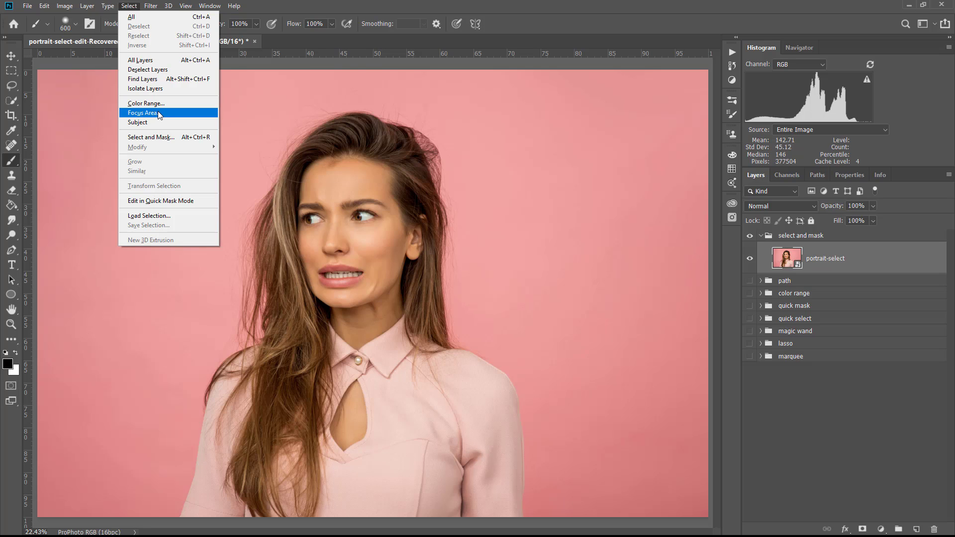
# Step: Try a Focus Area selection on the portrait-select layer and dismiss it without applying
pyautogui.click(158, 113)
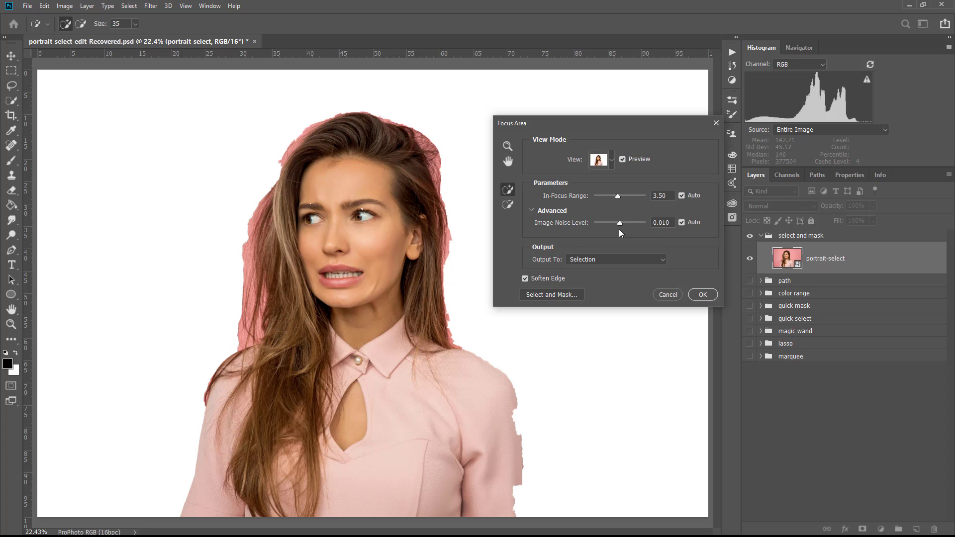
pyautogui.click(678, 289)
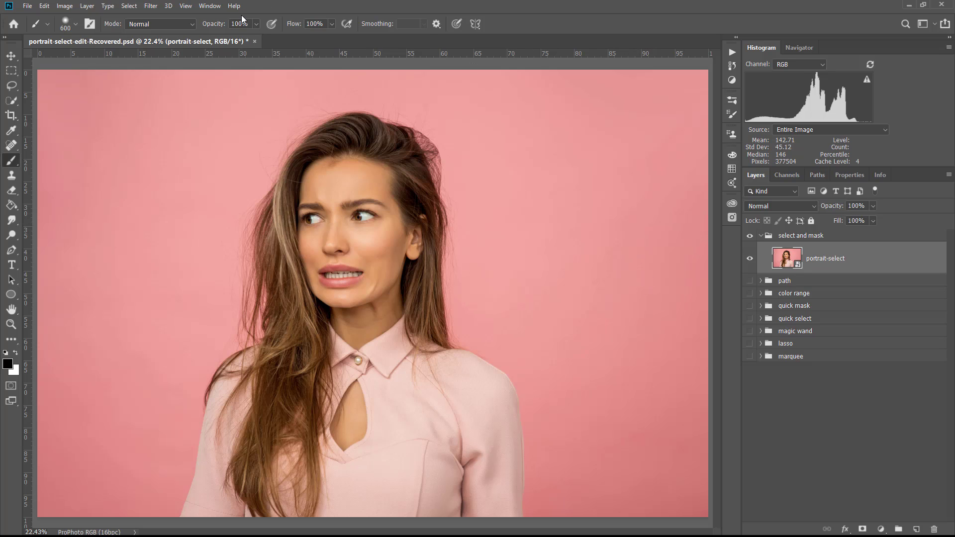
# Step: Open the portrait-select layer in the Liquify filter and activate the Freeze Mask tool
pyautogui.click(153, 7)
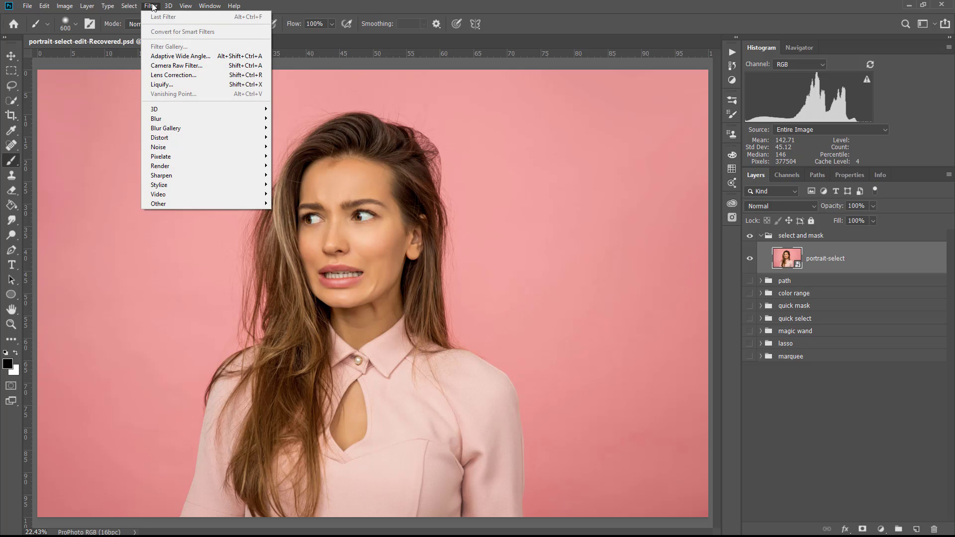
pyautogui.click(169, 84)
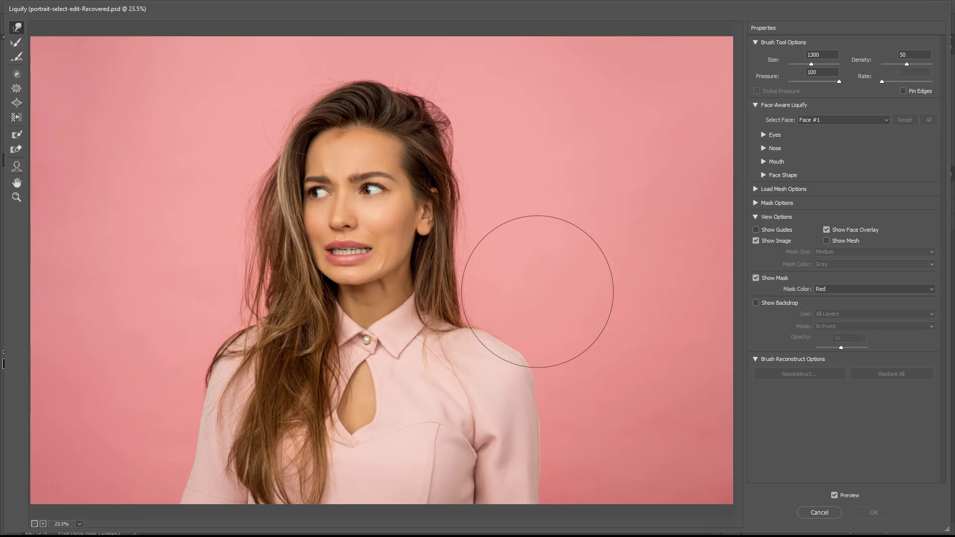
pyautogui.click(16, 135)
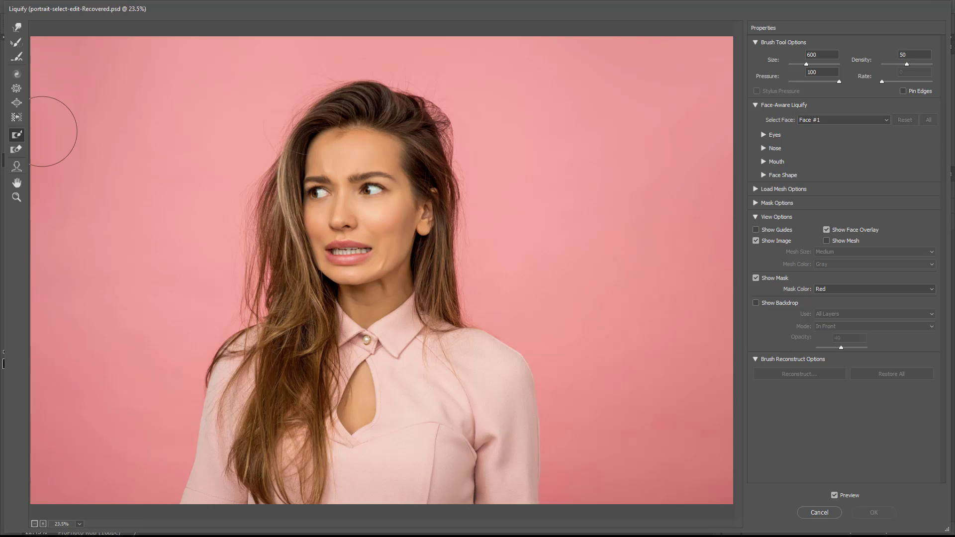
# Step: Freeze the hair from the crown to the left eye and down the right side to the shoulder with a 600 brush
pyautogui.click(20, 199)
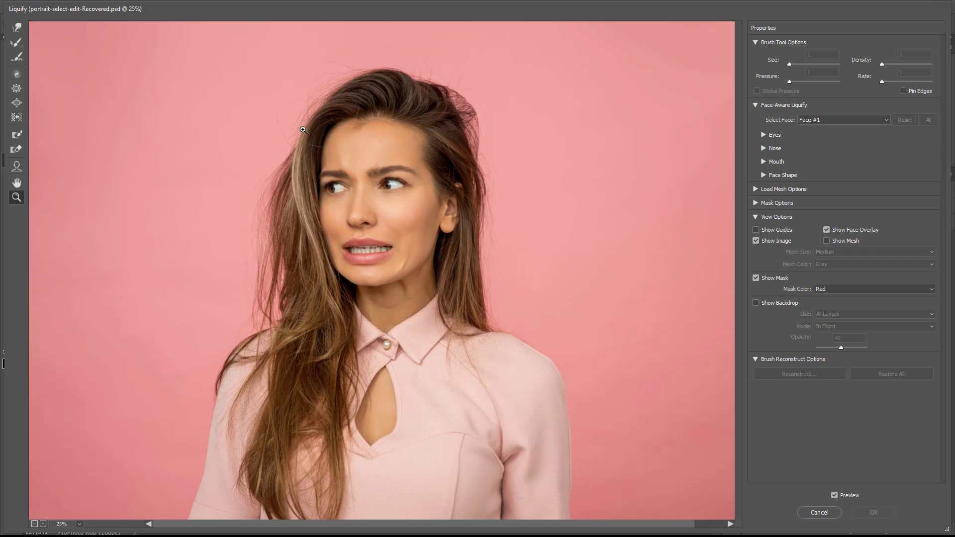
pyautogui.moveTo(303, 130); pyautogui.dragTo(306, 142)
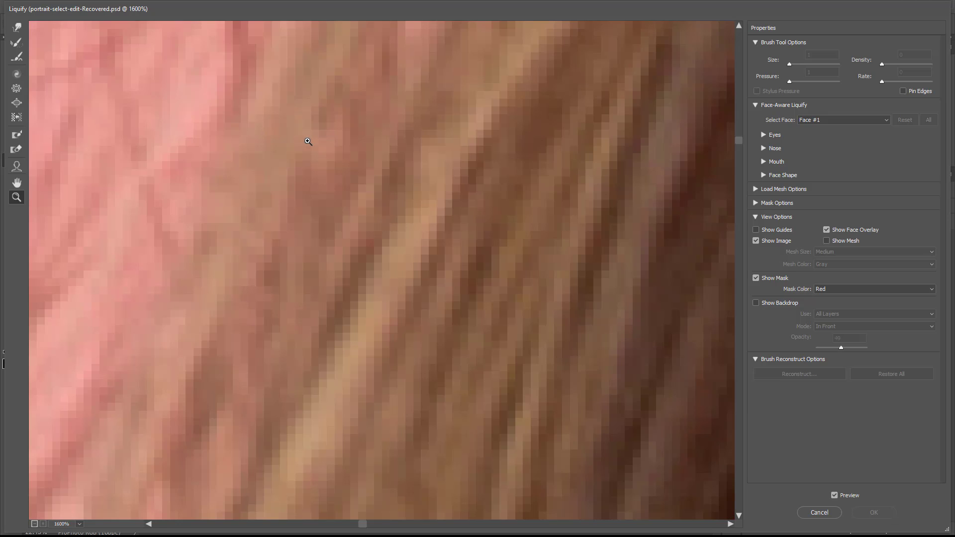
pyautogui.keyDown('alt'); pyautogui.click(308, 141); pyautogui.keyUp('alt')
pyautogui.keyDown('alt'); pyautogui.click(305, 143); pyautogui.keyUp('alt')
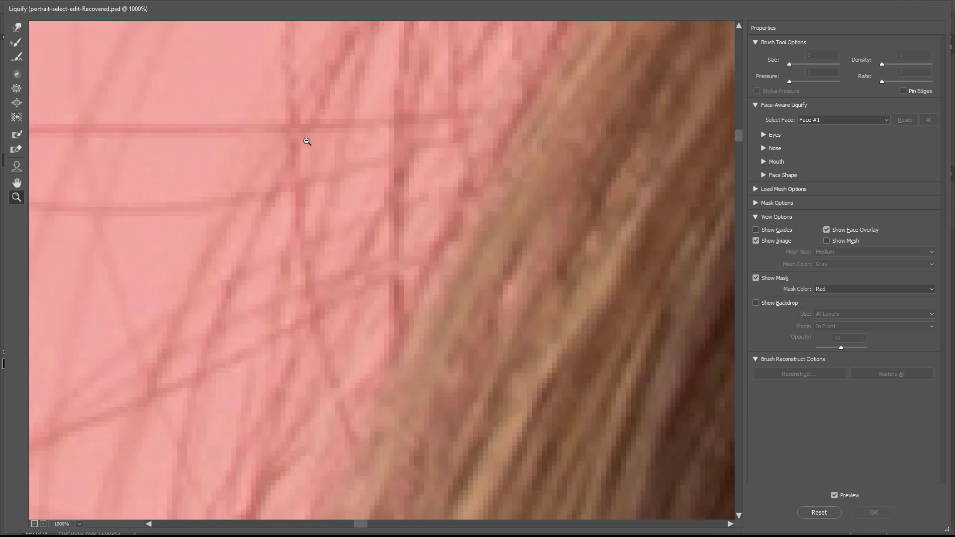
pyautogui.keyDown('alt'); pyautogui.click(305, 147); pyautogui.keyUp('alt')
pyautogui.keyDown('alt'); pyautogui.click(305, 149); pyautogui.keyUp('alt')
pyautogui.keyDown('alt'); pyautogui.click(306, 148); pyautogui.keyUp('alt')
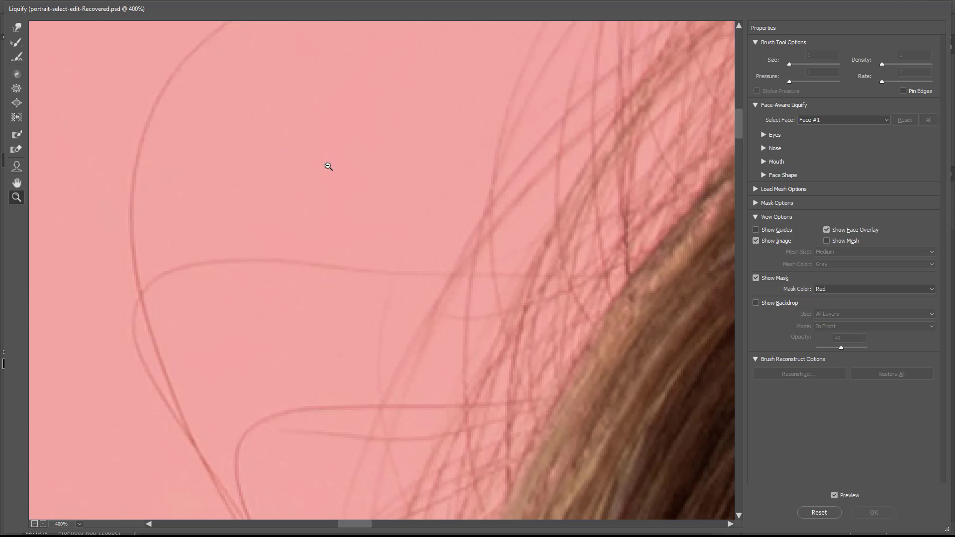
pyautogui.keyDown('alt'); pyautogui.click(556, 240); pyautogui.keyUp('alt')
pyautogui.keyDown('alt'); pyautogui.click(557, 240); pyautogui.keyUp('alt')
pyautogui.keyDown('alt'); pyautogui.click(589, 309); pyautogui.keyUp('alt')
pyautogui.keyDown('alt'); pyautogui.click(594, 324); pyautogui.keyUp('alt')
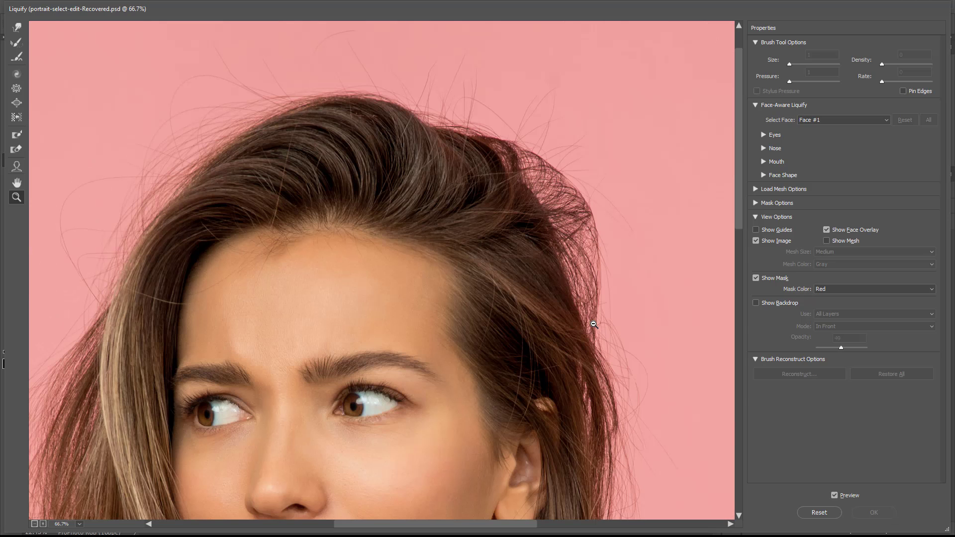
pyautogui.keyDown('alt'); pyautogui.click(408, 419); pyautogui.keyUp('alt')
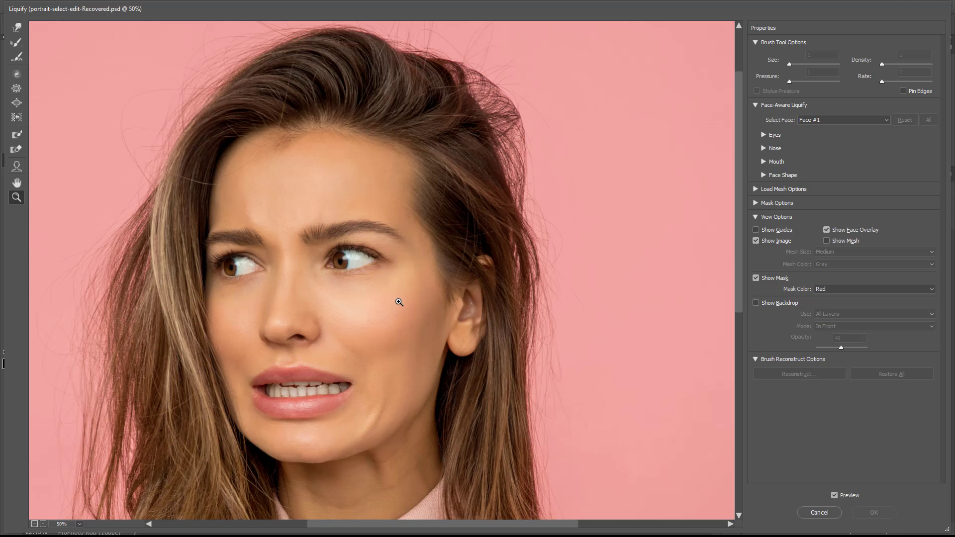
pyautogui.click(20, 140)
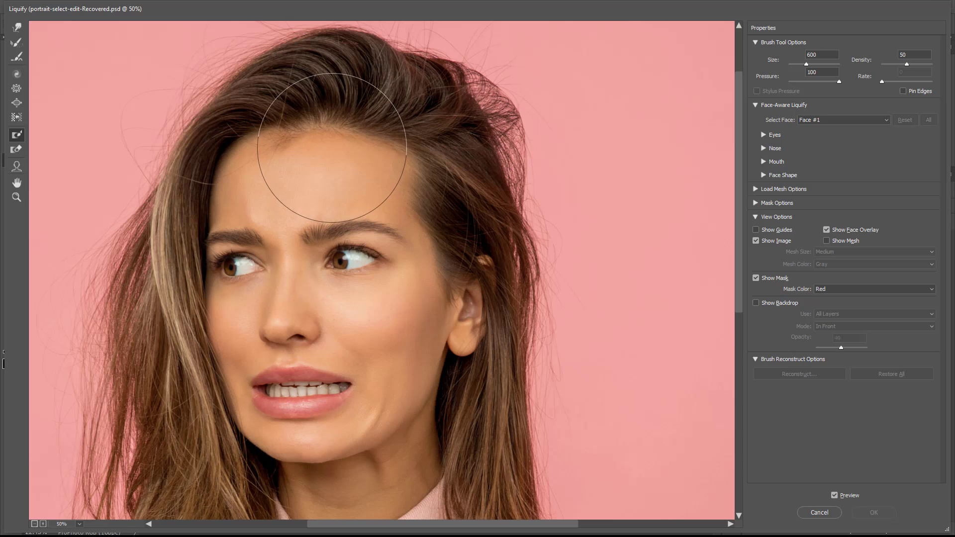
pyautogui.press('[')
pyautogui.press('[')
pyautogui.press('[')
pyautogui.press('[')
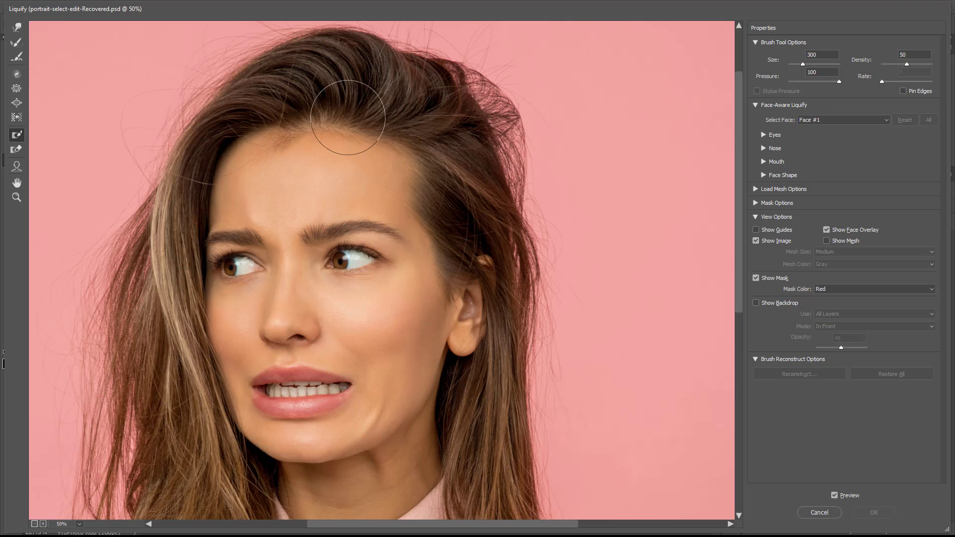
pyautogui.press(']')
pyautogui.press(']')
pyautogui.press(']')
pyautogui.press(']')
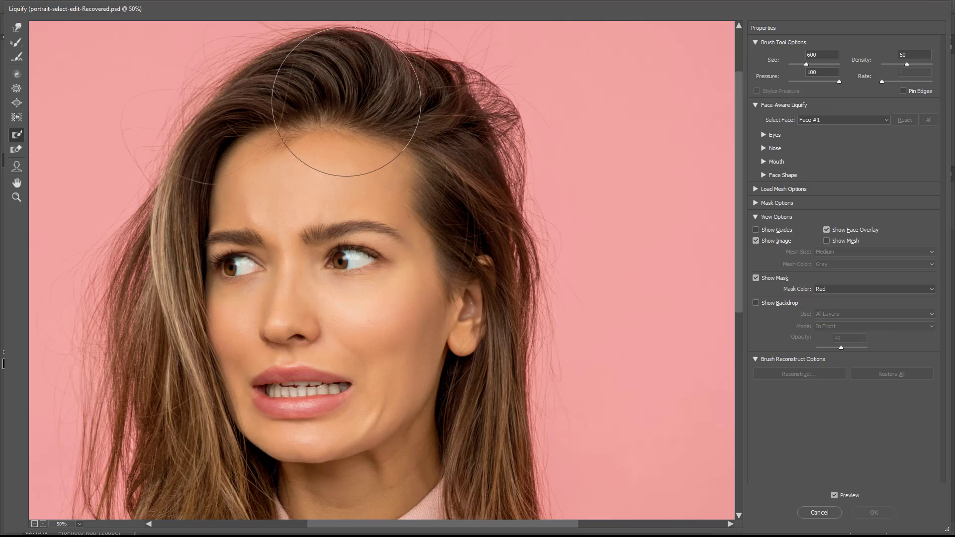
pyautogui.moveTo(345, 107)
pyautogui.mouseDown()
pyautogui.moveTo(318, 99)
pyautogui.moveTo(234, 154)
pyautogui.moveTo(209, 234)
pyautogui.moveTo(221, 268)
pyautogui.moveTo(233, 261)
pyautogui.mouseUp()
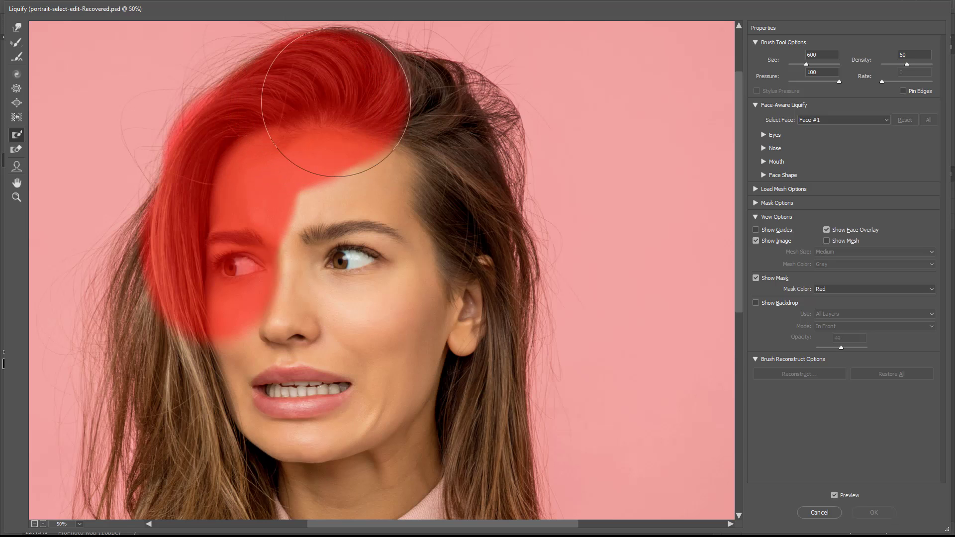
pyautogui.moveTo(330, 100)
pyautogui.mouseDown()
pyautogui.moveTo(366, 123)
pyautogui.moveTo(380, 114)
pyautogui.moveTo(409, 124)
pyautogui.moveTo(422, 144)
pyautogui.moveTo(466, 273)
pyautogui.moveTo(483, 414)
pyautogui.moveTo(420, 229)
pyautogui.moveTo(417, 293)
pyautogui.moveTo(437, 393)
pyautogui.mouseUp()
# Step: Extend the freeze mask over the long hair on the left, the rest of the face, the neck and the collar
pyautogui.press('space')
pyautogui.press('space')
pyautogui.moveTo(242, 313); pyautogui.dragTo(361, 350)
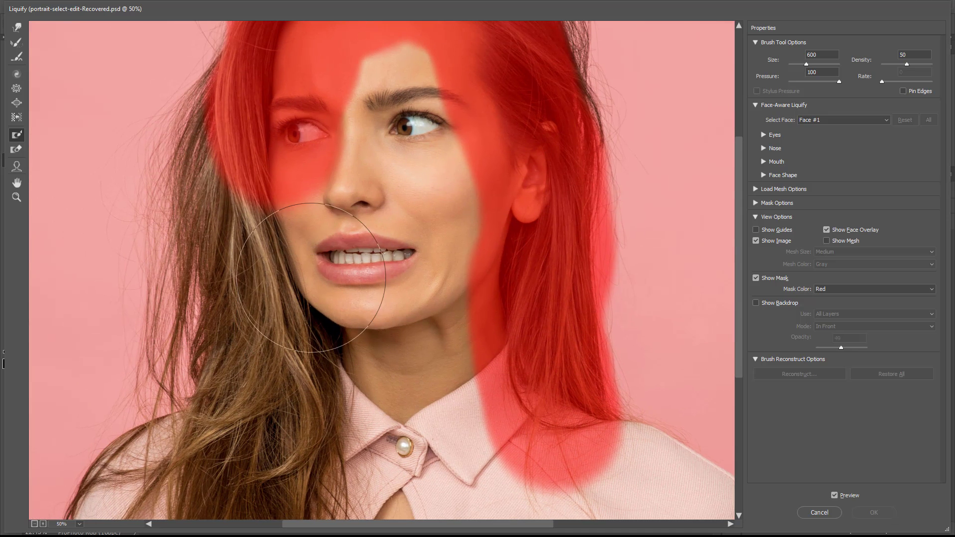
pyautogui.moveTo(278, 104)
pyautogui.mouseDown()
pyautogui.moveTo(268, 194)
pyautogui.moveTo(256, 149)
pyautogui.moveTo(259, 103)
pyautogui.moveTo(242, 229)
pyautogui.moveTo(289, 299)
pyautogui.moveTo(279, 363)
pyautogui.moveTo(251, 394)
pyautogui.moveTo(265, 411)
pyautogui.moveTo(290, 270)
pyautogui.moveTo(261, 338)
pyautogui.moveTo(273, 308)
pyautogui.moveTo(213, 352)
pyautogui.moveTo(173, 358)
pyautogui.moveTo(145, 406)
pyautogui.moveTo(197, 332)
pyautogui.moveTo(239, 346)
pyautogui.moveTo(245, 256)
pyautogui.moveTo(320, 249)
pyautogui.moveTo(353, 252)
pyautogui.moveTo(361, 414)
pyautogui.mouseUp()
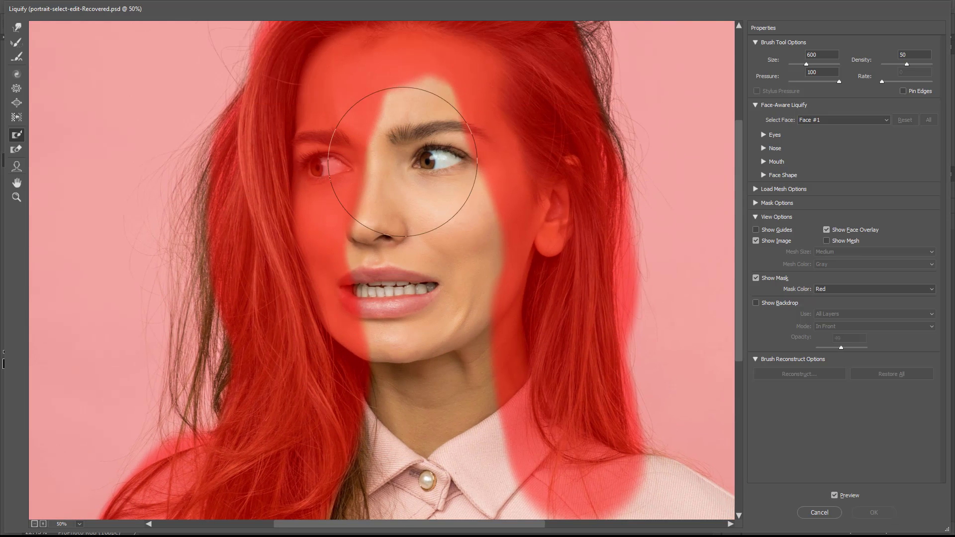
pyautogui.moveTo(405, 159)
pyautogui.mouseDown()
pyautogui.moveTo(393, 109)
pyautogui.moveTo(413, 301)
pyautogui.moveTo(405, 398)
pyautogui.moveTo(362, 203)
pyautogui.moveTo(437, 160)
pyautogui.moveTo(468, 268)
pyautogui.moveTo(460, 450)
pyautogui.moveTo(438, 475)
pyautogui.moveTo(356, 418)
pyautogui.moveTo(399, 401)
pyautogui.mouseUp()
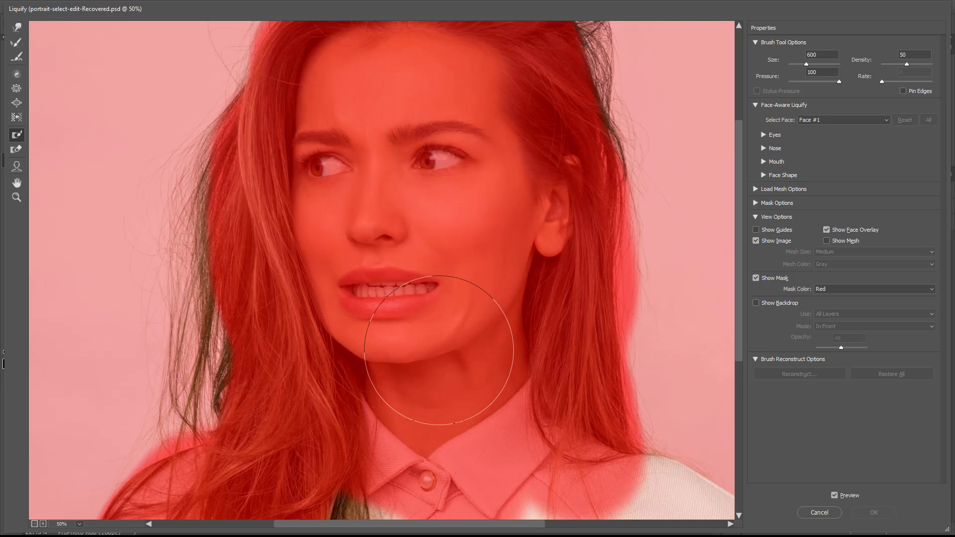
# Step: Thaw the excess freeze mask along the outer edge of the right-hand hair with a 600 brush
pyautogui.press('space')
pyautogui.moveTo(422, 320); pyautogui.dragTo(290, 341)
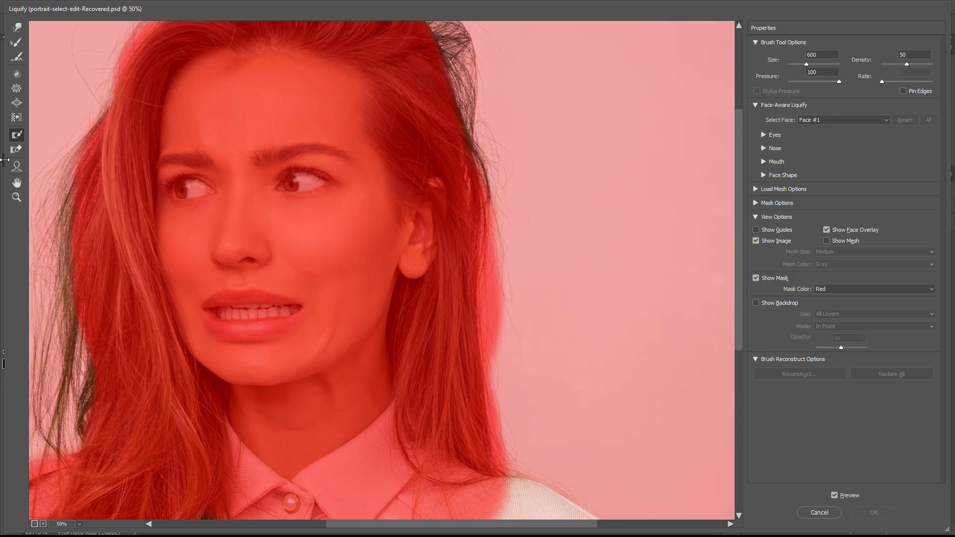
pyautogui.click(16, 149)
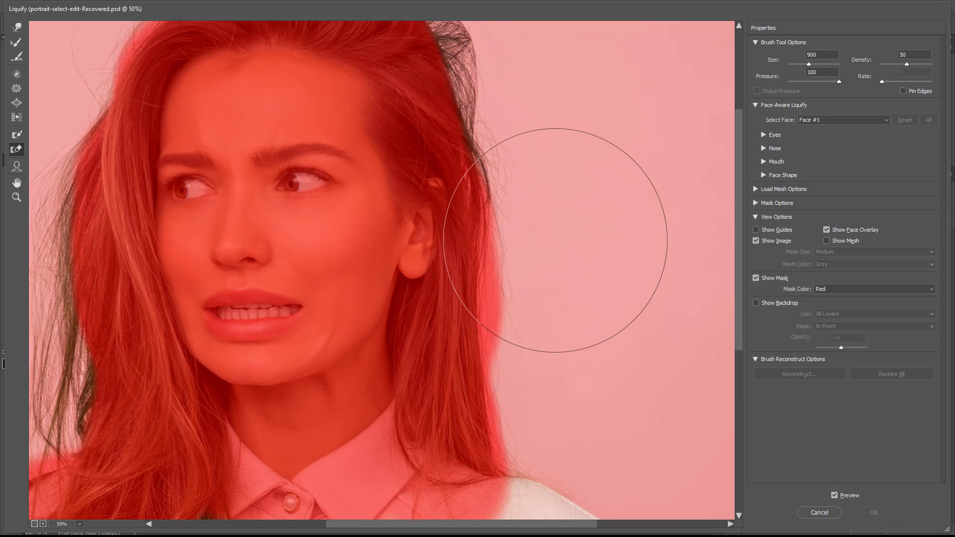
pyautogui.press('[')
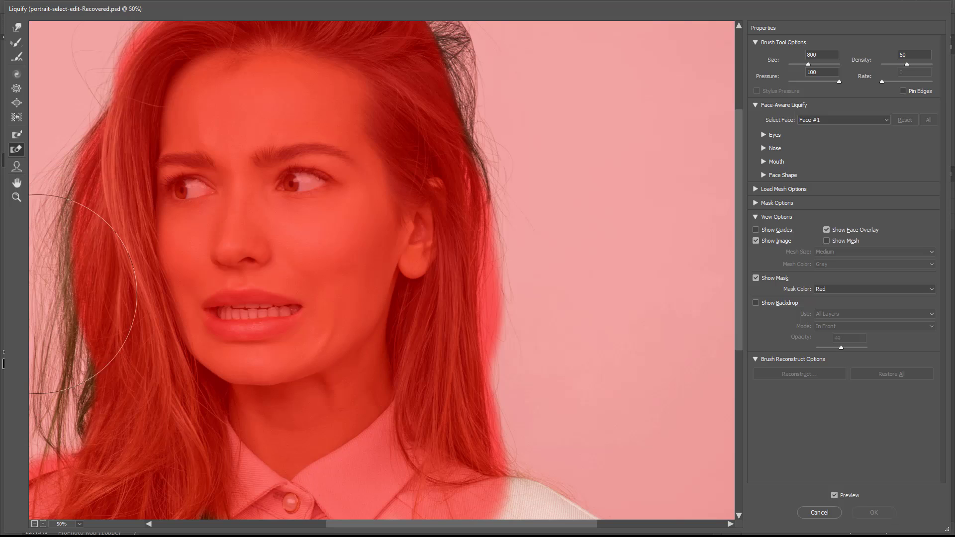
pyautogui.press('[')
pyautogui.press('[')
pyautogui.press('[')
pyautogui.press('[')
pyautogui.press('[')
pyautogui.press('[')
pyautogui.press('[')
pyautogui.press('[')
pyautogui.press(']')
pyautogui.press(']')
pyautogui.press(']')
pyautogui.press(']')
pyautogui.press(']')
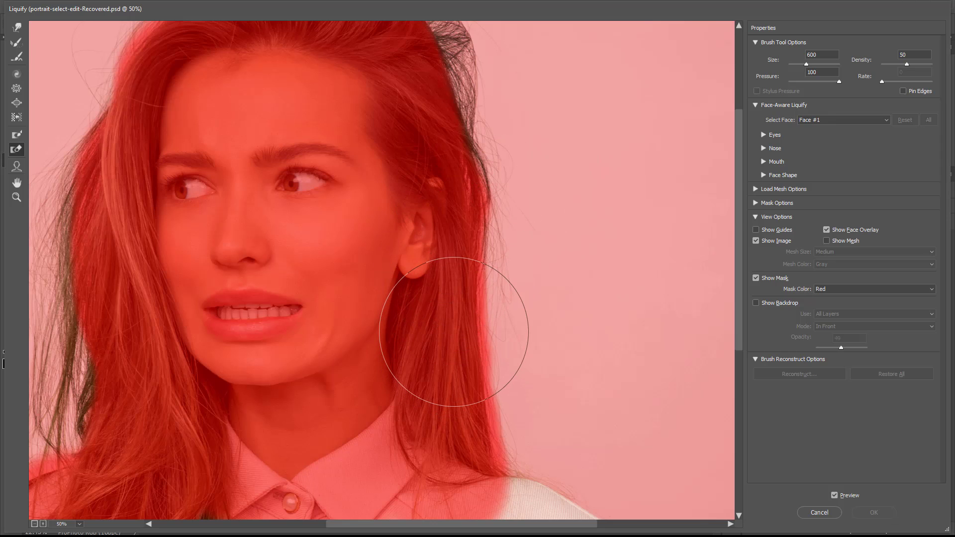
# Step: Push the flyaway hair in toward the frozen area on the left side, crown and right side with a 1600 Forward Warp brush
pyautogui.hotkey('ctrl', 'space')
pyautogui.hotkey('ctrl', '0')
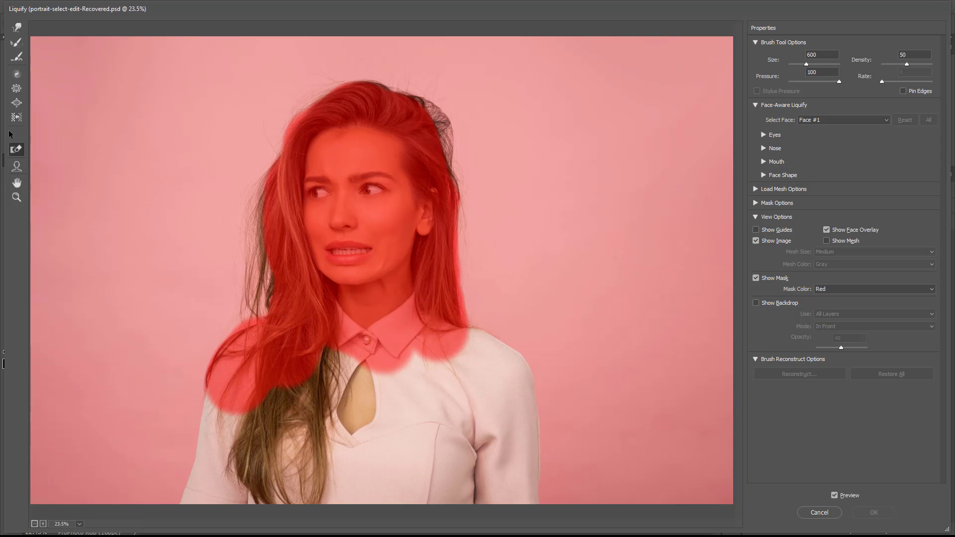
pyautogui.click(15, 28)
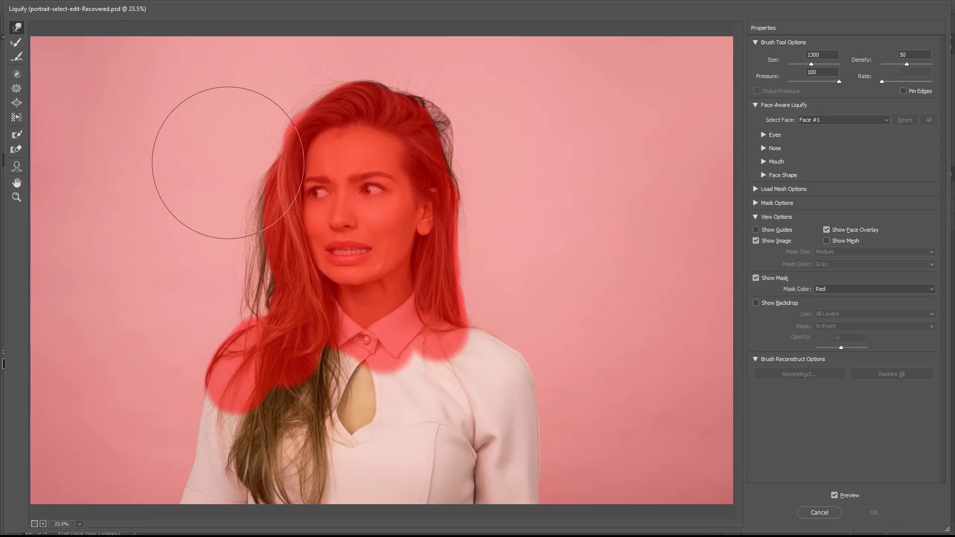
pyautogui.press(']')
pyautogui.press(']')
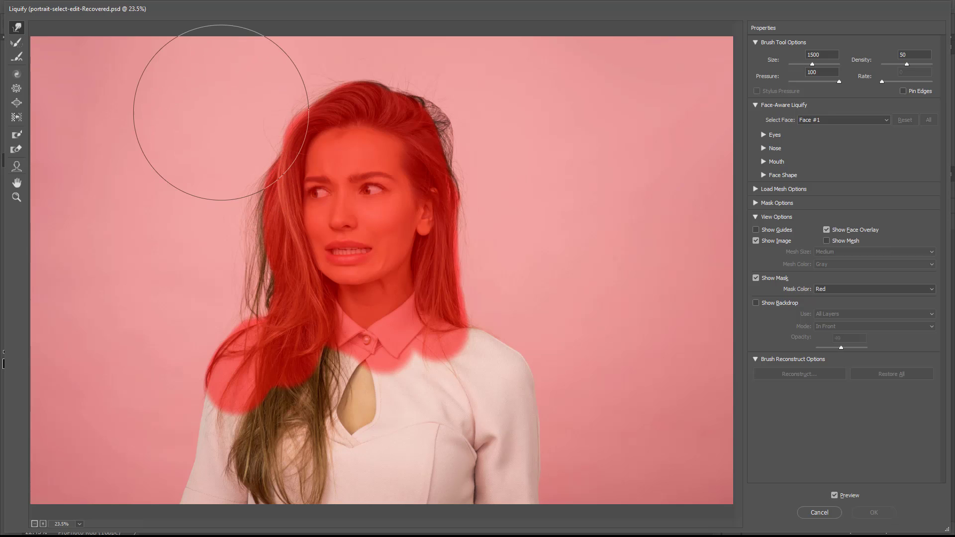
pyautogui.press(']')
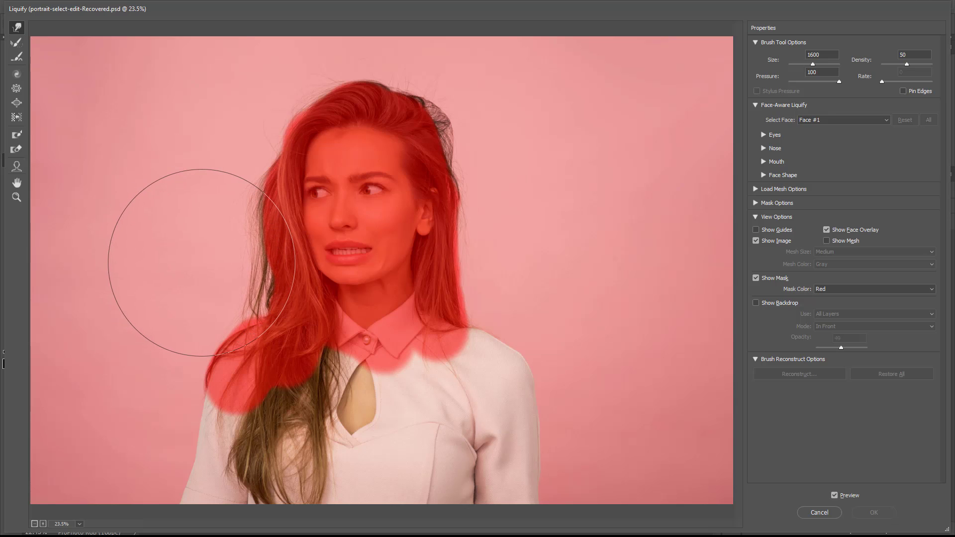
pyautogui.moveTo(202, 263); pyautogui.dragTo(199, 254)
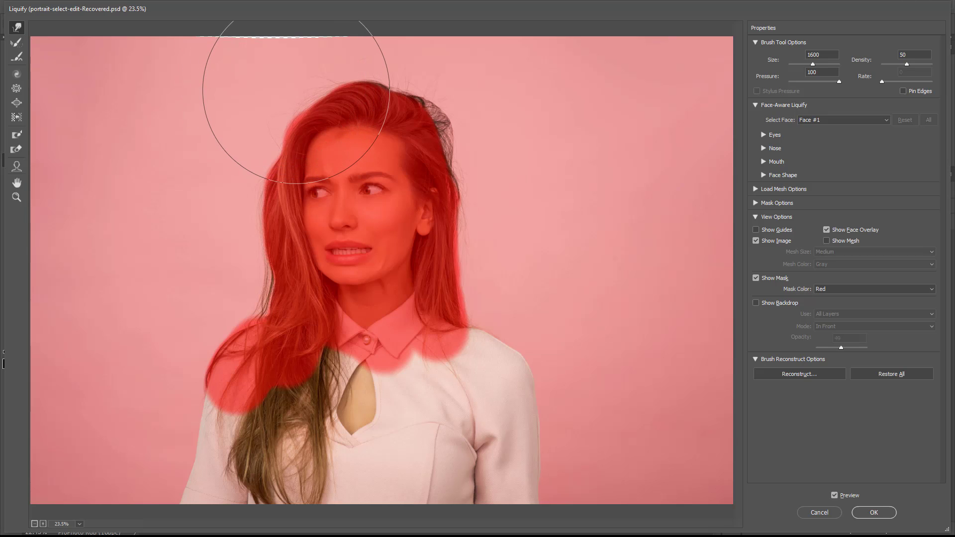
pyautogui.moveTo(333, 75); pyautogui.dragTo(332, 61)
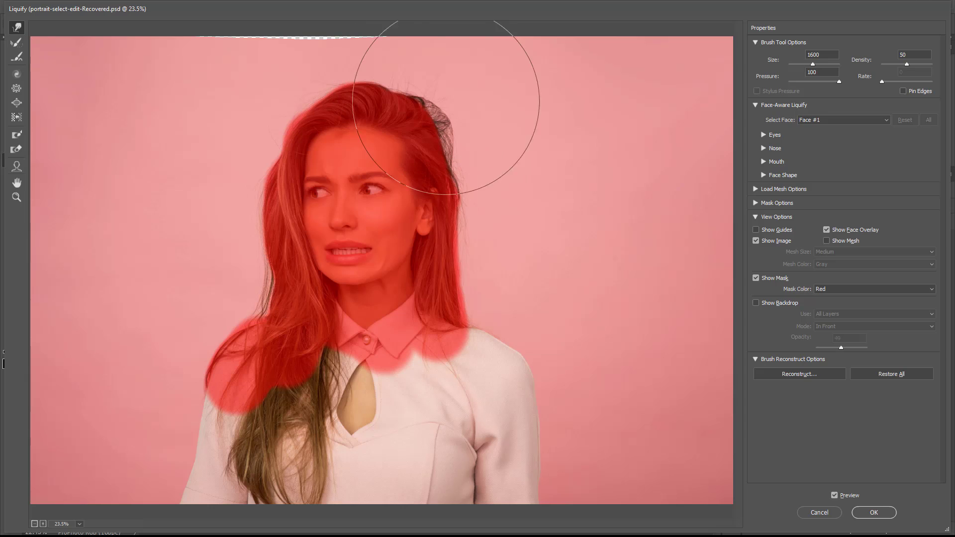
pyautogui.moveTo(469, 104)
pyautogui.mouseDown()
pyautogui.moveTo(492, 71)
pyautogui.moveTo(501, 102)
pyautogui.moveTo(483, 119)
pyautogui.moveTo(483, 107)
pyautogui.moveTo(471, 116)
pyautogui.moveTo(474, 108)
pyautogui.moveTo(496, 158)
pyautogui.mouseUp()
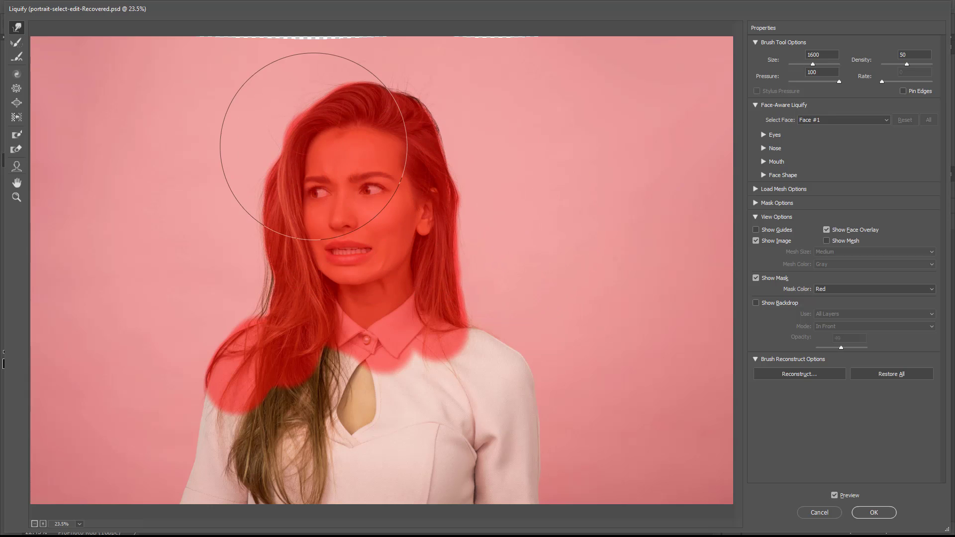
# Step: Thaw the hair across the top of the head, from the left temple to the upper right side, with a 600 brush
pyautogui.click(16, 154)
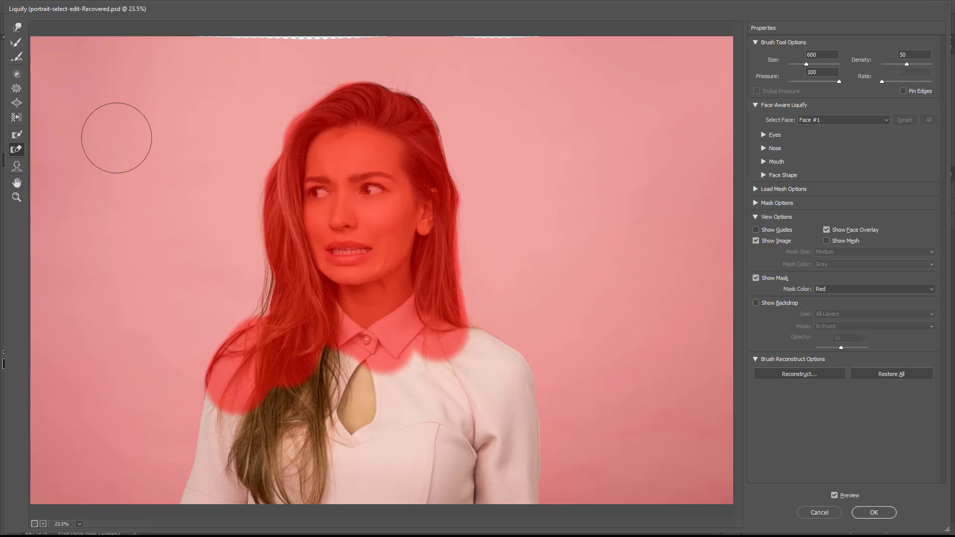
pyautogui.moveTo(373, 86)
pyautogui.mouseDown()
pyautogui.moveTo(377, 96)
pyautogui.moveTo(299, 102)
pyautogui.moveTo(294, 126)
pyautogui.moveTo(269, 124)
pyautogui.moveTo(292, 85)
pyautogui.moveTo(319, 77)
pyautogui.moveTo(337, 47)
pyautogui.moveTo(323, 91)
pyautogui.moveTo(283, 77)
pyautogui.moveTo(314, 104)
pyautogui.mouseUp()
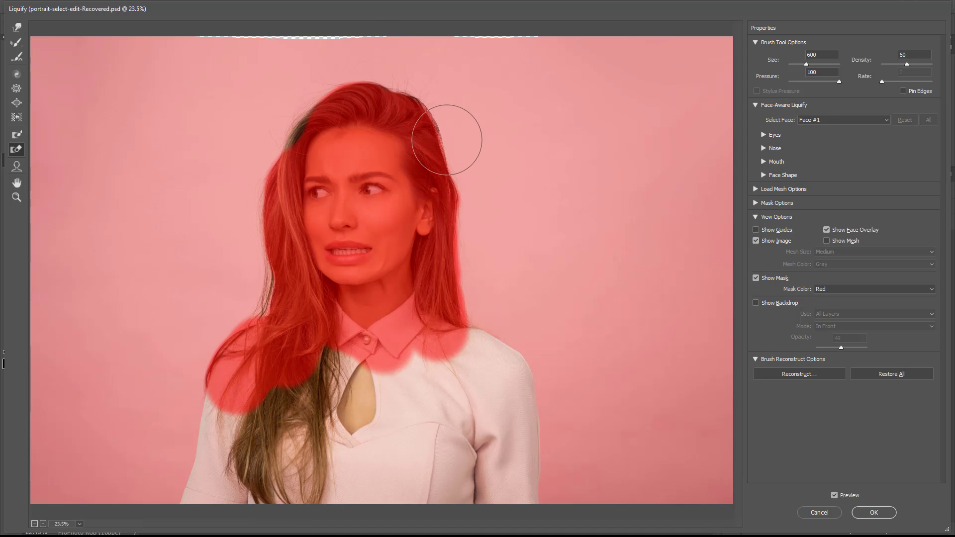
pyautogui.moveTo(448, 138)
pyautogui.mouseDown()
pyautogui.moveTo(409, 83)
pyautogui.moveTo(328, 84)
pyautogui.moveTo(312, 97)
pyautogui.mouseUp()
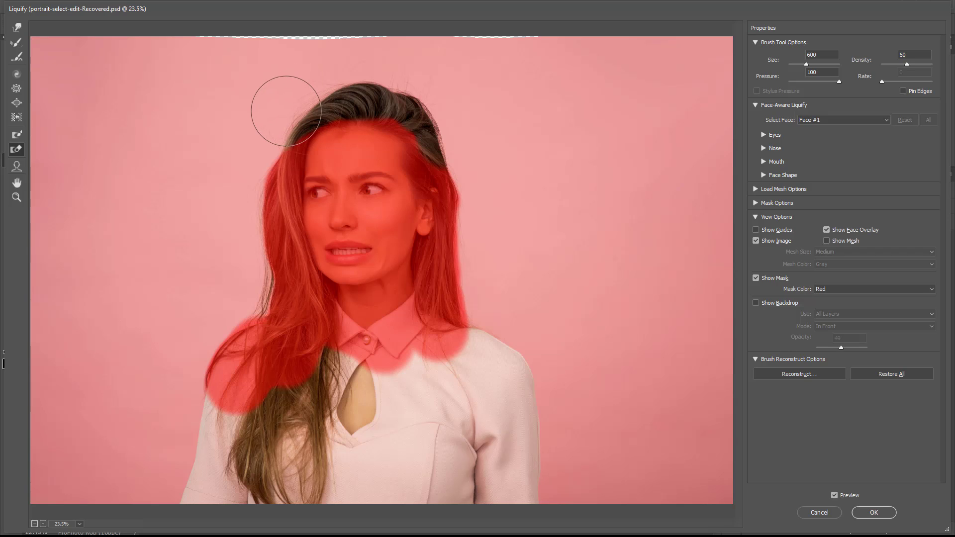
# Step: Push the thawed hair outward with a 1600 Forward Warp brush to add volume at the crown, and apply the Liquify filter
pyautogui.click(18, 33)
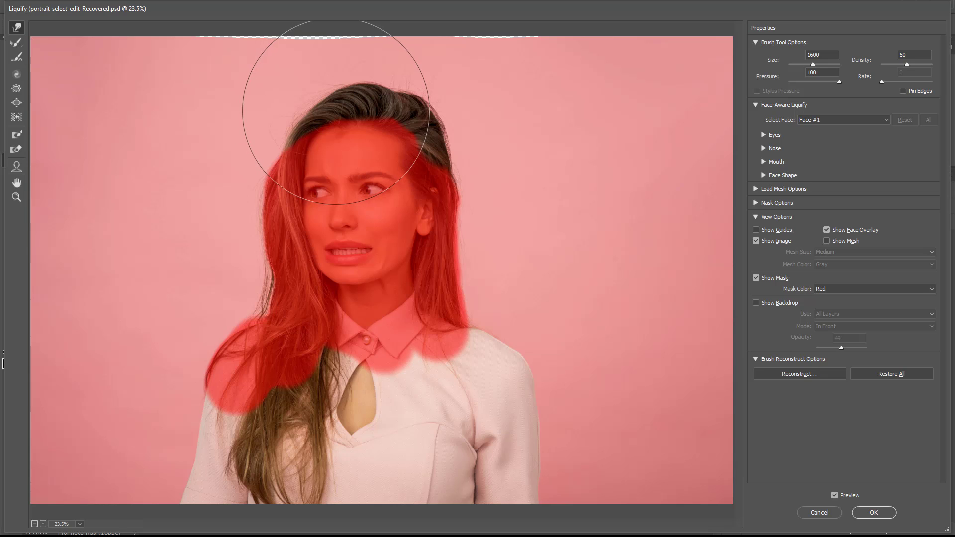
pyautogui.moveTo(336, 112)
pyautogui.mouseDown()
pyautogui.moveTo(333, 102)
pyautogui.moveTo(312, 122)
pyautogui.mouseUp()
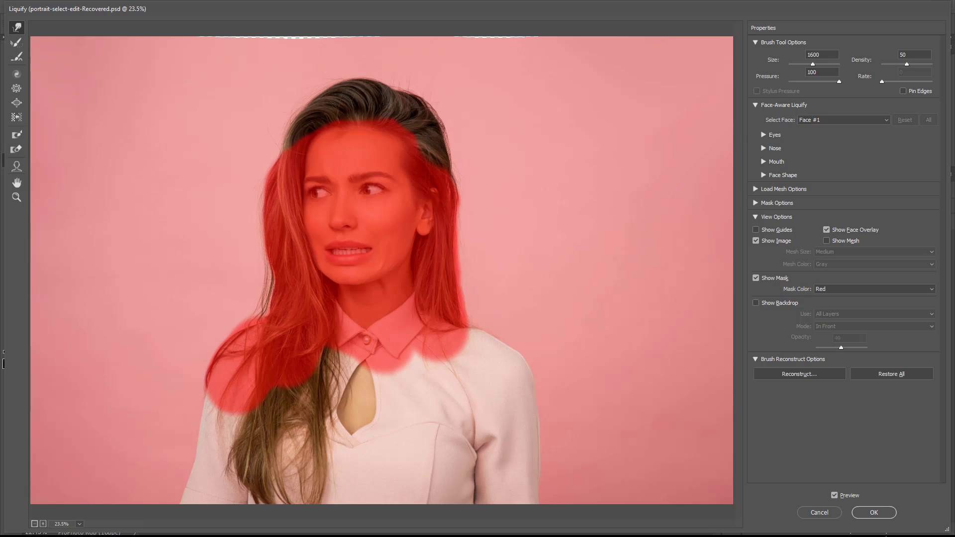
pyautogui.click(874, 514)
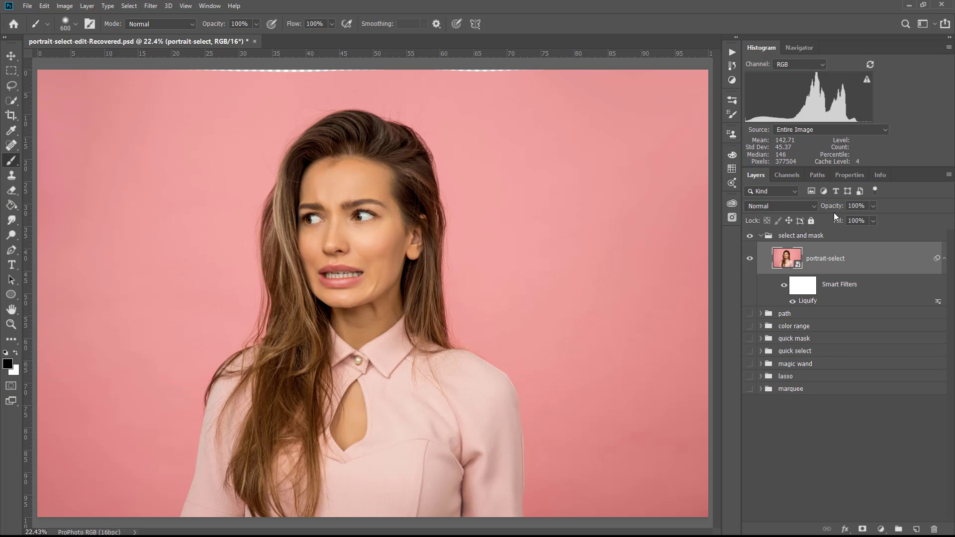
# Step: Merge the visible image into a new layer and Content-Aware Fill the transparent gap along the photo's upper edge, then deselect
pyautogui.hotkey('ctrl', 'alt', 'shift', 'e')
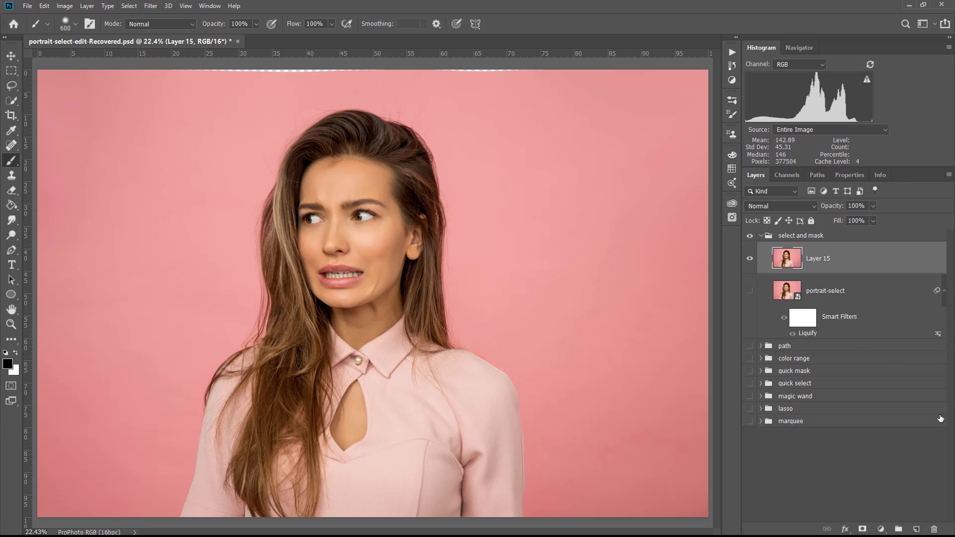
pyautogui.click(10, 71)
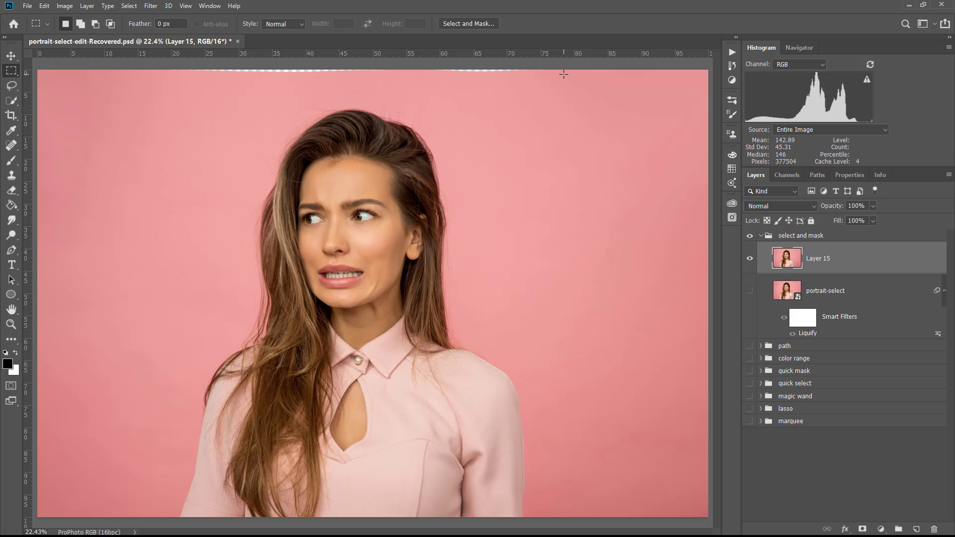
pyautogui.moveTo(555, 79); pyautogui.dragTo(135, 44)
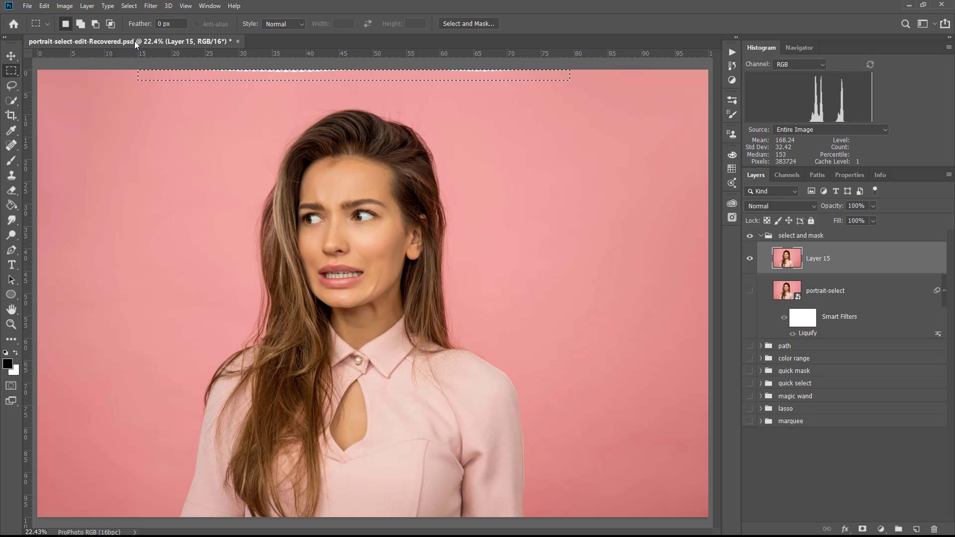
pyautogui.click(45, 6)
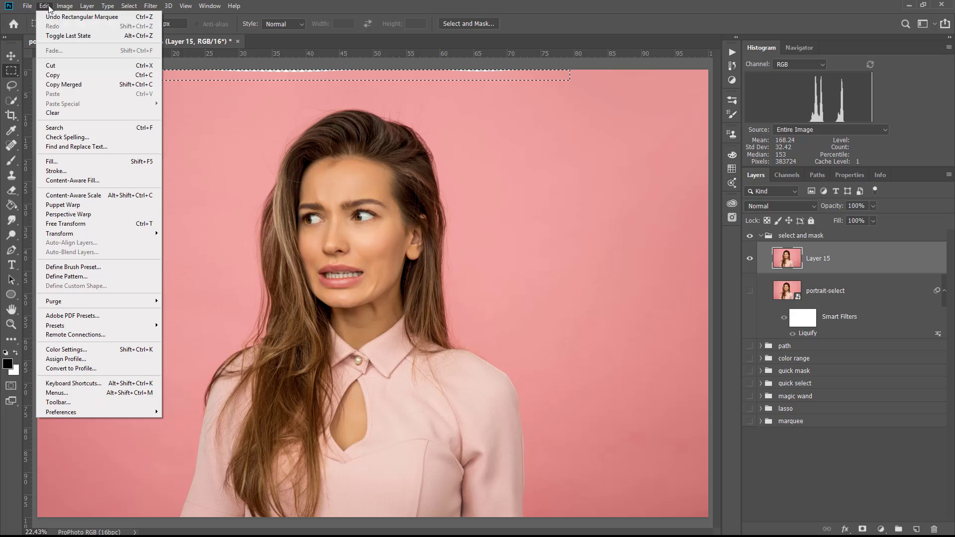
pyautogui.click(96, 181)
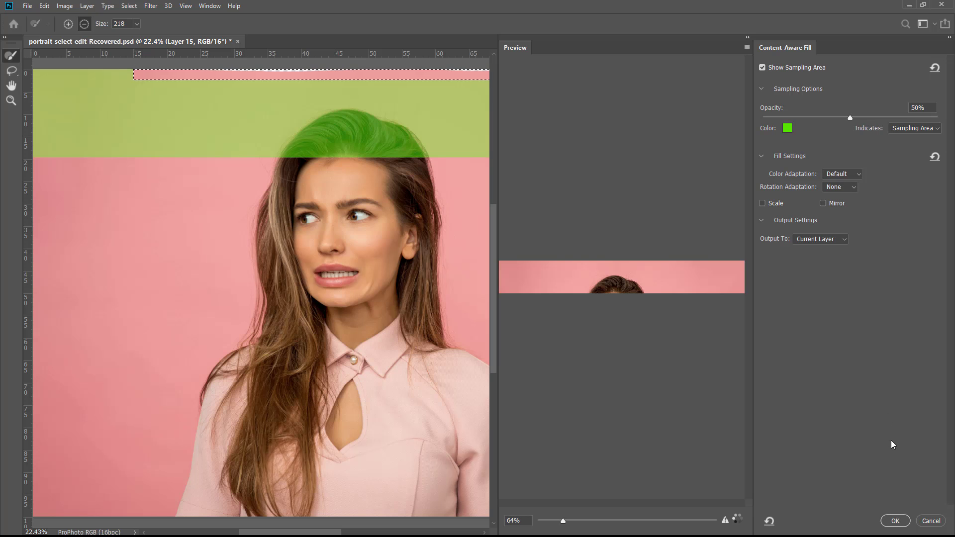
pyautogui.click(893, 521)
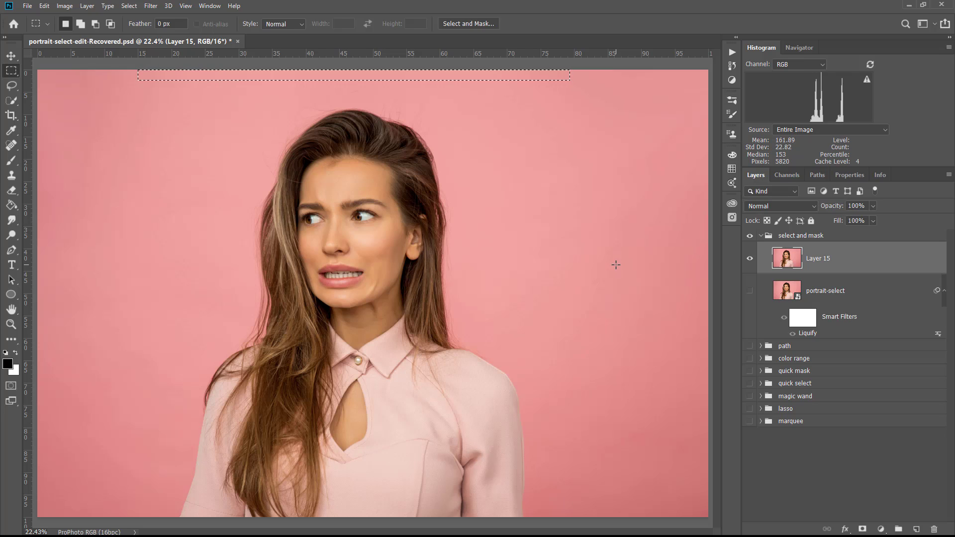
pyautogui.hotkey('ctrl', 'd')
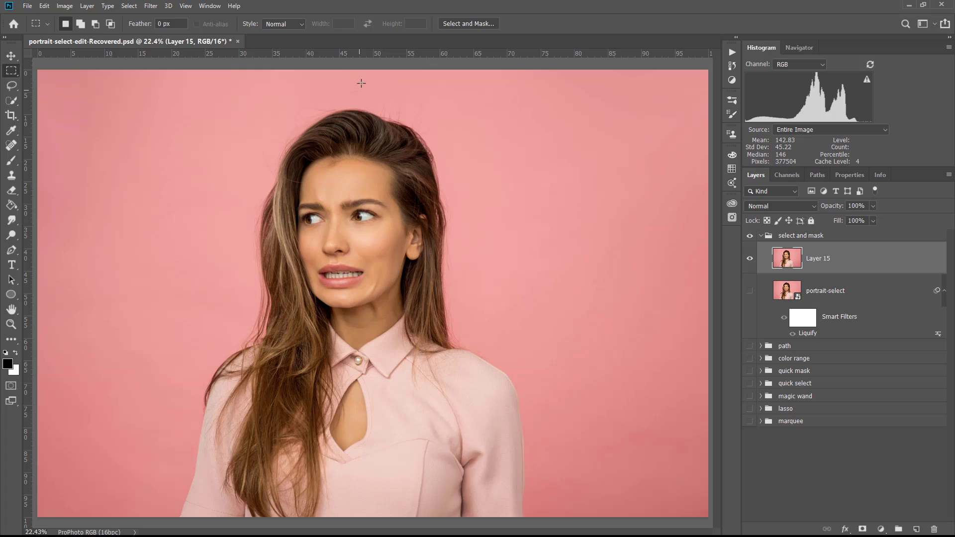
# Step: In Select and Mask, add the lower hair, neck and pink dress to the selection with a size 84 Quick Selection brush
pyautogui.click(11, 85)
pyautogui.click(8, 101)
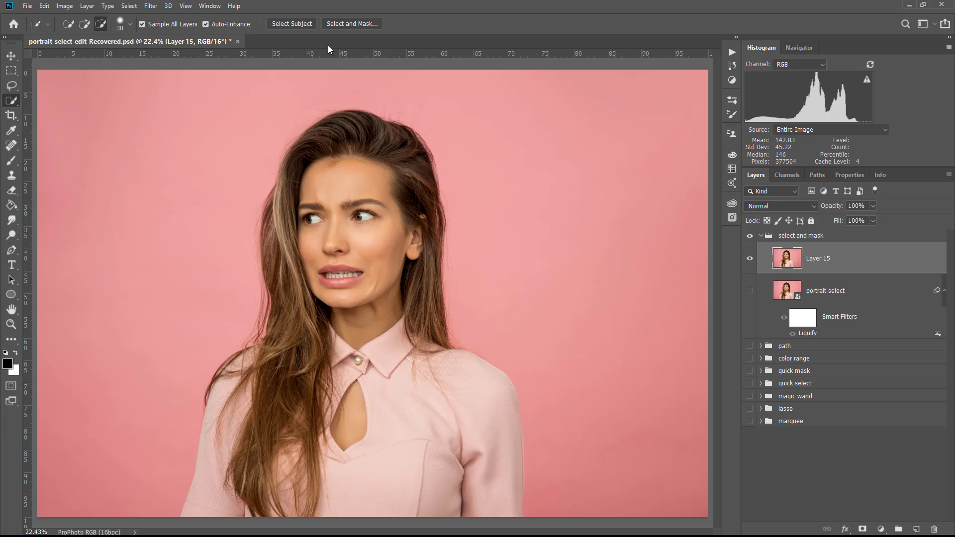
pyautogui.click(339, 22)
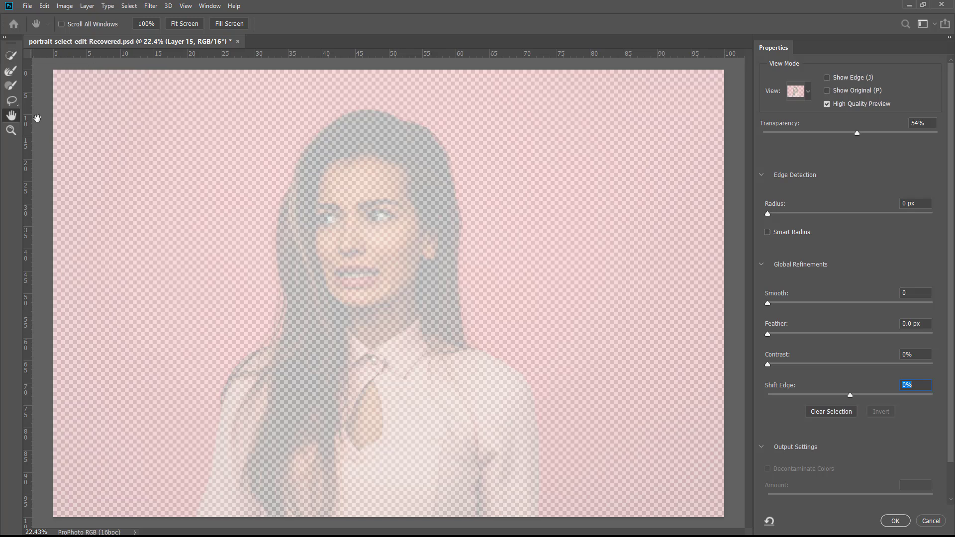
pyautogui.click(12, 55)
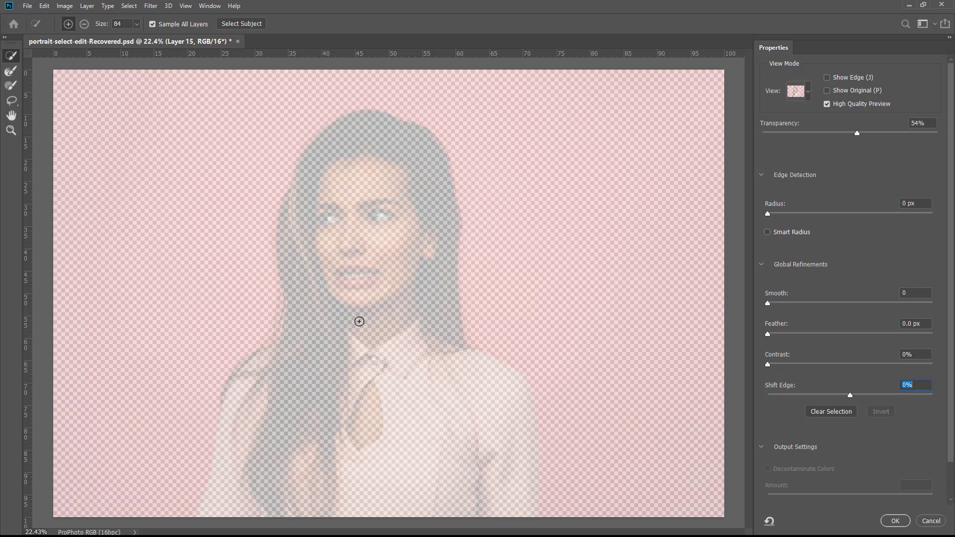
pyautogui.moveTo(358, 320)
pyautogui.mouseDown()
pyautogui.moveTo(235, 515)
pyautogui.moveTo(232, 503)
pyautogui.mouseUp()
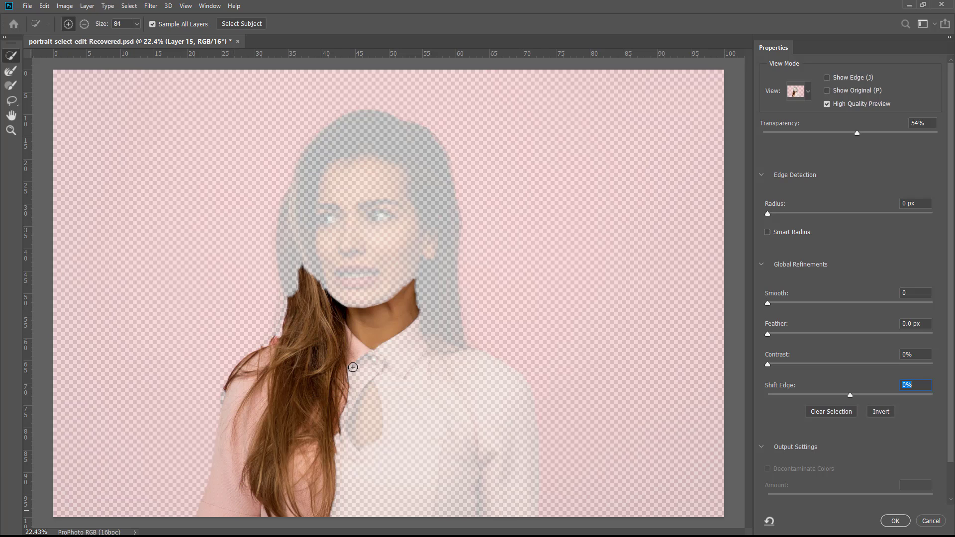
pyautogui.moveTo(355, 391); pyautogui.dragTo(360, 446)
pyautogui.moveTo(376, 483); pyautogui.dragTo(375, 494)
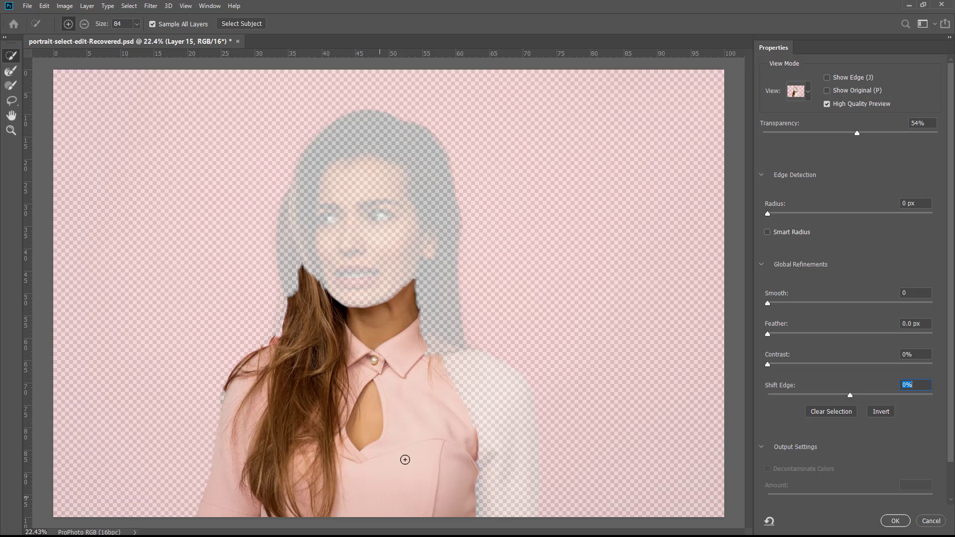
pyautogui.moveTo(448, 396)
pyautogui.mouseDown()
pyautogui.moveTo(465, 386)
pyautogui.moveTo(484, 397)
pyautogui.moveTo(496, 438)
pyautogui.mouseUp()
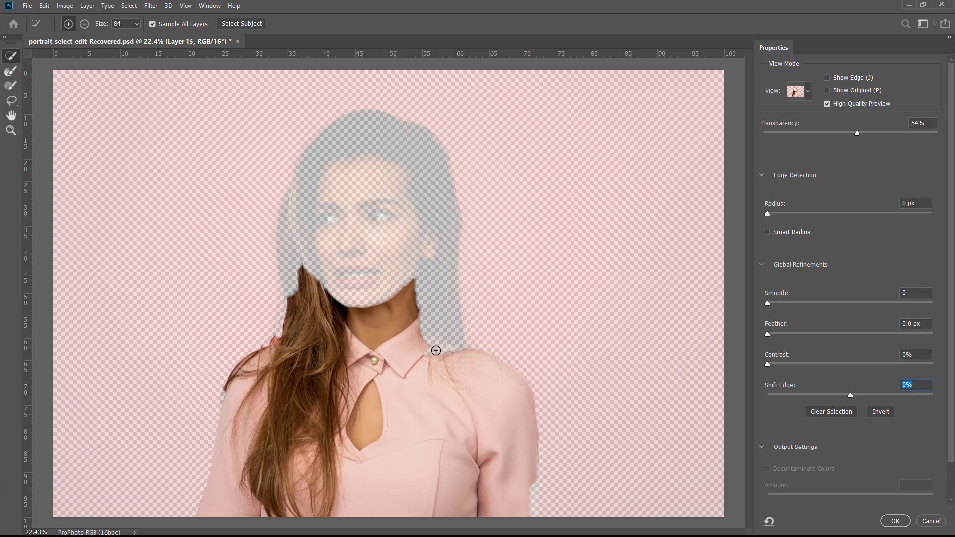
pyautogui.moveTo(430, 336); pyautogui.dragTo(433, 311)
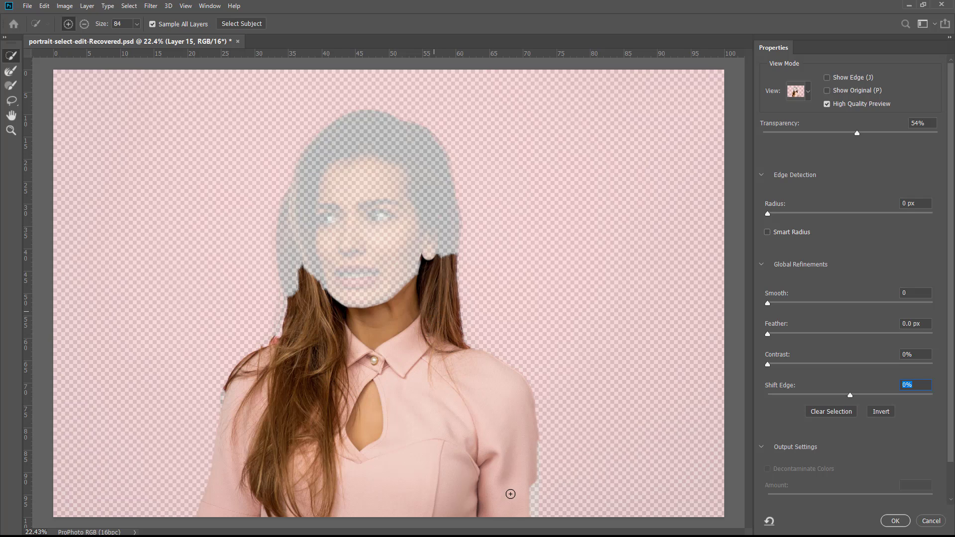
pyautogui.moveTo(529, 483); pyautogui.dragTo(530, 488)
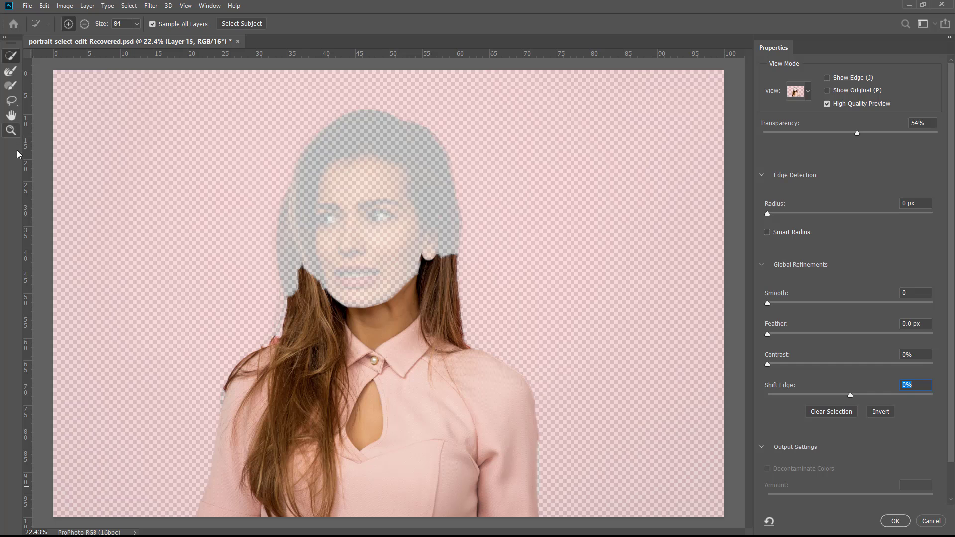
# Step: Examine the selection edge along the right-hand shoulder and sleeve up close, previewing it in the Marching Ants view
pyautogui.click(11, 131)
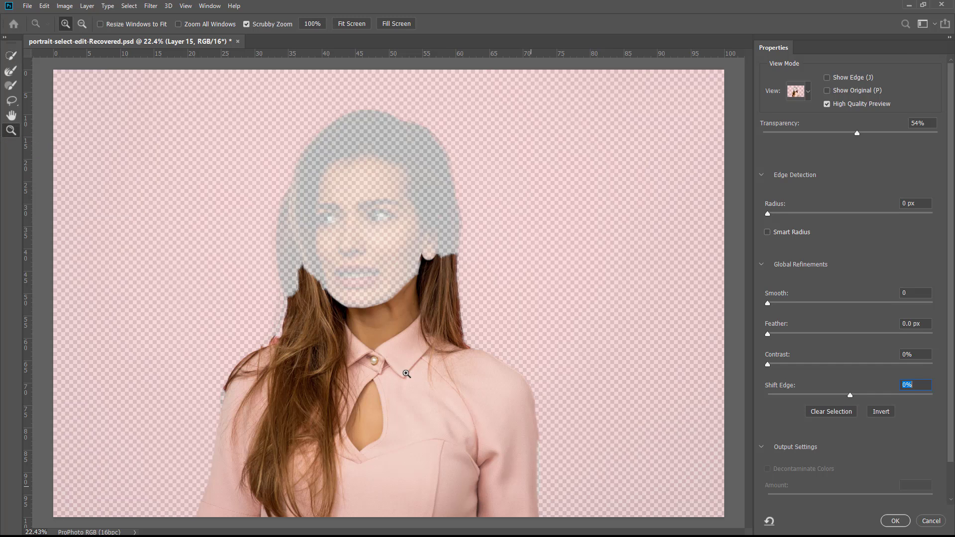
pyautogui.moveTo(544, 453); pyautogui.dragTo(591, 407)
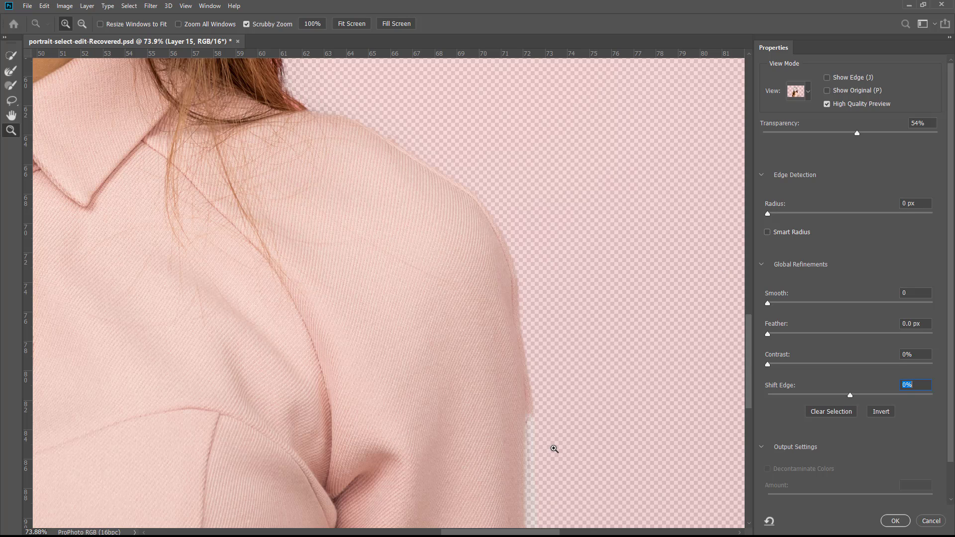
pyautogui.moveTo(522, 447); pyautogui.dragTo(486, 200)
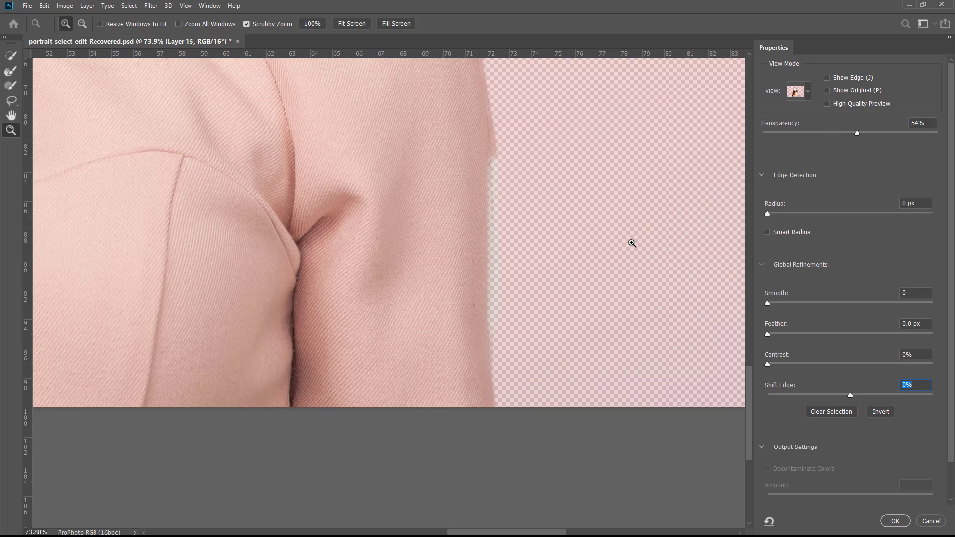
pyautogui.moveTo(546, 175); pyautogui.dragTo(506, 368)
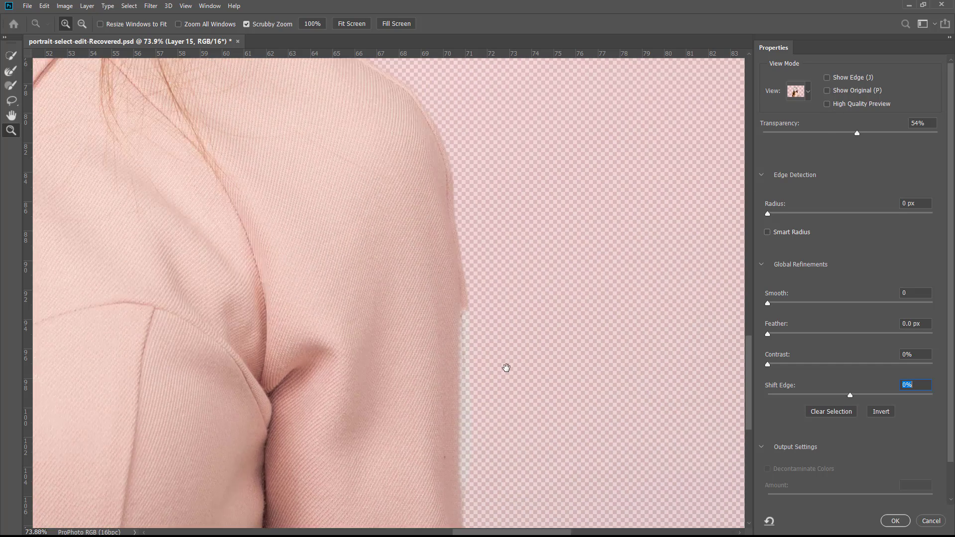
pyautogui.scroll(10, 506, 367)
pyautogui.click(827, 104)
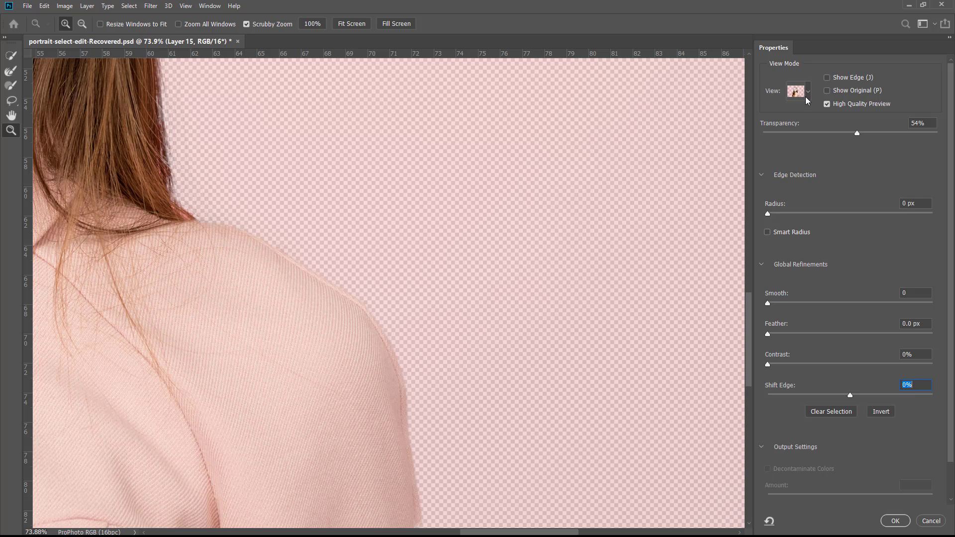
pyautogui.click(804, 97)
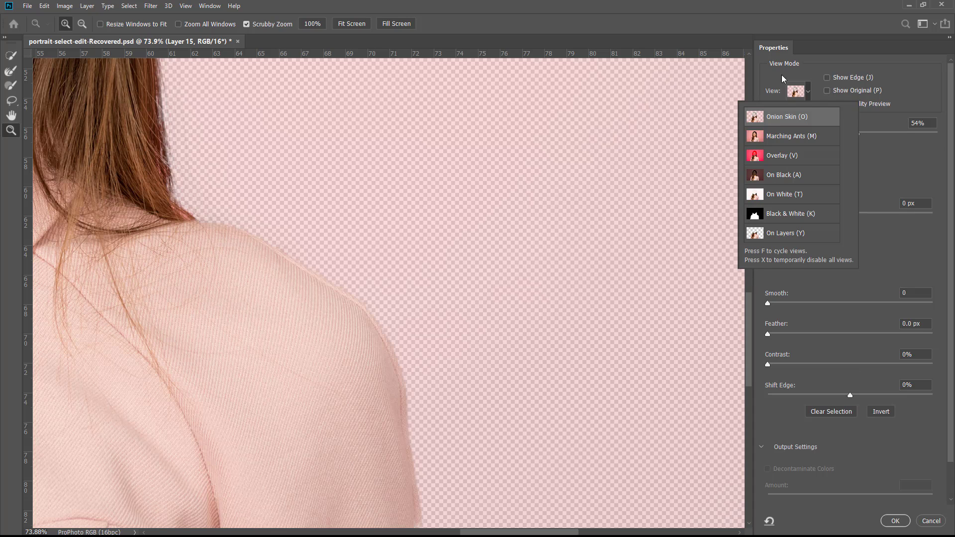
pyautogui.click(796, 137)
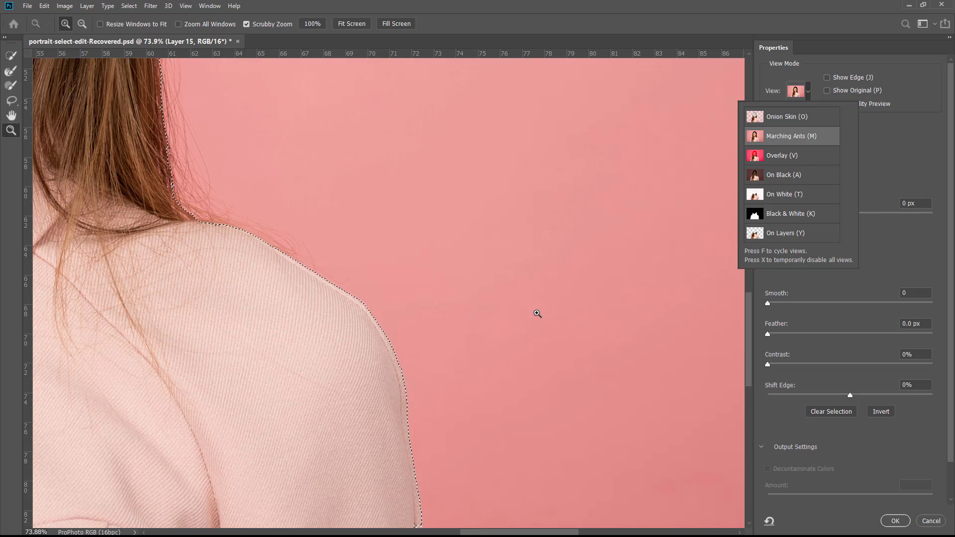
# Step: Return the selection preview to the Onion Skin view and set its transparency to 47%
pyautogui.click(776, 119)
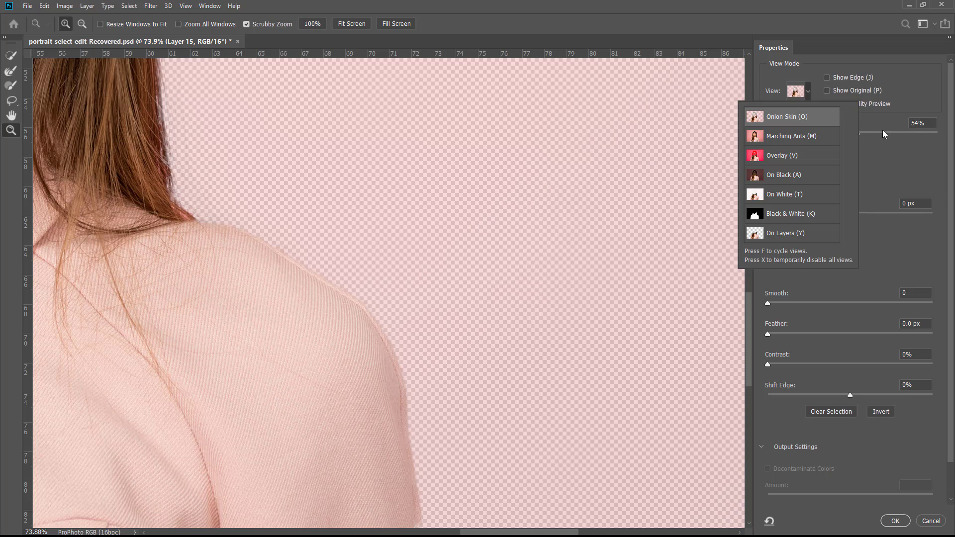
pyautogui.click(908, 142)
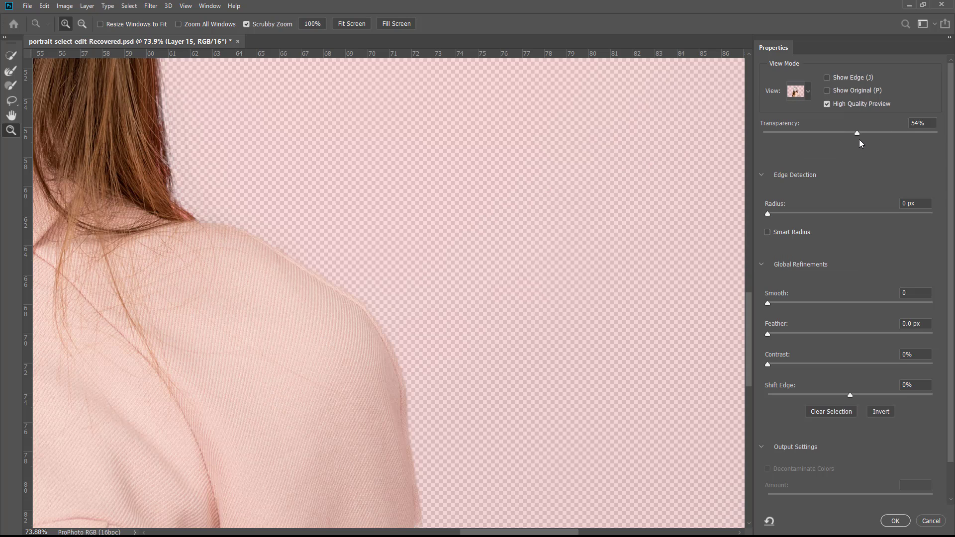
pyautogui.moveTo(856, 133); pyautogui.dragTo(819, 149)
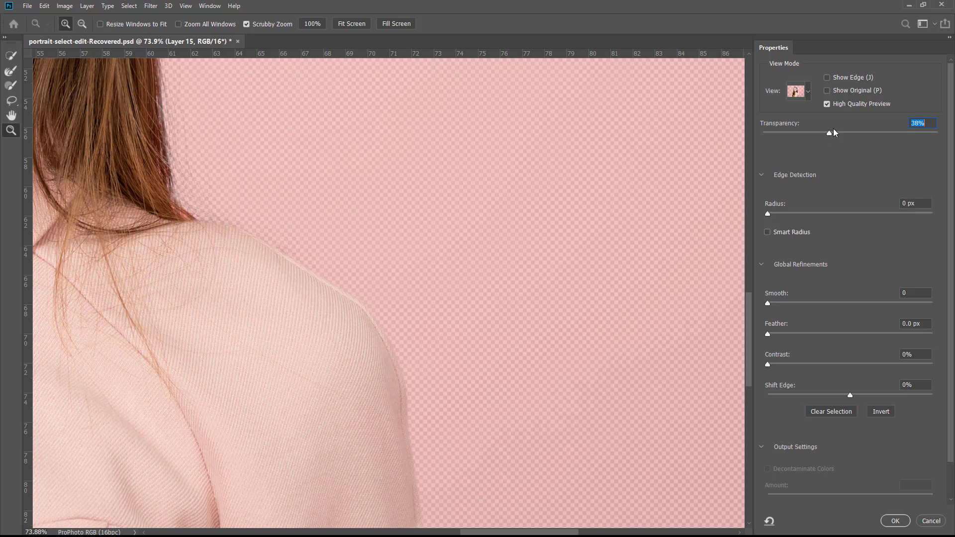
pyautogui.moveTo(844, 125); pyautogui.dragTo(846, 125)
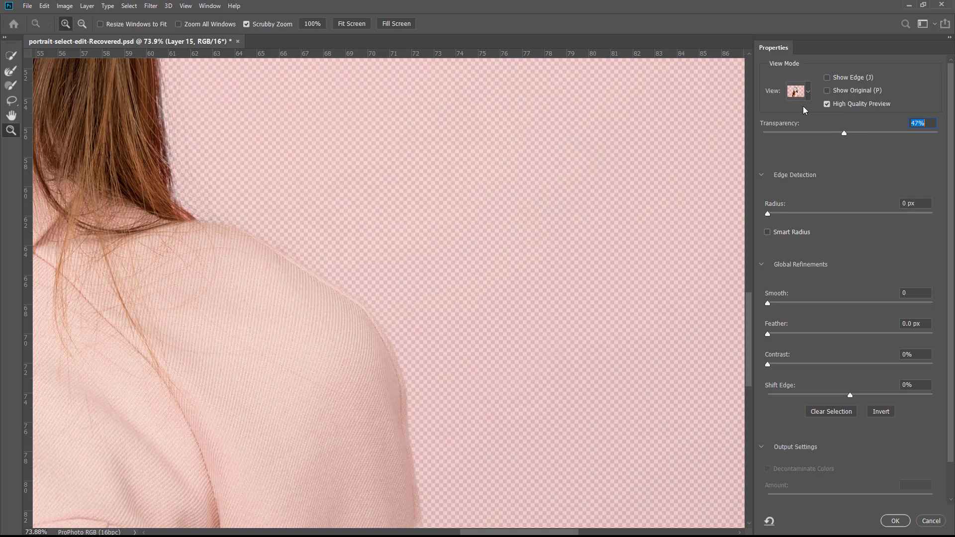
# Step: Compare the selection in the Overlay, On Black, On White, Black & White and On Layers views, ending on Onion Skin
pyautogui.click(809, 91)
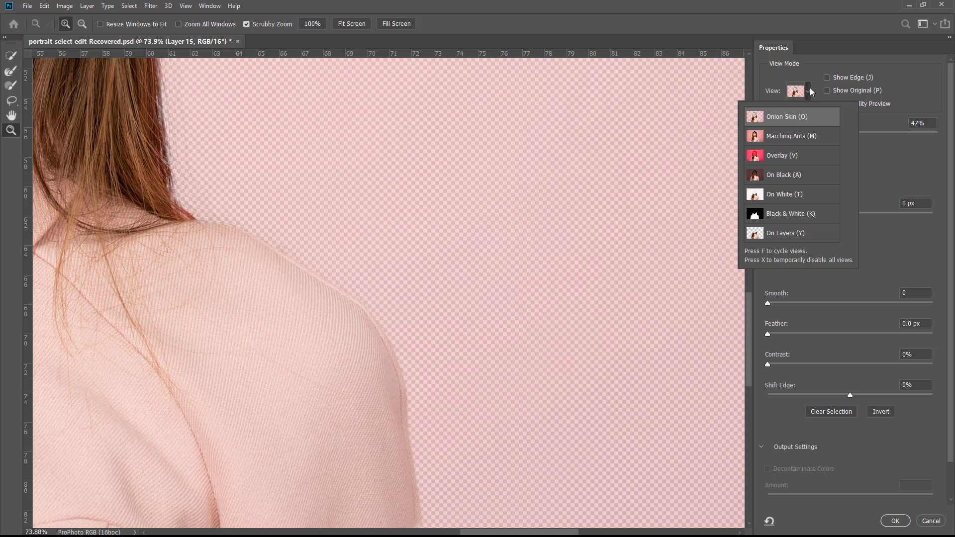
pyautogui.click(810, 156)
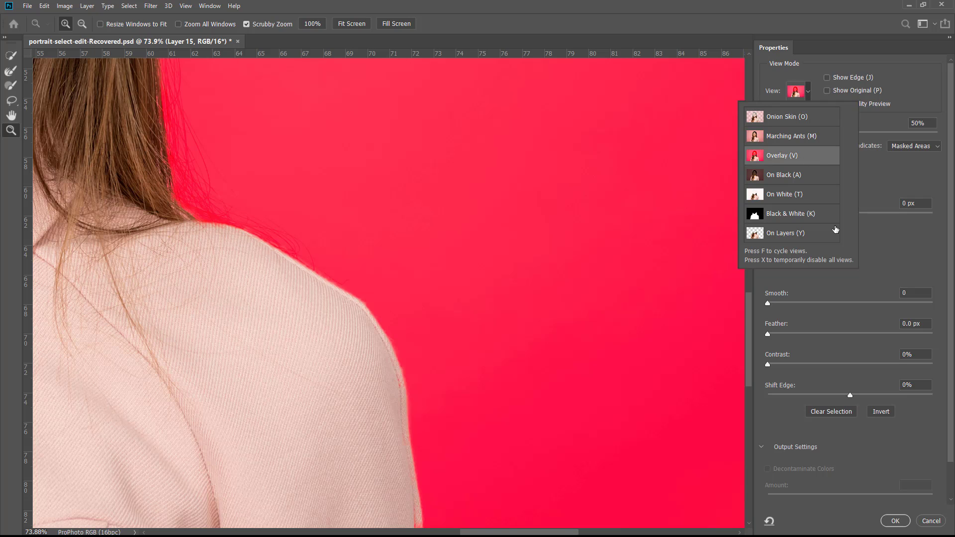
pyautogui.click(787, 178)
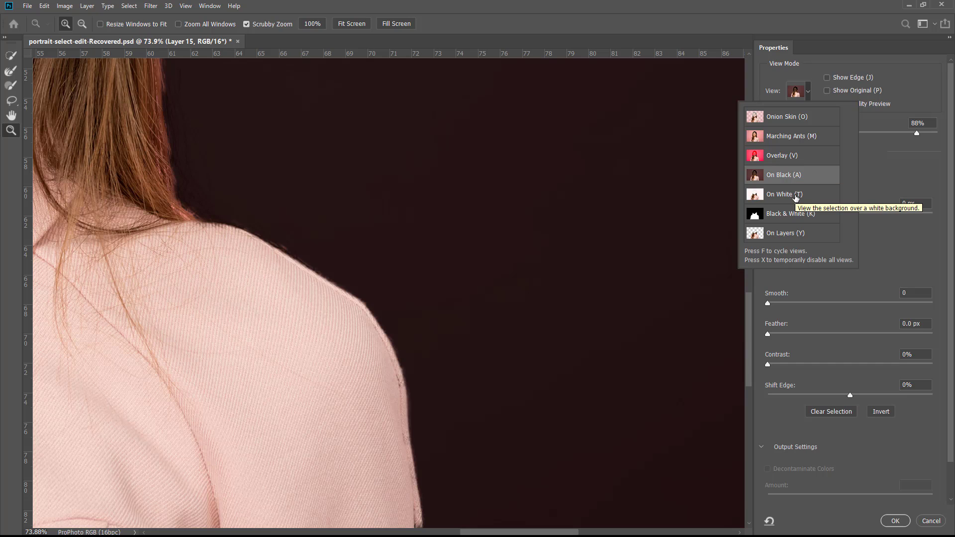
pyautogui.click(795, 195)
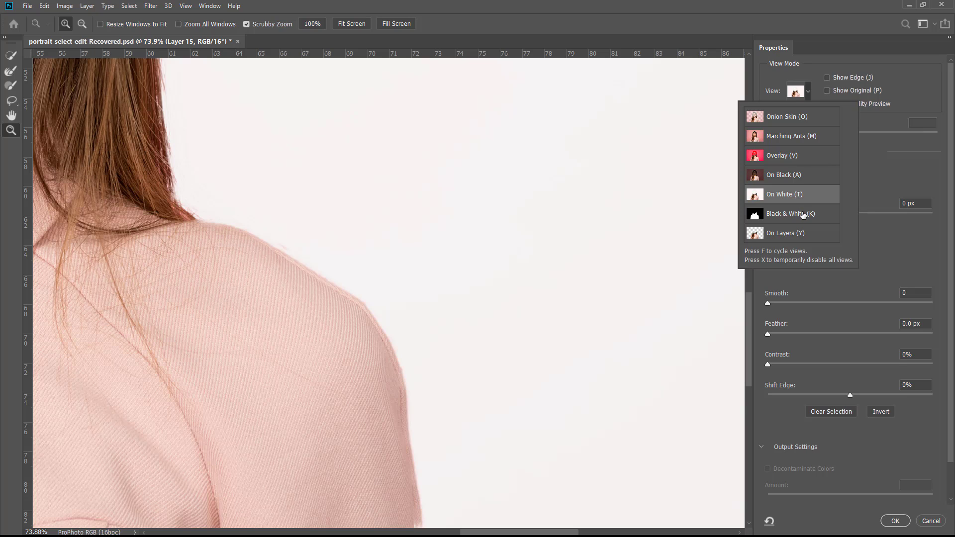
pyautogui.click(802, 214)
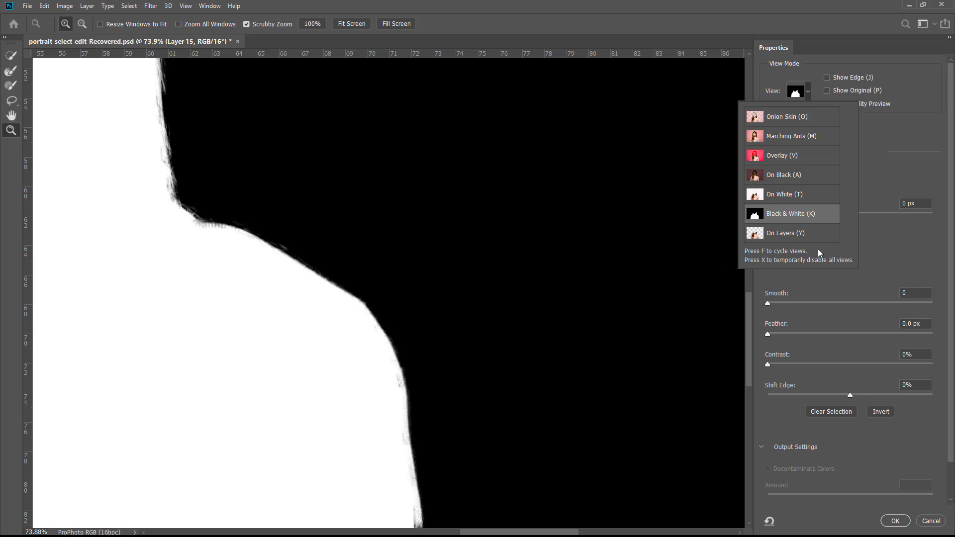
pyautogui.click(808, 239)
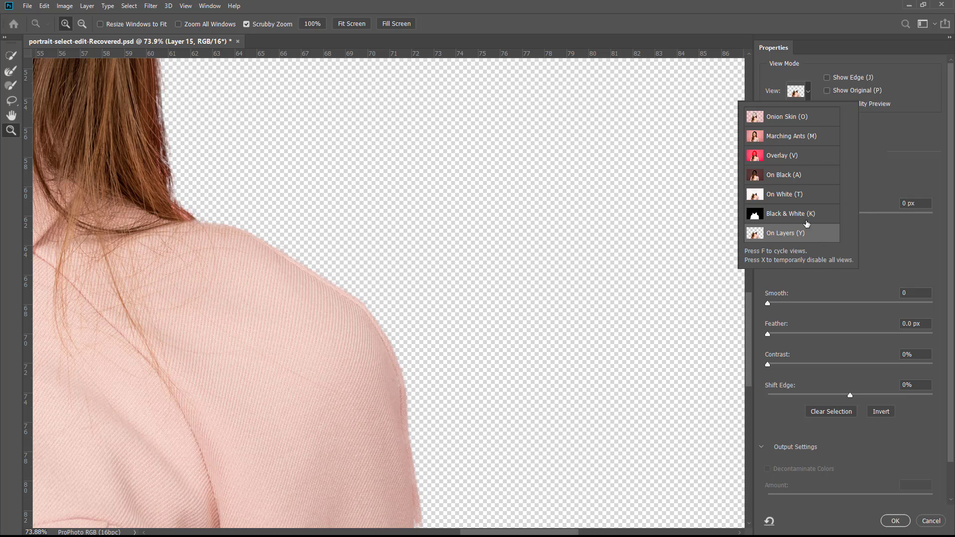
pyautogui.click(784, 116)
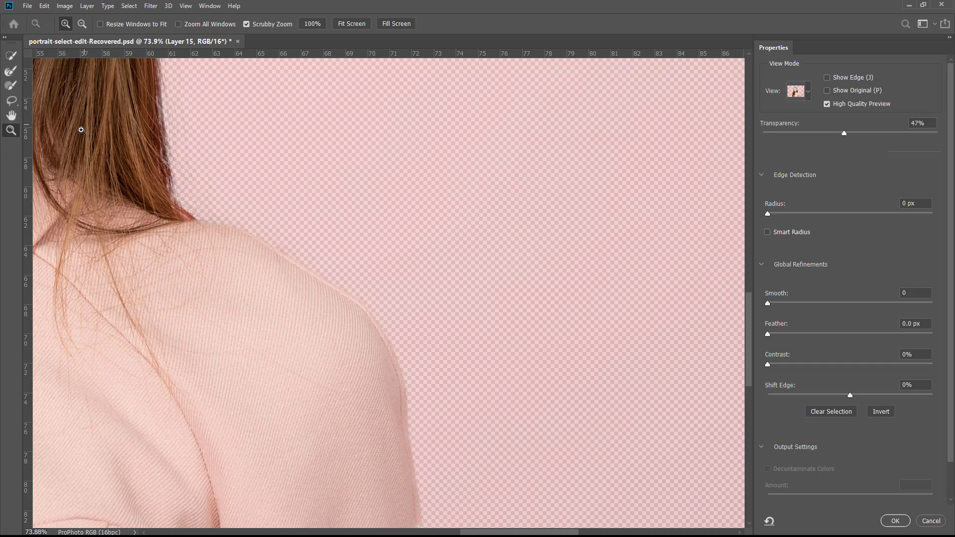
# Step: Add the missing strip along the right-hand sleeve edge to the selection with the Quick Selection brush and subtract the background spill beside it
pyautogui.click(11, 117)
pyautogui.moveTo(339, 380); pyautogui.dragTo(351, 170)
pyautogui.moveTo(380, 207); pyautogui.dragTo(503, 416)
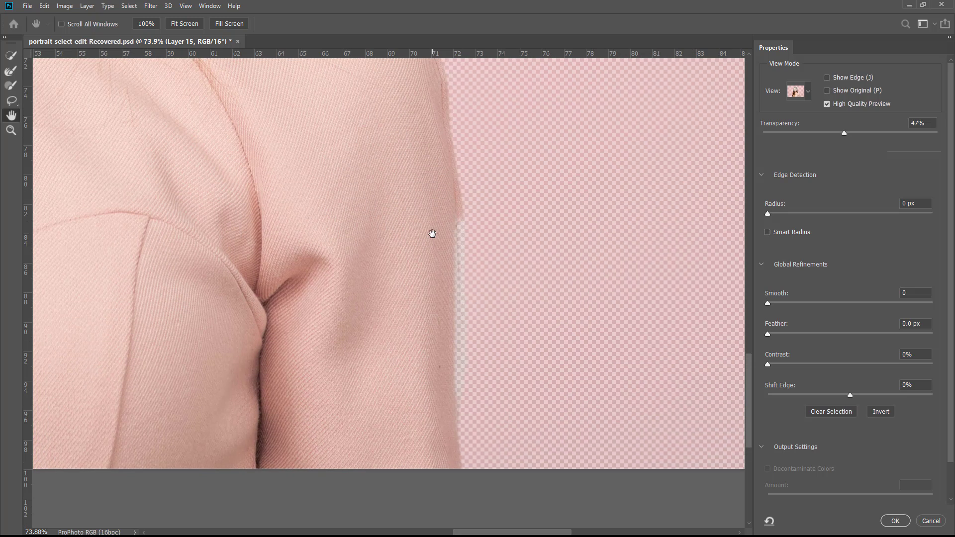
pyautogui.click(10, 55)
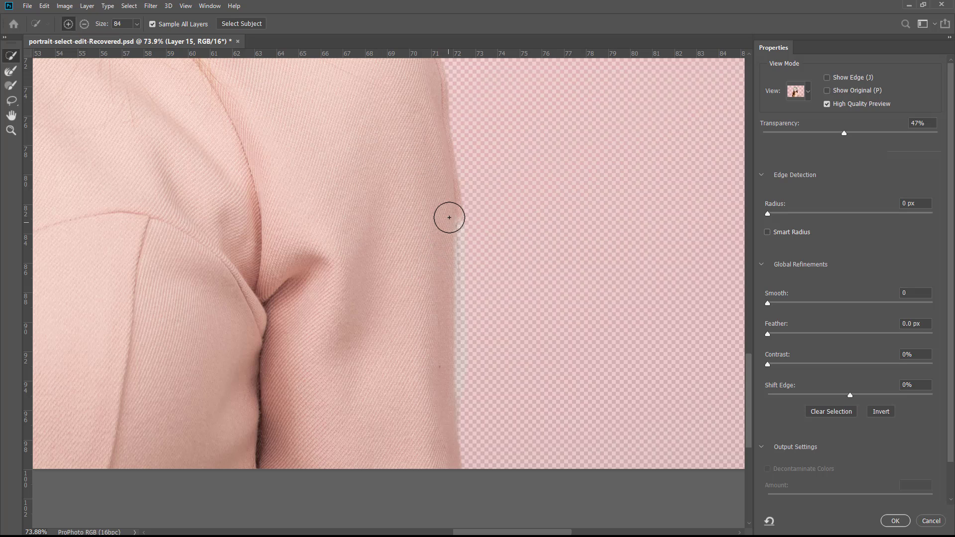
pyautogui.moveTo(449, 218); pyautogui.dragTo(448, 299)
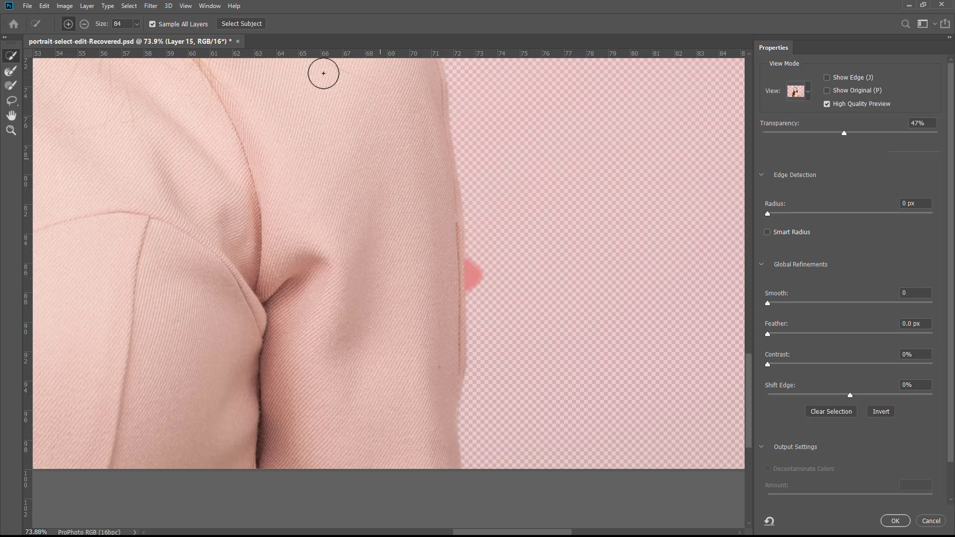
pyautogui.click(84, 24)
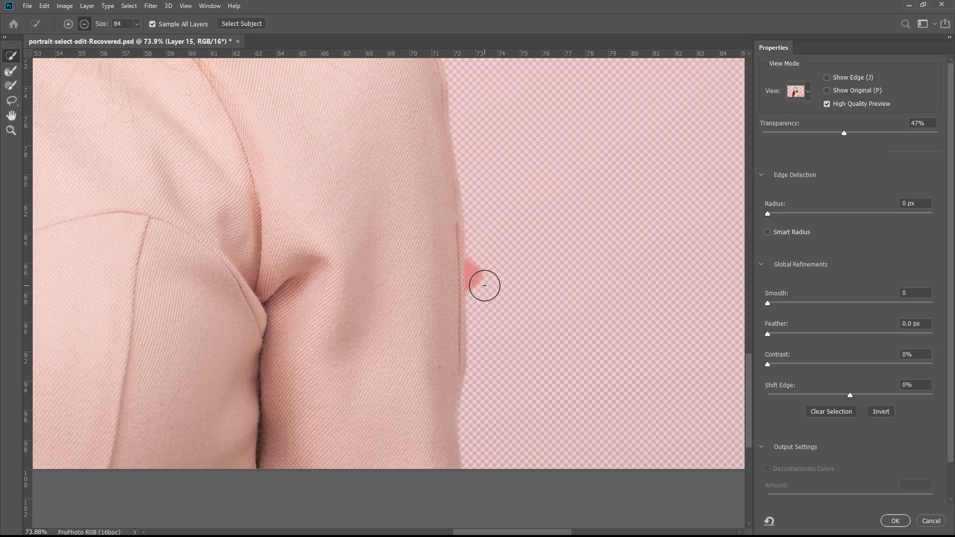
pyautogui.moveTo(484, 285); pyautogui.dragTo(484, 266)
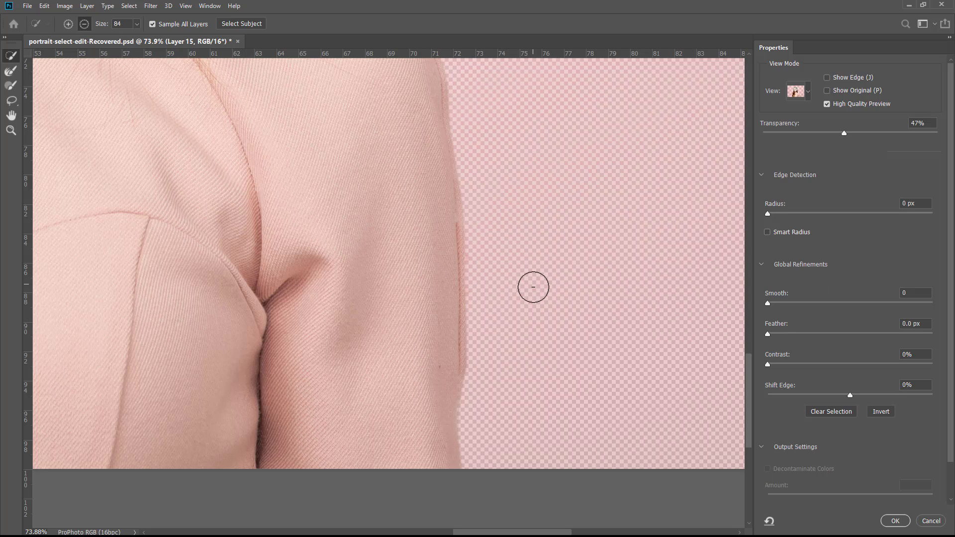
# Step: Try different Edge Detection radius values on the shoulder and sleeve edge, and collapse the Edge Detection settings
pyautogui.click(11, 115)
pyautogui.moveTo(344, 148); pyautogui.dragTo(353, 271)
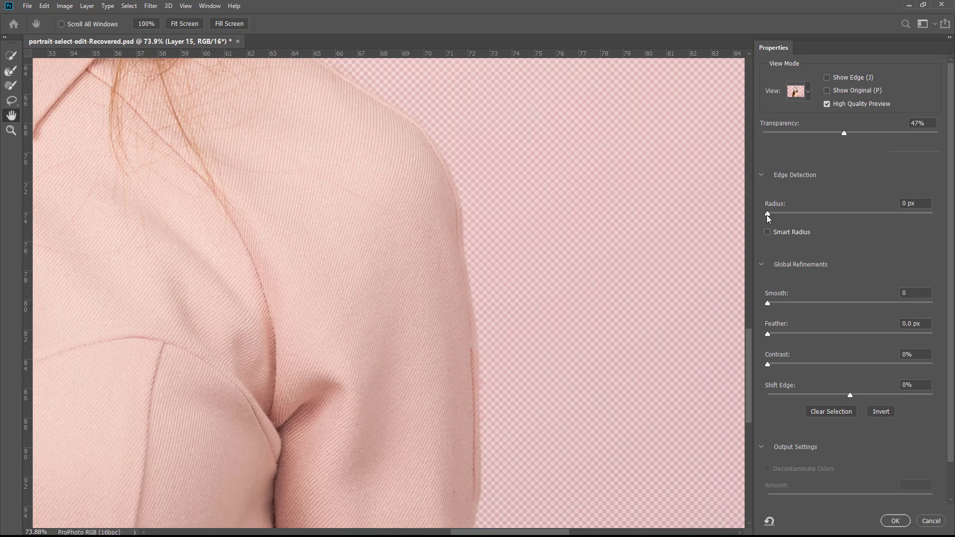
pyautogui.moveTo(767, 214); pyautogui.dragTo(780, 208)
pyautogui.moveTo(799, 213); pyautogui.dragTo(775, 204)
pyautogui.click(761, 174)
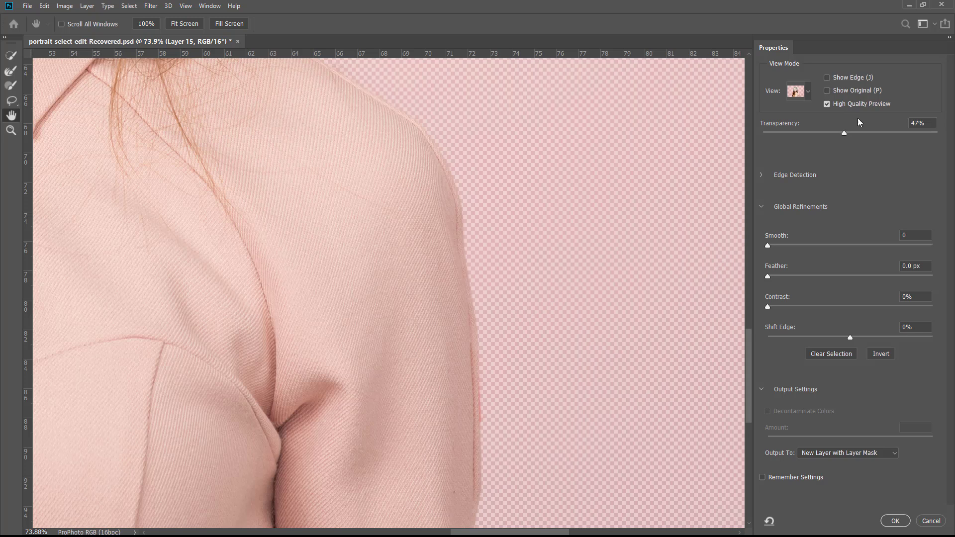
# Step: Preview the selection in the On White view and set Smooth to 26
pyautogui.click(808, 92)
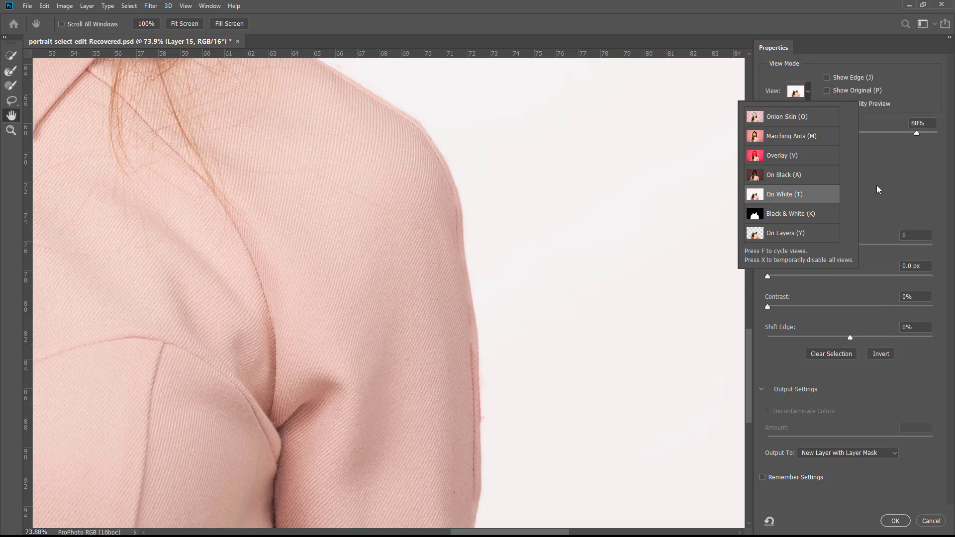
pyautogui.click(878, 189)
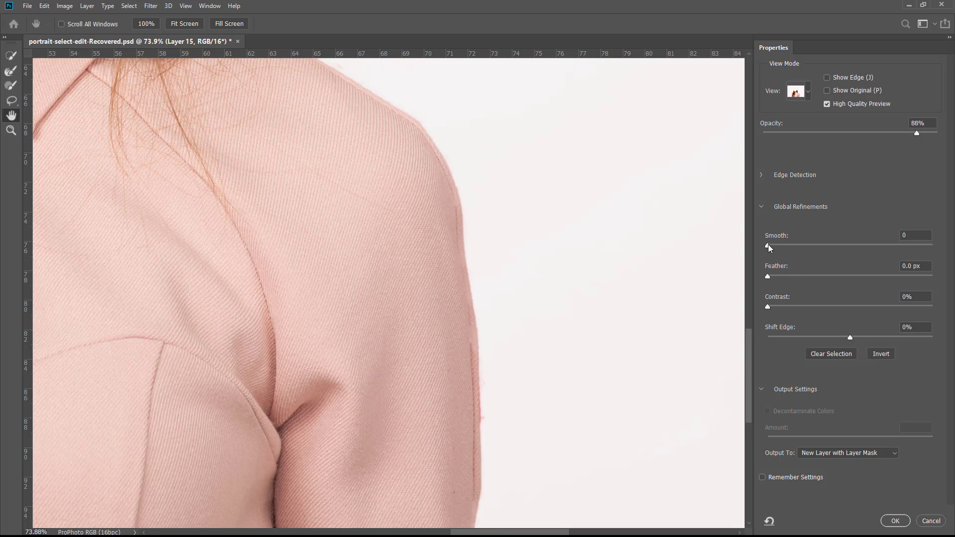
pyautogui.moveTo(768, 245); pyautogui.dragTo(823, 247)
pyautogui.moveTo(831, 246); pyautogui.dragTo(924, 244)
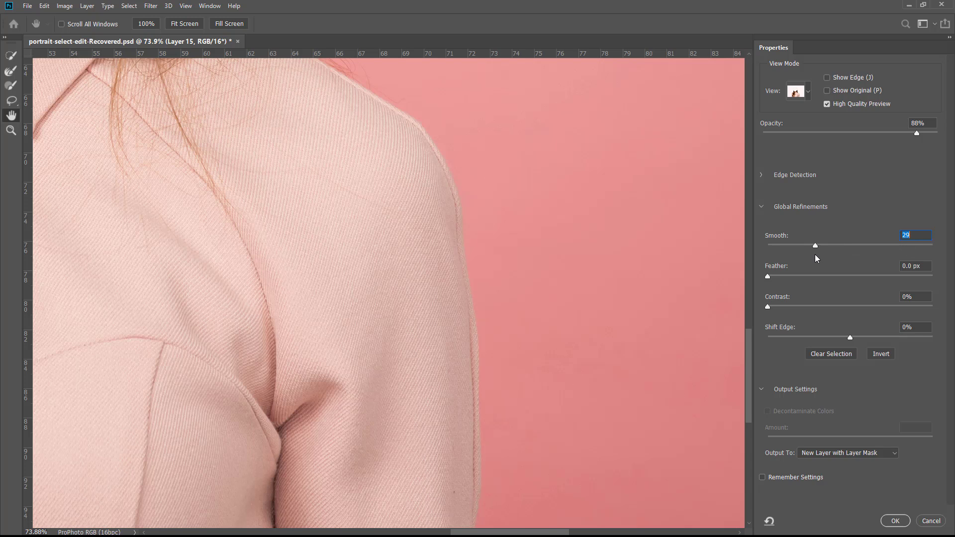
pyautogui.moveTo(816, 245); pyautogui.dragTo(813, 246)
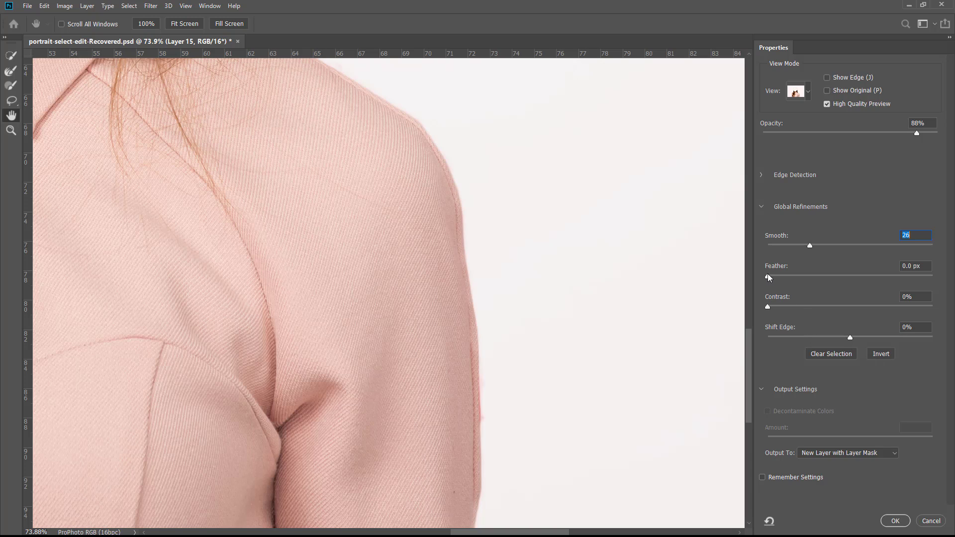
# Step: Try several Feather amounts, including 122.6 px and 1.2 px, ending on 8.6 px with Contrast at 2%
pyautogui.click(768, 276)
pyautogui.moveTo(827, 278); pyautogui.dragTo(881, 286)
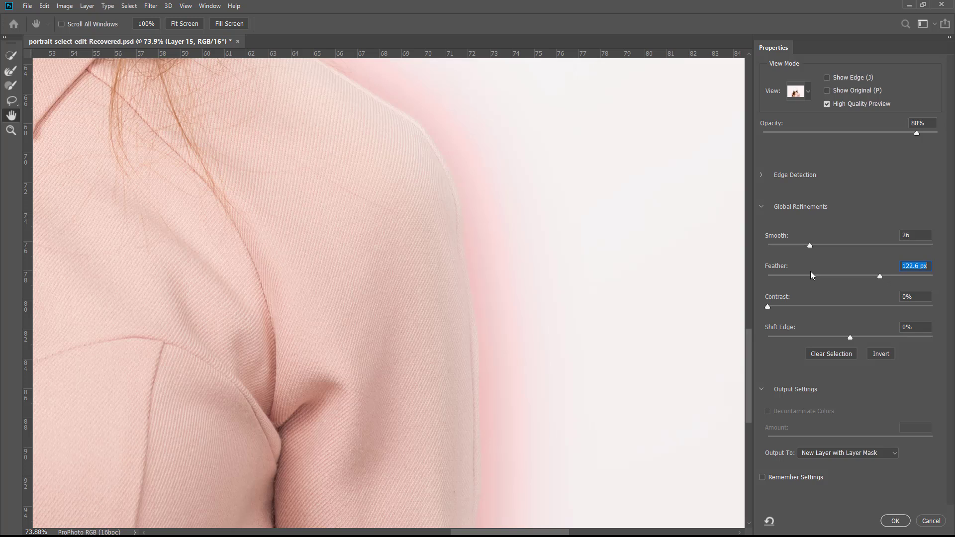
pyautogui.moveTo(814, 276); pyautogui.dragTo(797, 286)
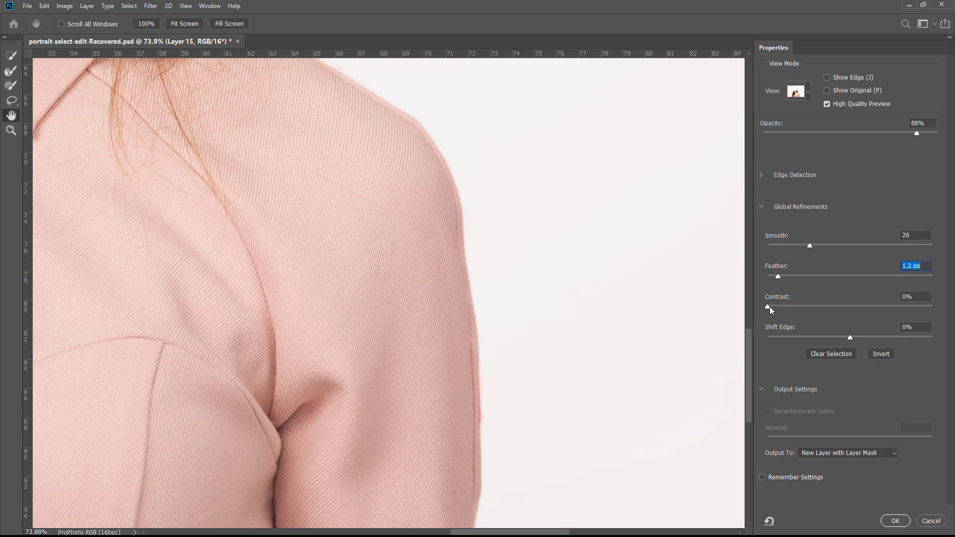
pyautogui.moveTo(769, 307); pyautogui.dragTo(786, 305)
pyautogui.moveTo(809, 306); pyautogui.dragTo(806, 276)
# Step: In the Black & White view, test Contrast at 37%, and settle on Feather 1.1 px and Contrast 5%
pyautogui.click(808, 92)
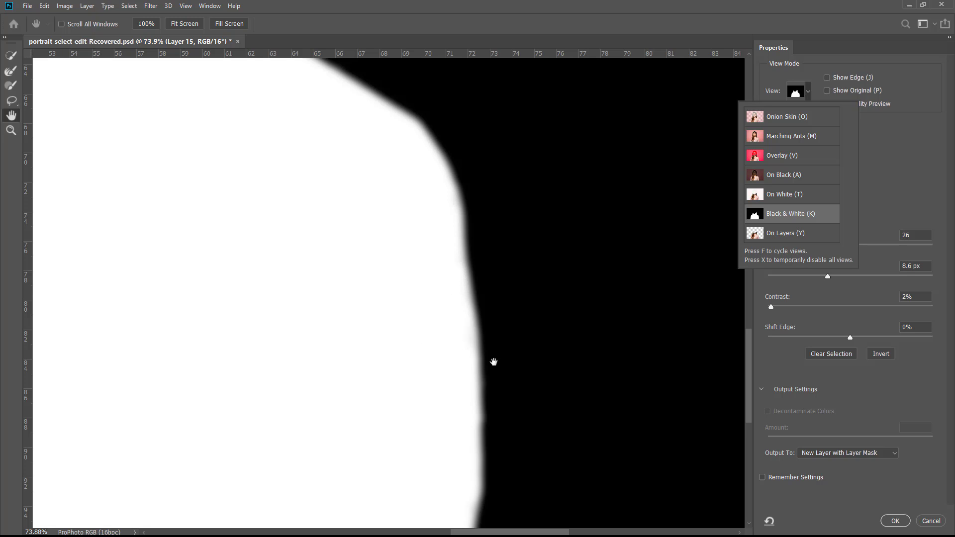
pyautogui.click(903, 169)
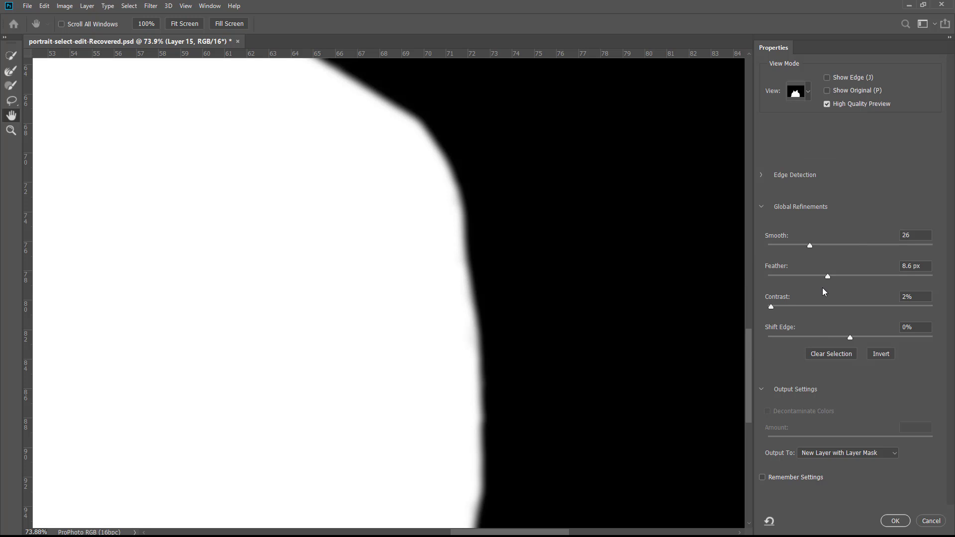
pyautogui.click(772, 308)
pyautogui.moveTo(773, 308); pyautogui.dragTo(827, 298)
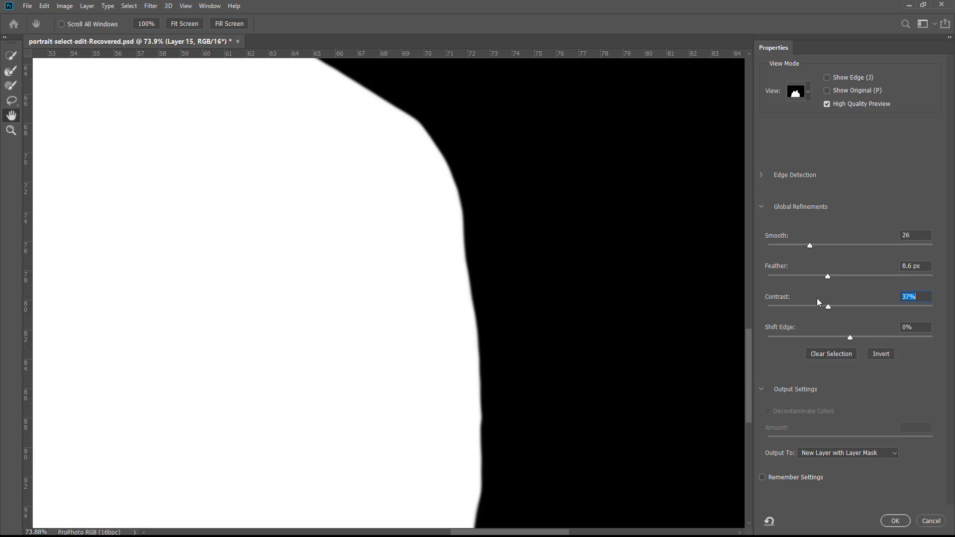
pyautogui.moveTo(808, 276); pyautogui.dragTo(798, 277)
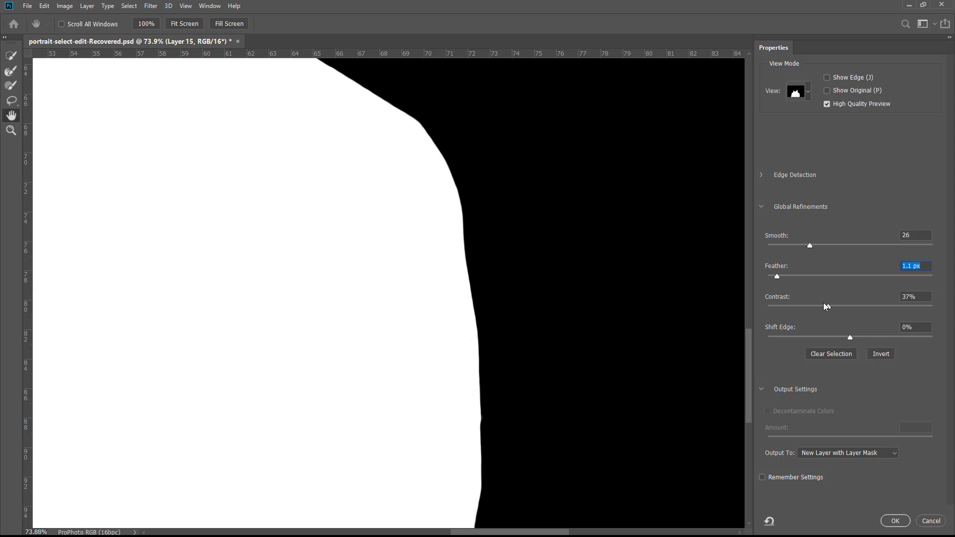
pyautogui.moveTo(810, 310); pyautogui.dragTo(781, 304)
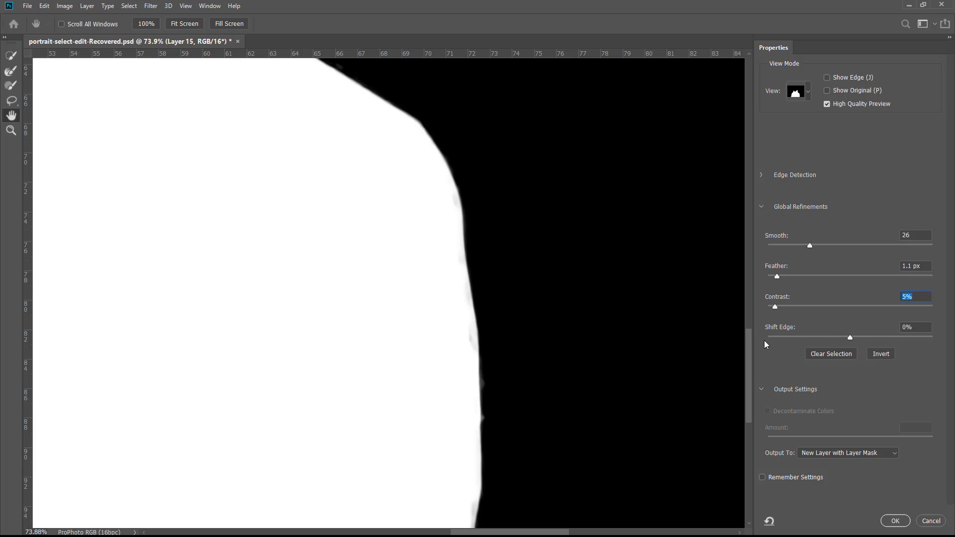
# Step: Return to the On White view, test Shift Edge in both directions and set it to -11%
pyautogui.click(796, 92)
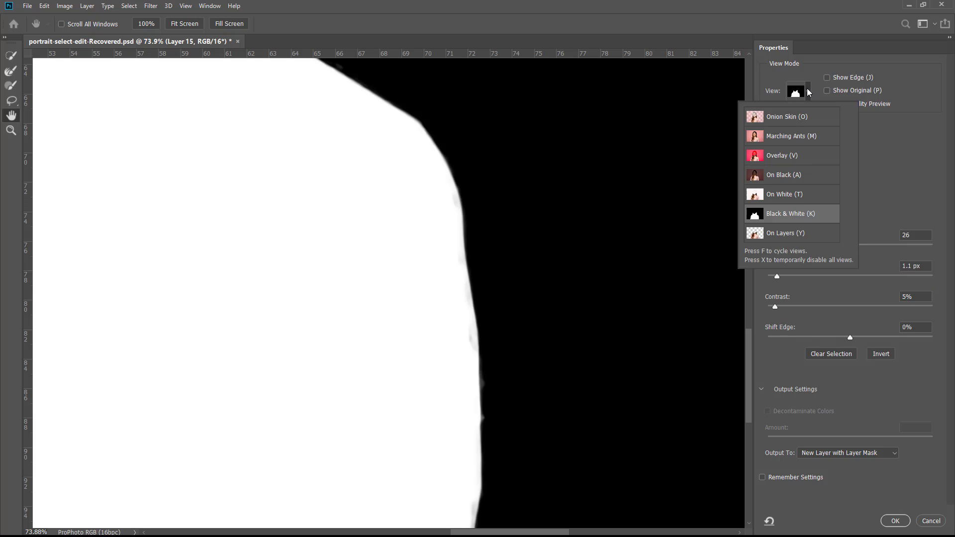
pyautogui.click(798, 200)
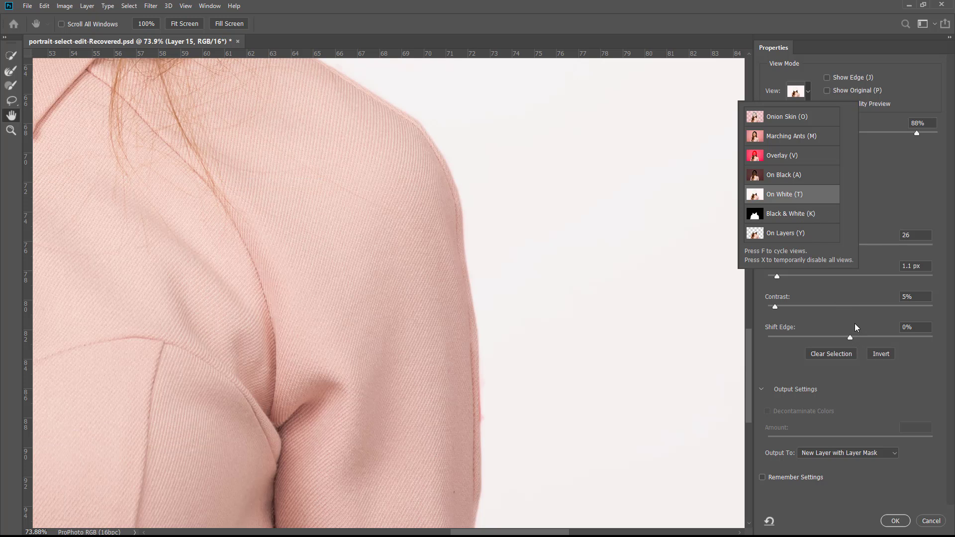
pyautogui.click(855, 322)
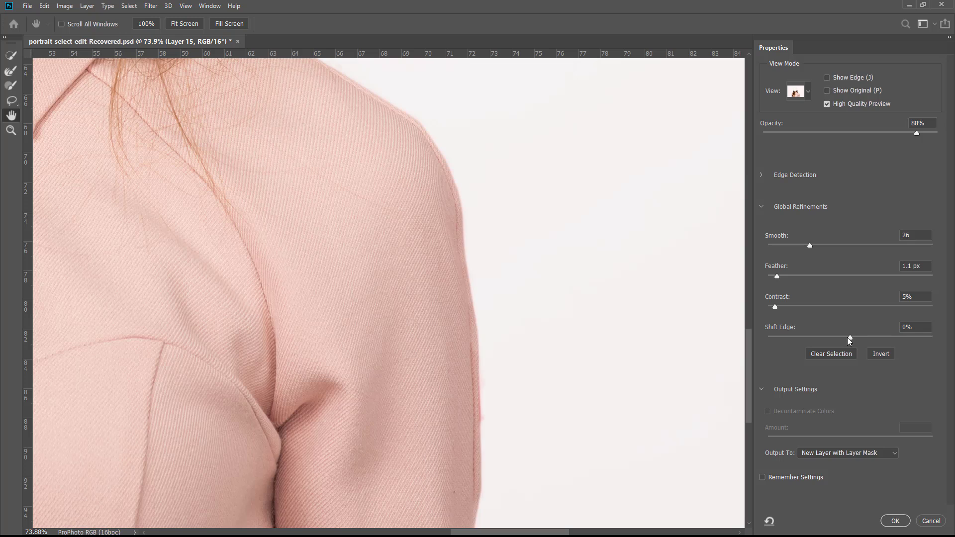
pyautogui.moveTo(849, 338); pyautogui.dragTo(878, 329)
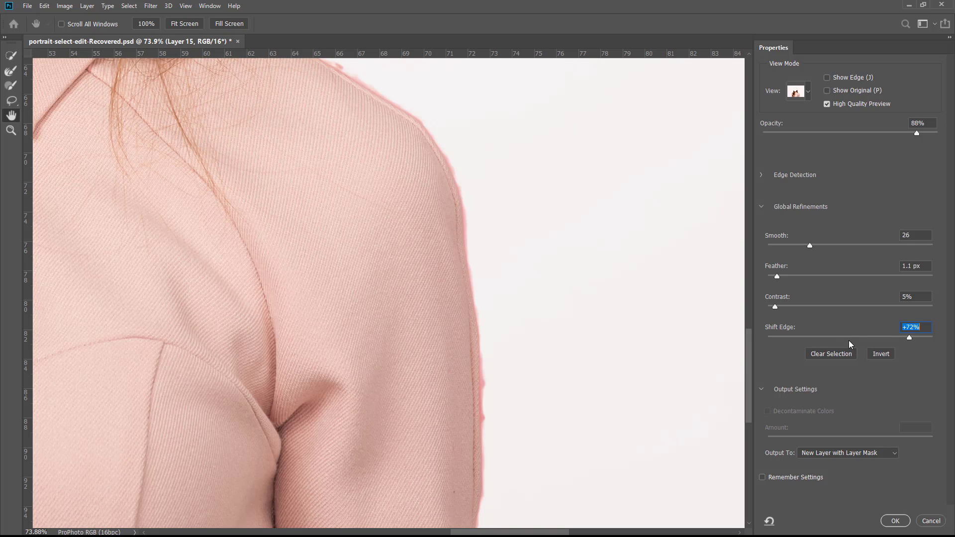
pyautogui.moveTo(849, 339); pyautogui.dragTo(811, 344)
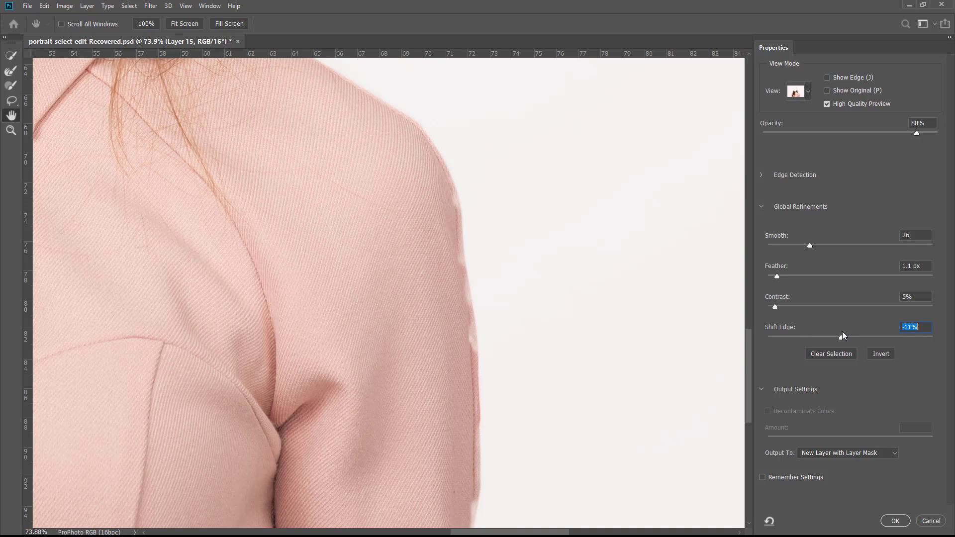
pyautogui.moveTo(842, 332); pyautogui.dragTo(847, 332)
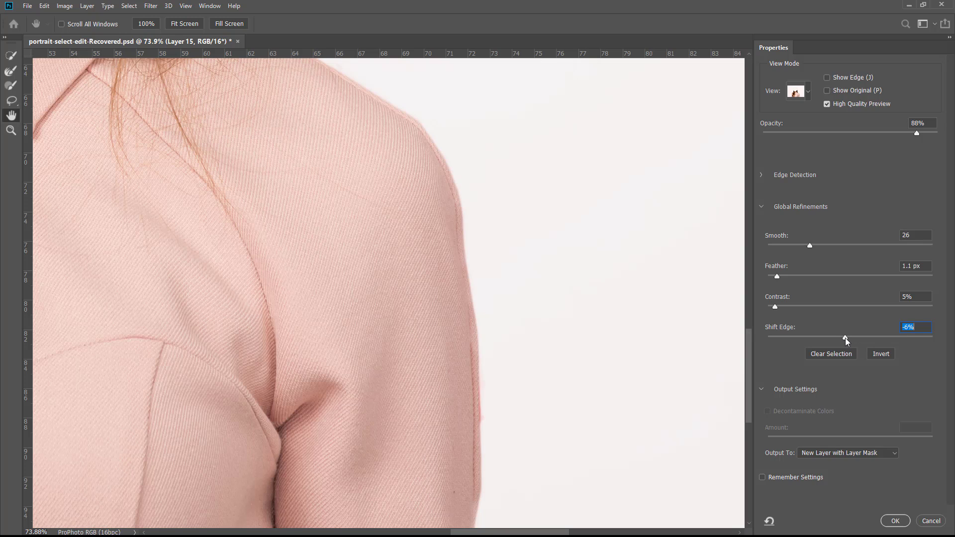
pyautogui.moveTo(844, 338); pyautogui.dragTo(841, 338)
# Step: Output the refined selection as a layer mask on Layer 15
pyautogui.hotkey('ctrl', '0')
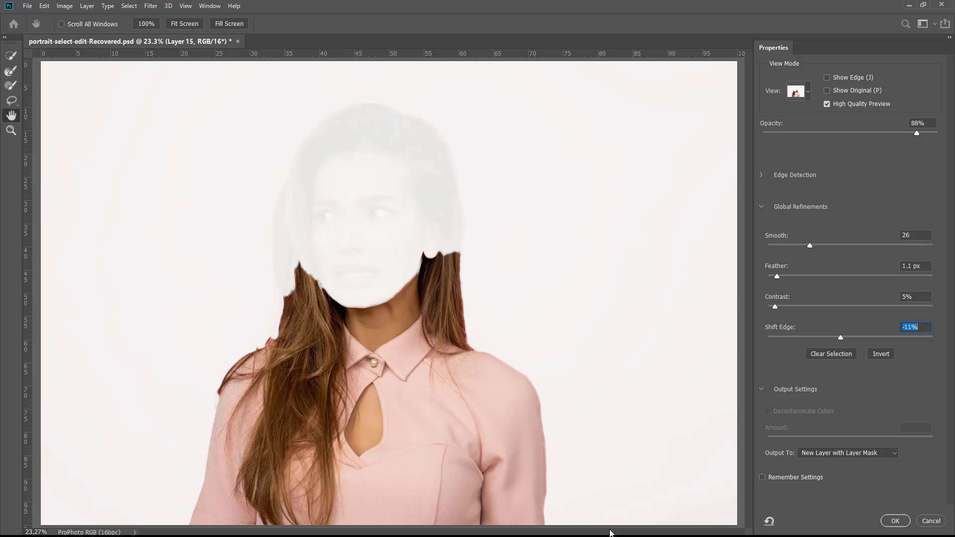
pyautogui.click(852, 455)
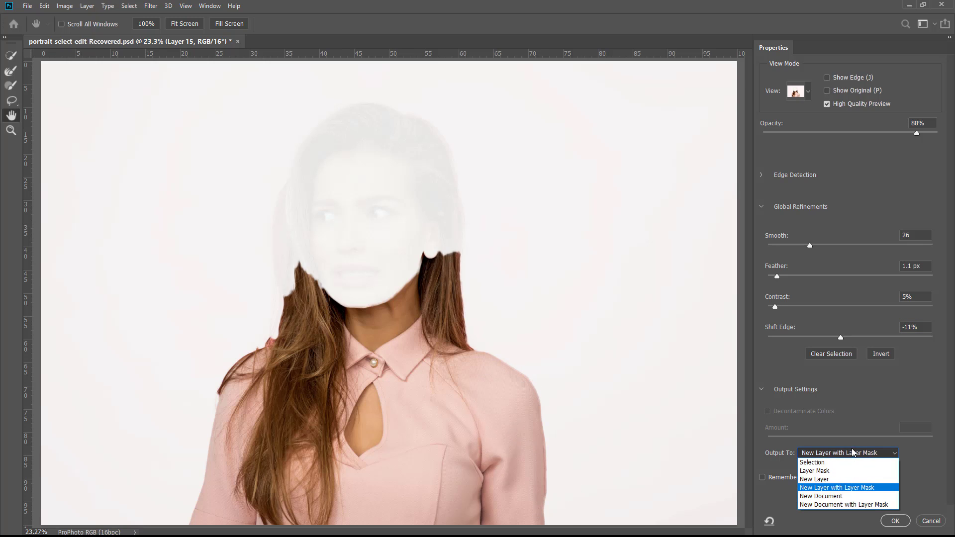
pyautogui.click(834, 471)
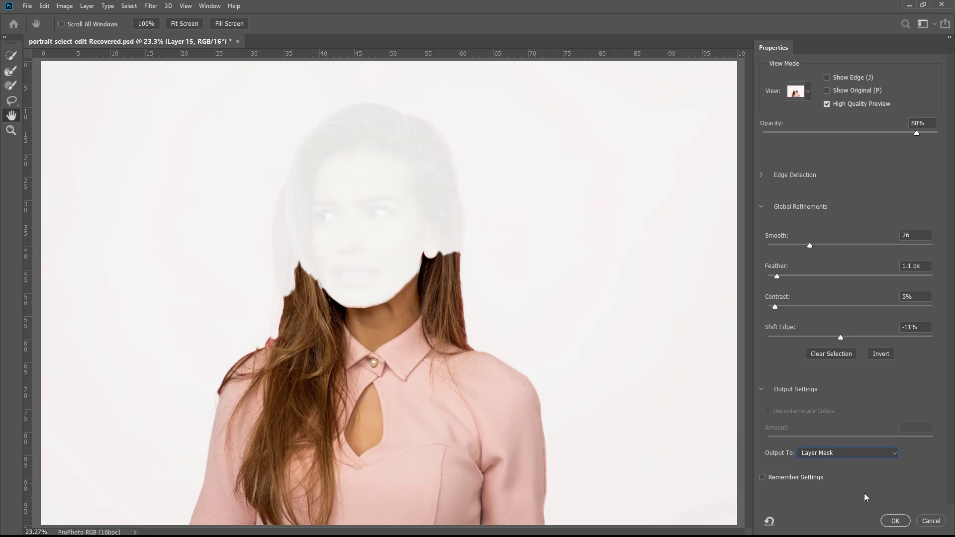
pyautogui.click(897, 520)
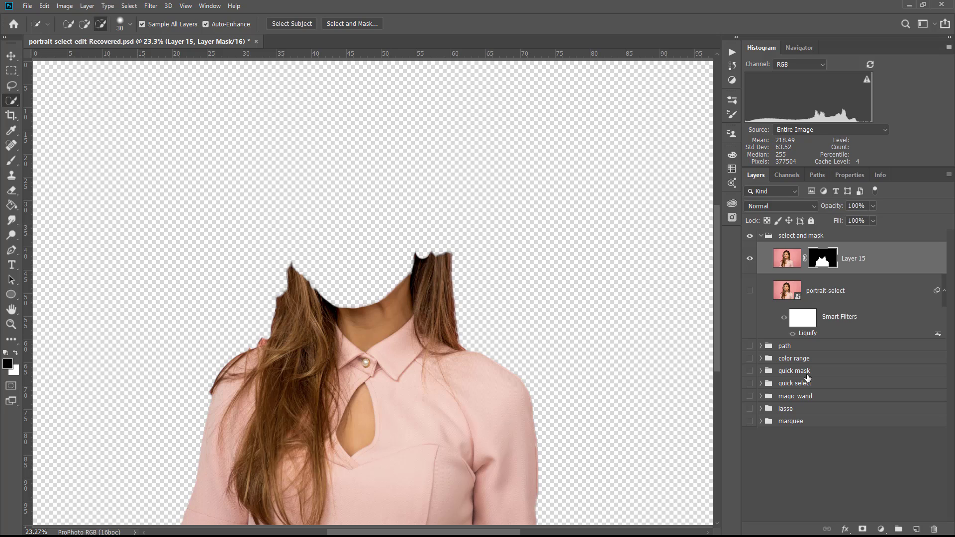
# Step: Duplicate the masked Layer 15 and delete the layer mask from the copy
pyautogui.hotkey('ctrl', 'j')
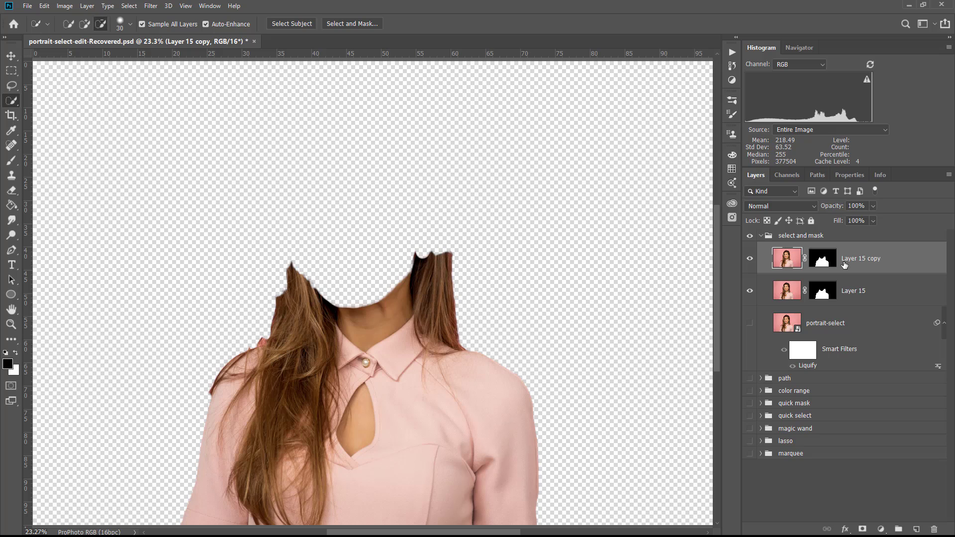
pyautogui.rightClick(825, 259)
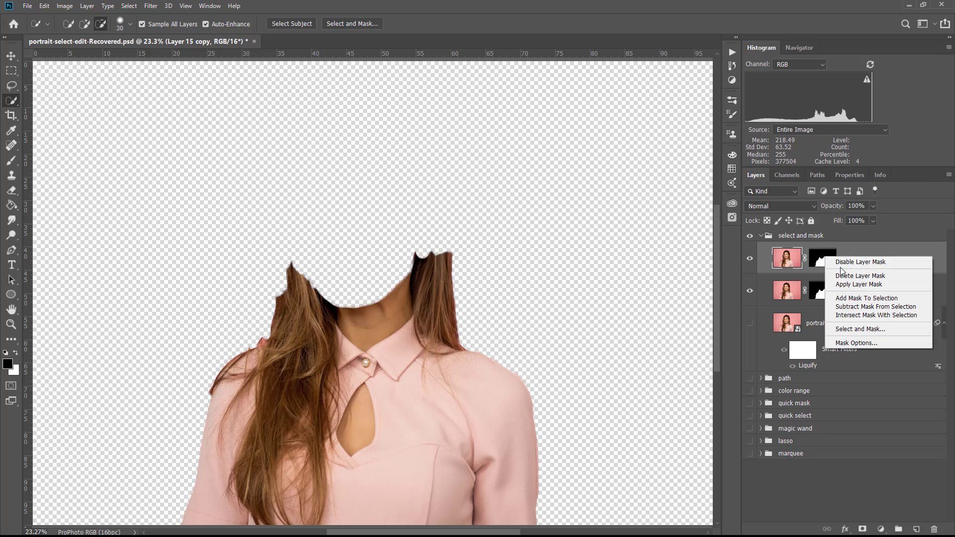
pyautogui.click(855, 277)
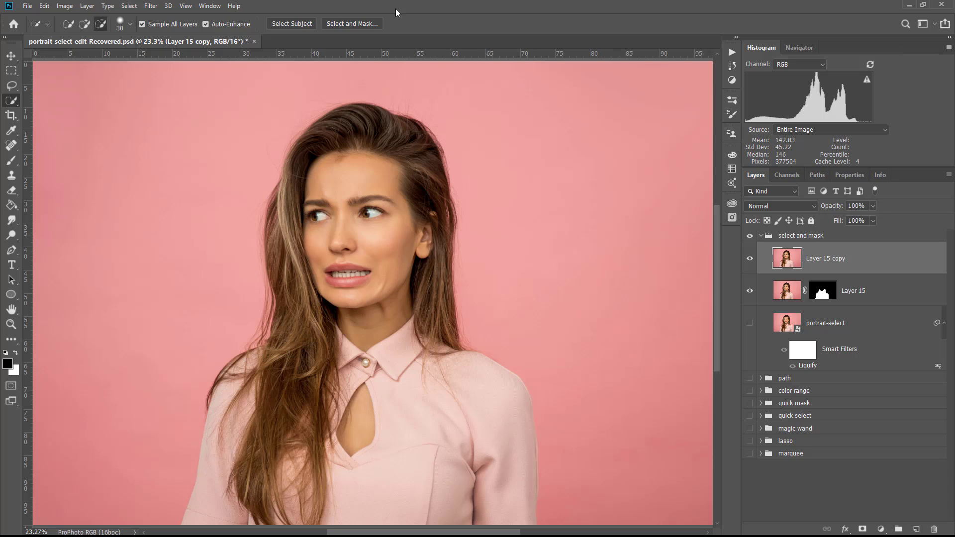
# Step: Hide the original Layer 15 and open its unmasked copy in Select and Mask
pyautogui.click(351, 24)
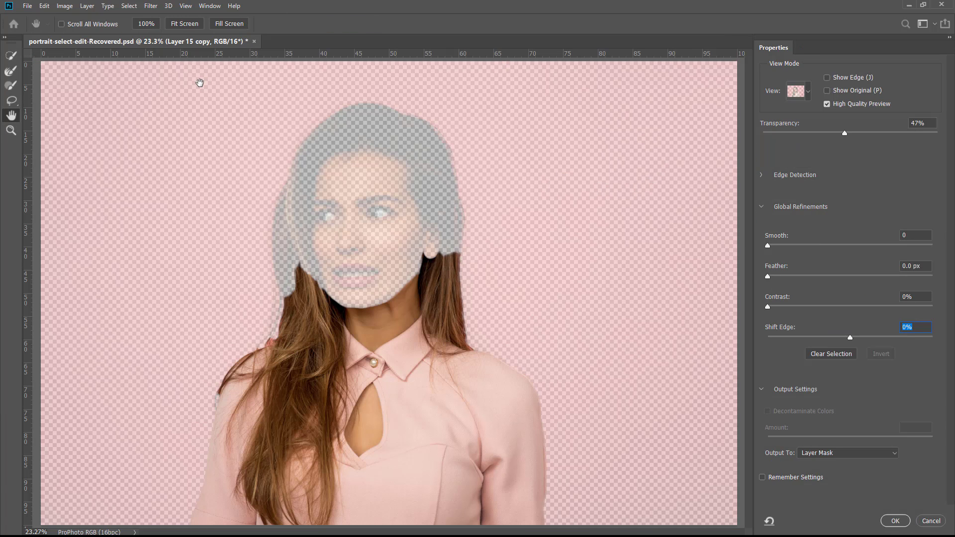
pyautogui.click(930, 521)
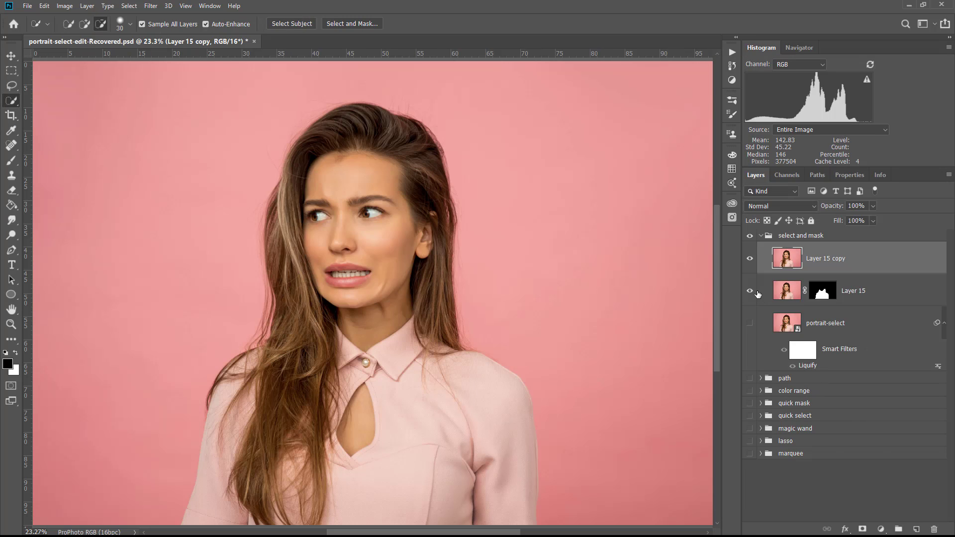
pyautogui.click(751, 292)
pyautogui.click(346, 25)
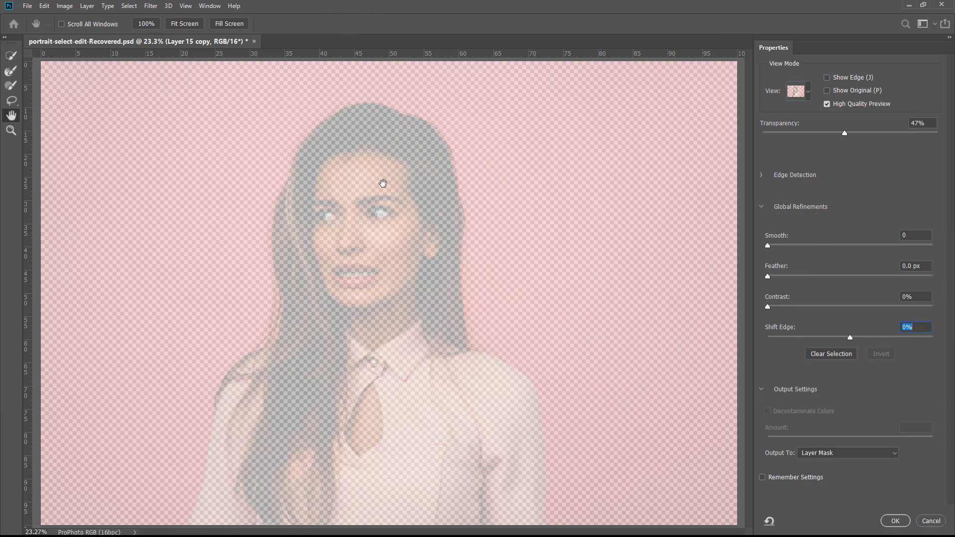
# Step: Select the woman's hair, face, collar, shoulder and dress front with the Quick Selection tool, including the outer hair beside her head
pyautogui.click(11, 54)
pyautogui.moveTo(382, 147)
pyautogui.mouseDown()
pyautogui.moveTo(301, 164)
pyautogui.moveTo(294, 249)
pyautogui.moveTo(305, 372)
pyautogui.moveTo(282, 400)
pyautogui.mouseUp()
pyautogui.moveTo(288, 355)
pyautogui.mouseDown()
pyautogui.moveTo(248, 357)
pyautogui.moveTo(225, 390)
pyautogui.moveTo(232, 386)
pyautogui.mouseUp()
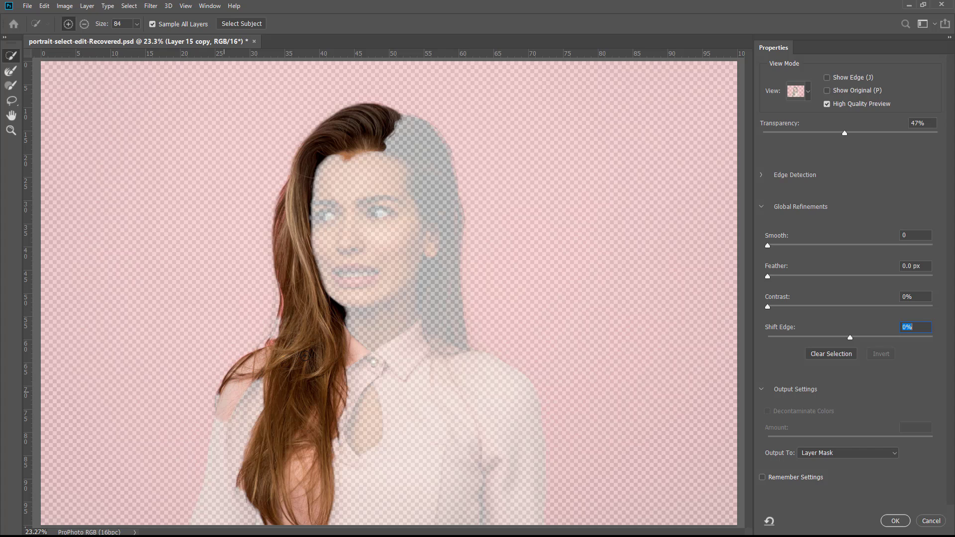
pyautogui.moveTo(291, 350)
pyautogui.mouseDown()
pyautogui.moveTo(350, 324)
pyautogui.moveTo(381, 331)
pyautogui.moveTo(414, 315)
pyautogui.moveTo(432, 350)
pyautogui.moveTo(386, 375)
pyautogui.mouseUp()
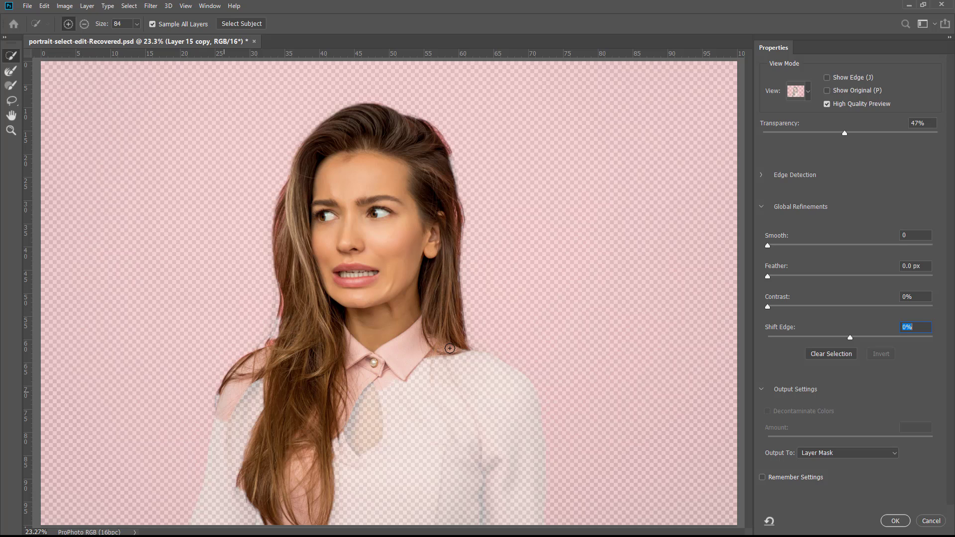
pyautogui.moveTo(463, 363); pyautogui.dragTo(475, 367)
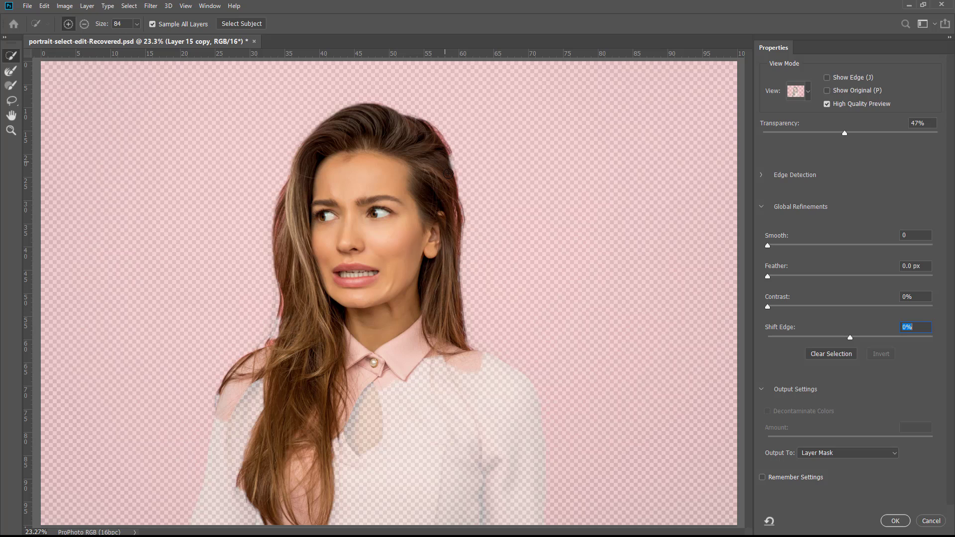
pyautogui.moveTo(448, 173)
pyautogui.mouseDown()
pyautogui.moveTo(452, 148)
pyautogui.moveTo(469, 194)
pyautogui.mouseUp()
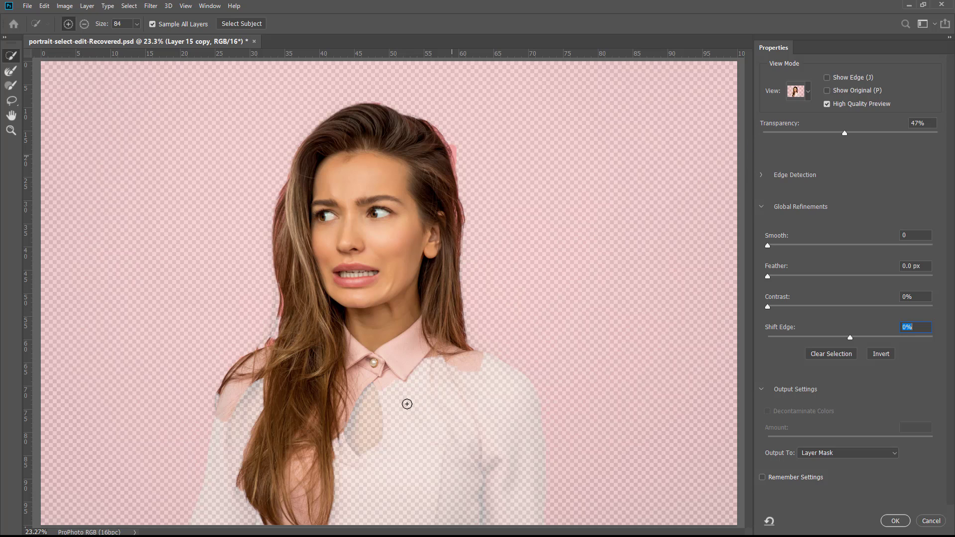
pyautogui.moveTo(420, 377); pyautogui.dragTo(393, 390)
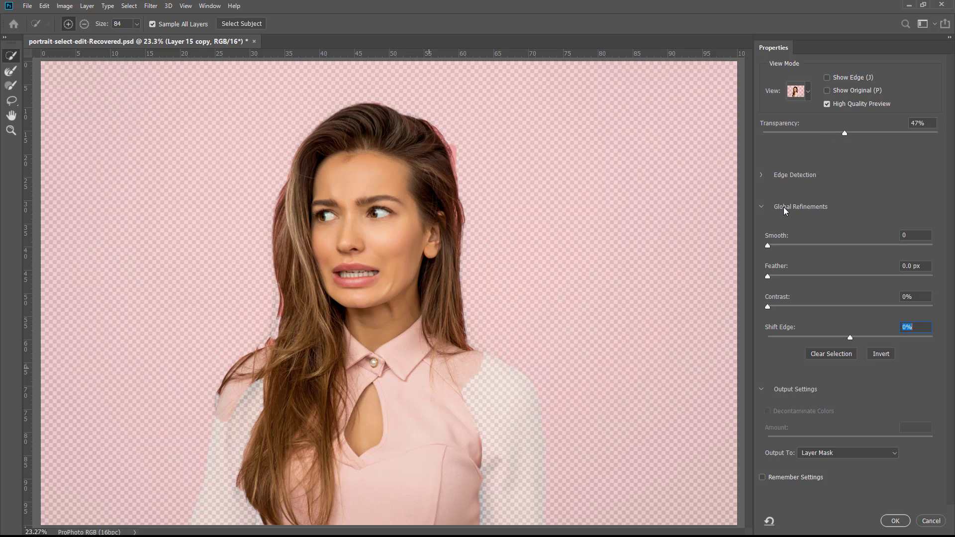
# Step: Test the Edge Detection Radius at 83 px on the hair beside the neck, enable Smart Radius and set the Radius to 14 px
pyautogui.click(762, 174)
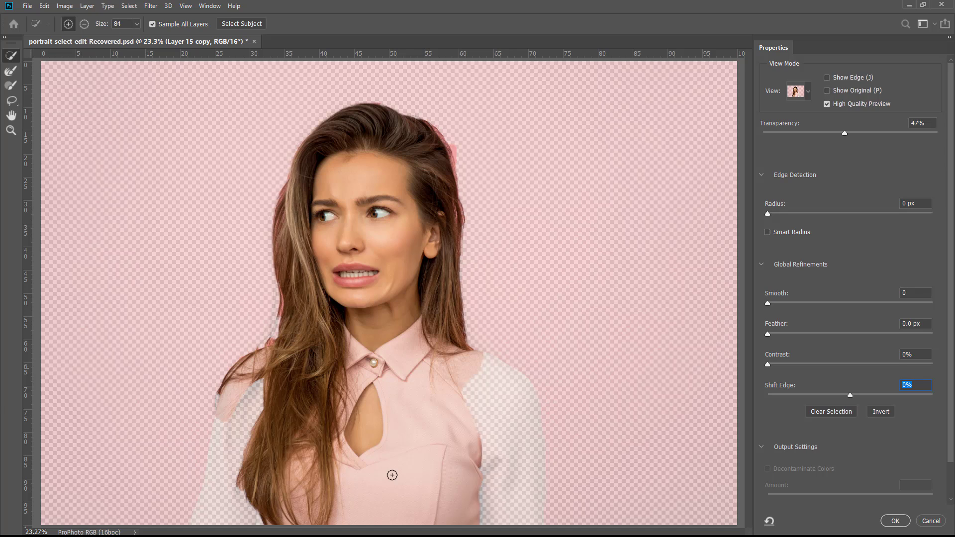
pyautogui.click(12, 117)
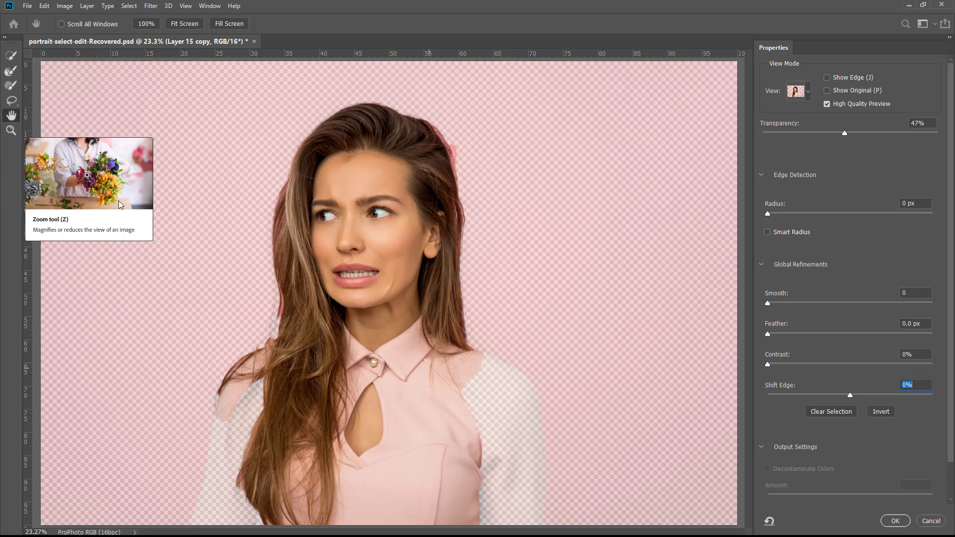
pyautogui.click(14, 131)
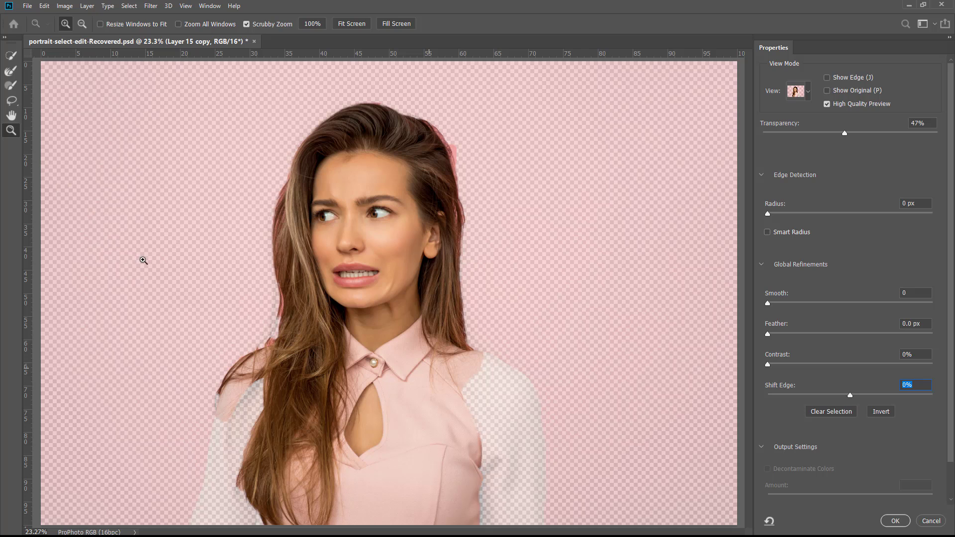
pyautogui.moveTo(278, 304); pyautogui.dragTo(321, 302)
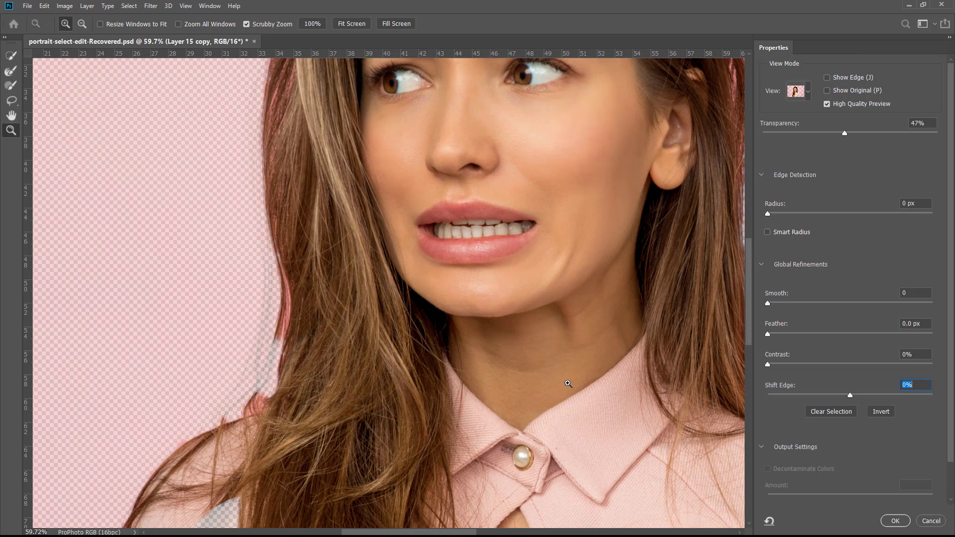
pyautogui.moveTo(768, 214); pyautogui.dragTo(900, 209)
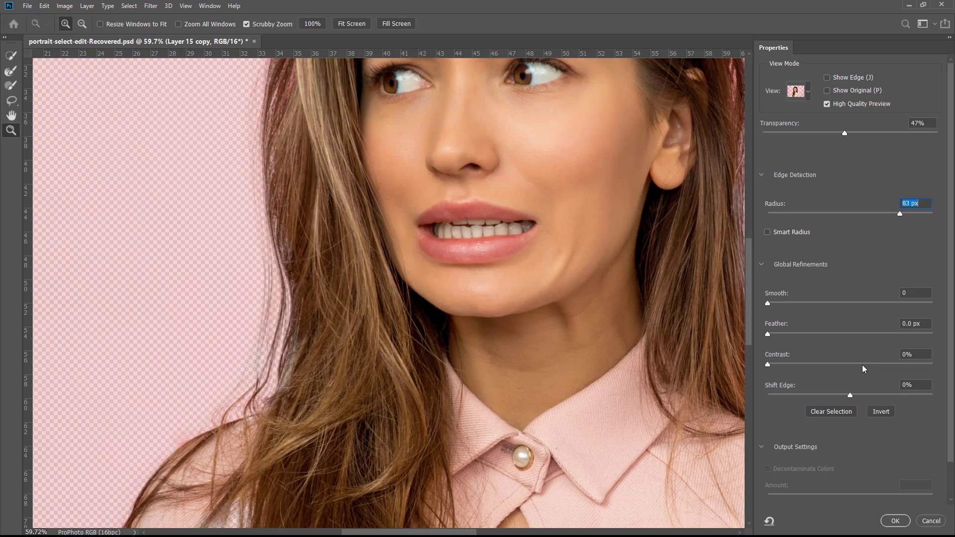
pyautogui.moveTo(893, 213); pyautogui.dragTo(838, 214)
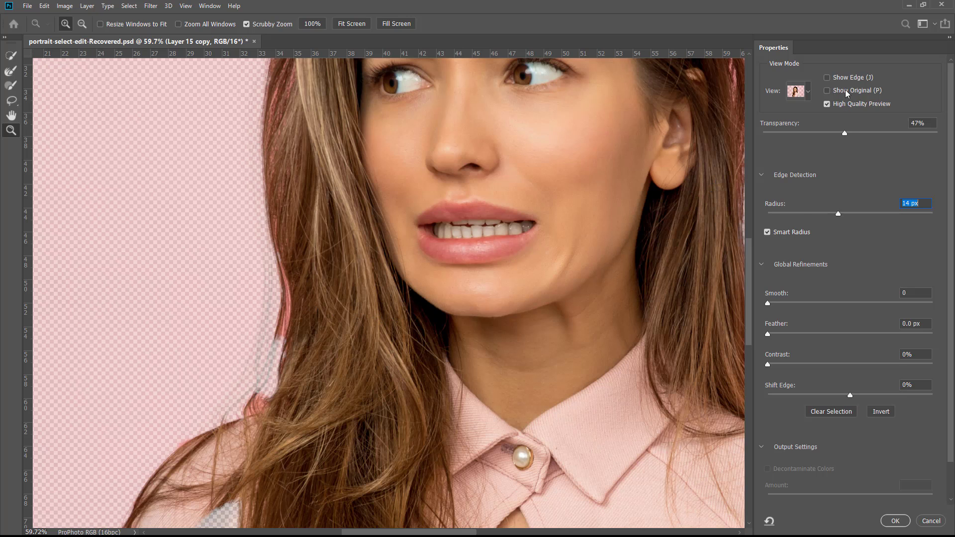
# Step: Show the detected edge, try the Radius at 61 px, set it to 9 px and hide the edge again
pyautogui.click(827, 77)
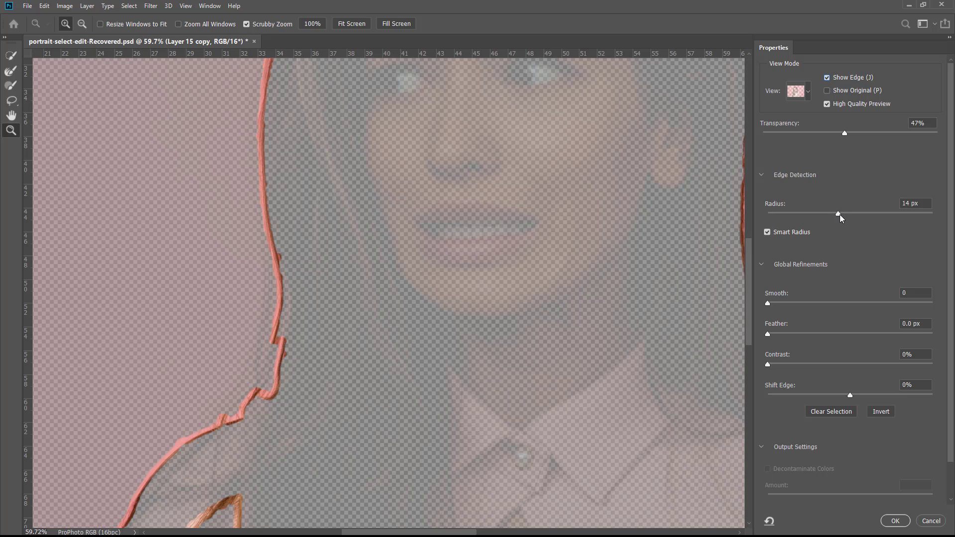
pyautogui.moveTo(839, 214); pyautogui.dragTo(862, 210)
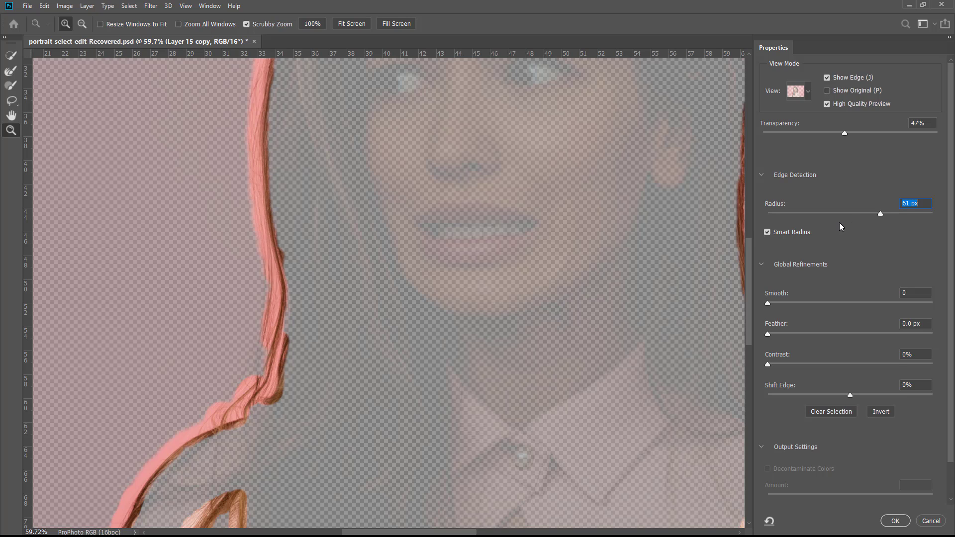
pyautogui.moveTo(840, 211); pyautogui.dragTo(828, 216)
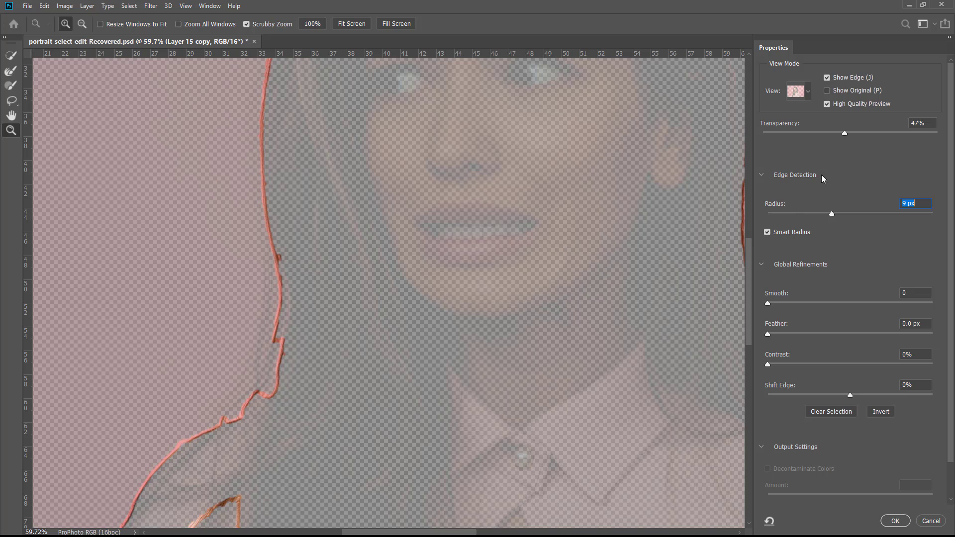
pyautogui.click(827, 77)
# Step: Refine the loose hair between shoulder and cheek with the Refine Edge Brush and set the Edge Detection Radius to 3 px
pyautogui.click(11, 71)
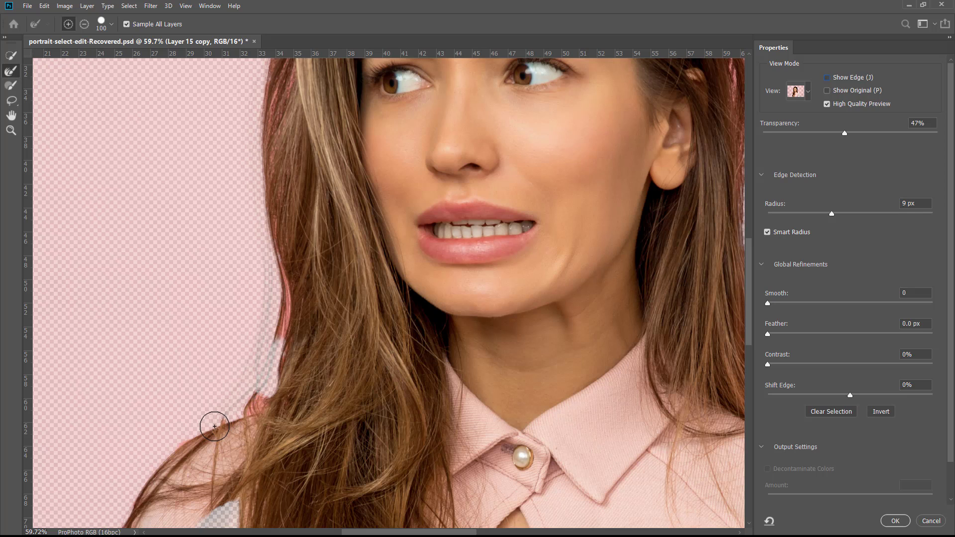
pyautogui.moveTo(215, 426)
pyautogui.mouseDown()
pyautogui.moveTo(256, 386)
pyautogui.moveTo(278, 307)
pyautogui.moveTo(276, 230)
pyautogui.moveTo(264, 213)
pyautogui.moveTo(270, 259)
pyautogui.moveTo(256, 154)
pyautogui.moveTo(265, 163)
pyautogui.mouseUp()
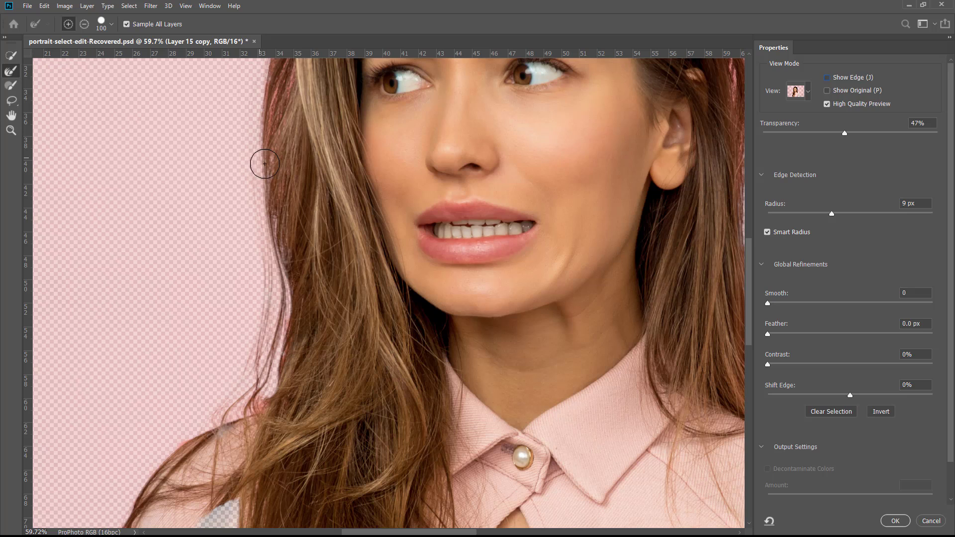
pyautogui.click(795, 213)
pyautogui.moveTo(263, 290)
pyautogui.mouseDown()
pyautogui.moveTo(260, 315)
pyautogui.moveTo(253, 85)
pyautogui.moveTo(260, 312)
pyautogui.moveTo(209, 472)
pyautogui.mouseUp()
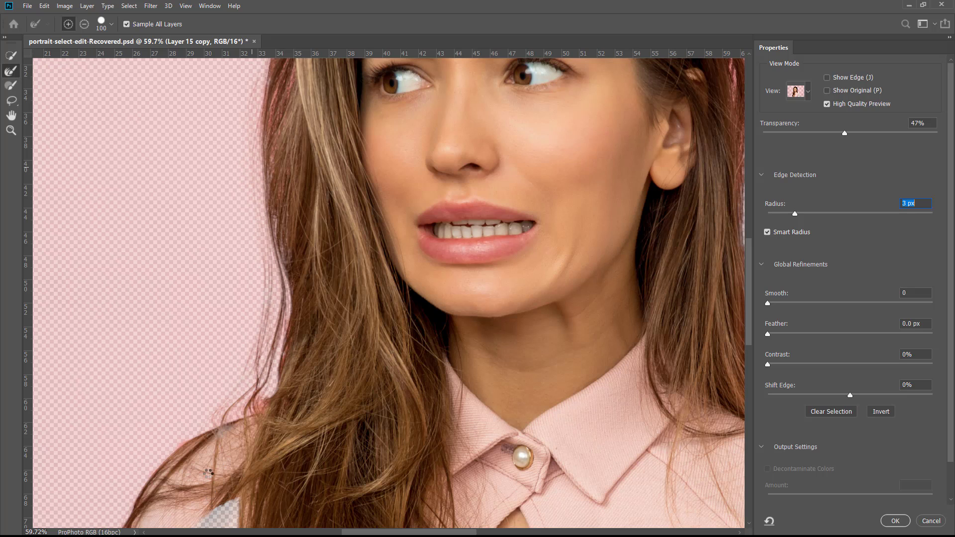
# Step: Refine the edge of the hair strands falling over the shoulder with the Refine Edge Brush in add mode
pyautogui.click(12, 115)
pyautogui.moveTo(194, 275); pyautogui.dragTo(347, 145)
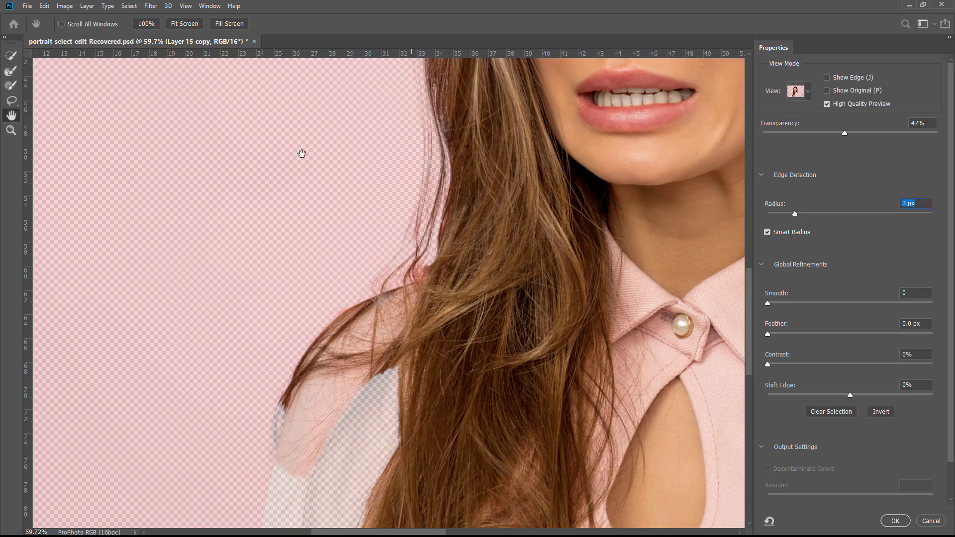
pyautogui.click(11, 71)
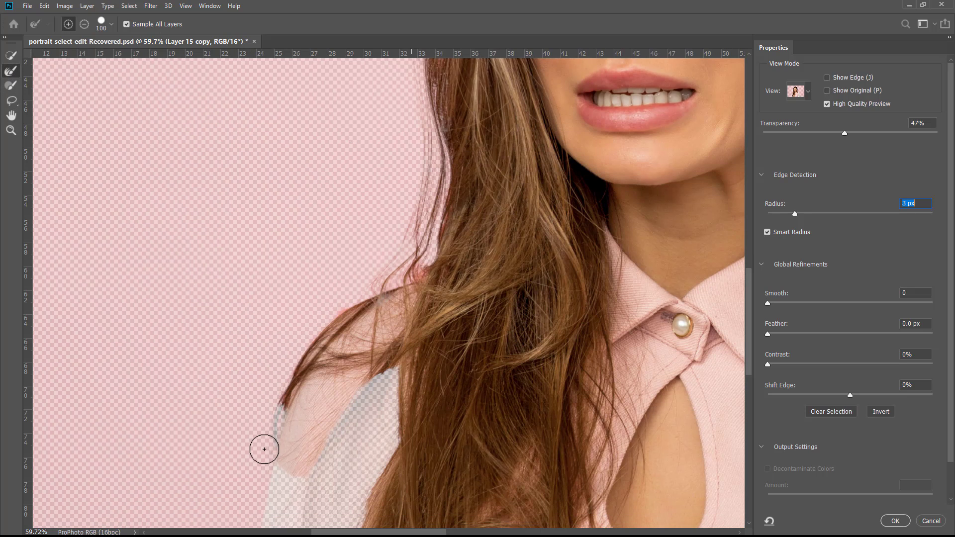
pyautogui.moveTo(265, 450)
pyautogui.mouseDown()
pyautogui.moveTo(288, 378)
pyautogui.moveTo(362, 305)
pyautogui.mouseUp()
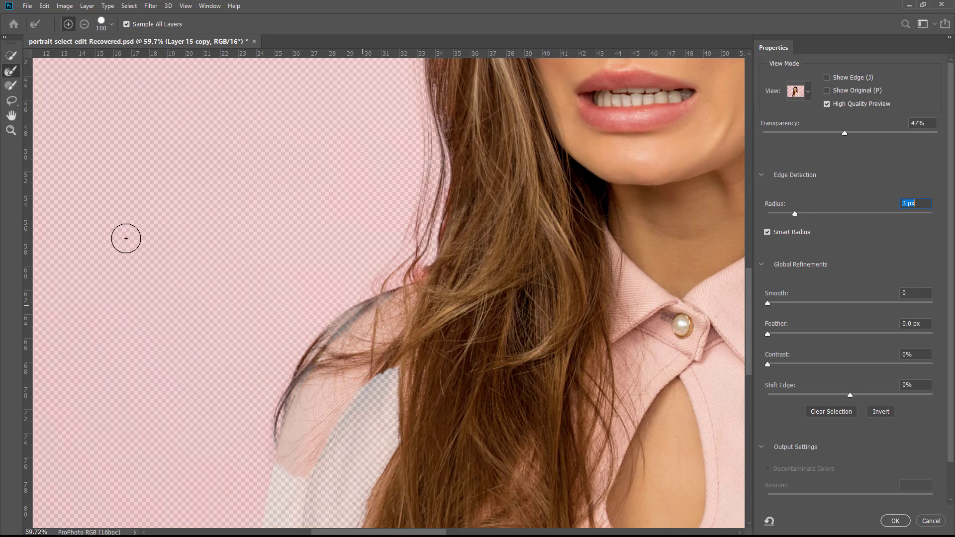
# Step: Subtract the edge refinement from the hair strands over the shoulder, and brush the shoulder's upper outline again in add mode
pyautogui.click(88, 25)
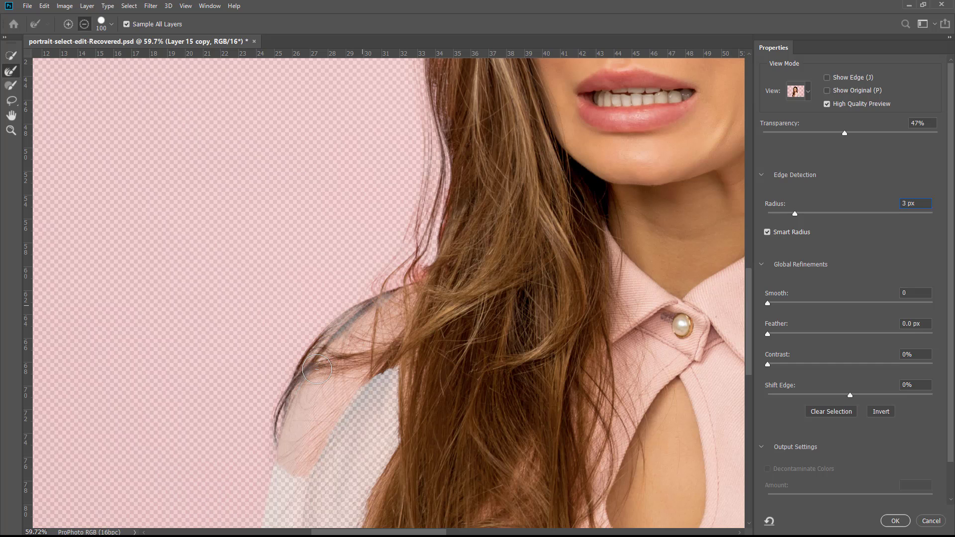
pyautogui.moveTo(317, 369)
pyautogui.mouseDown()
pyautogui.moveTo(335, 335)
pyautogui.moveTo(367, 315)
pyautogui.mouseUp()
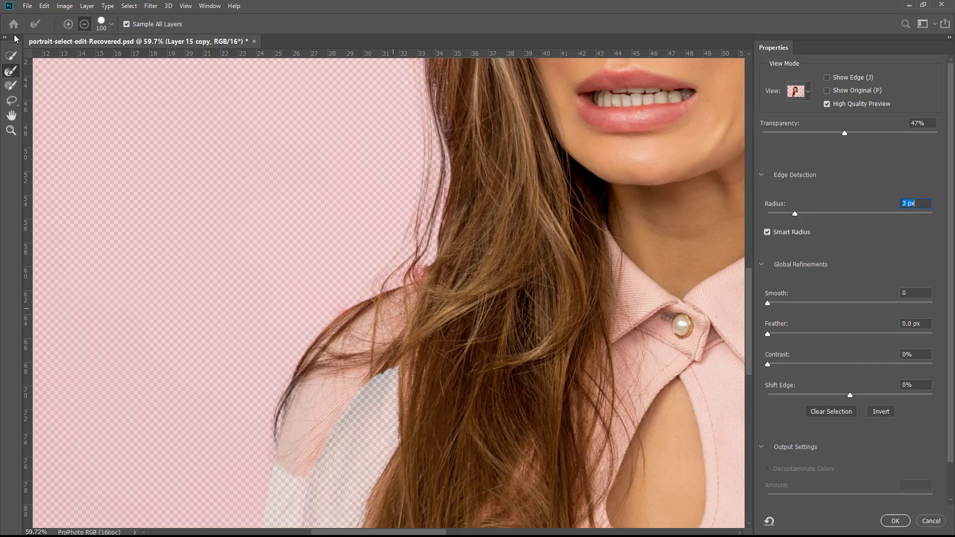
pyautogui.click(67, 26)
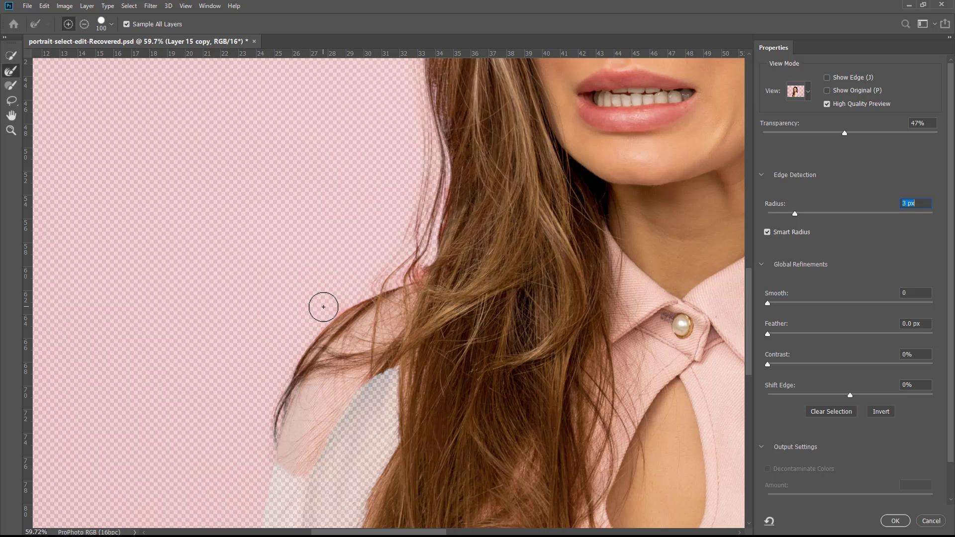
pyautogui.moveTo(343, 297); pyautogui.dragTo(356, 281)
# Step: Lower the Refine Edge Brush hardness and refine the hair outline from beside the eye up towards the crown
pyautogui.click(11, 114)
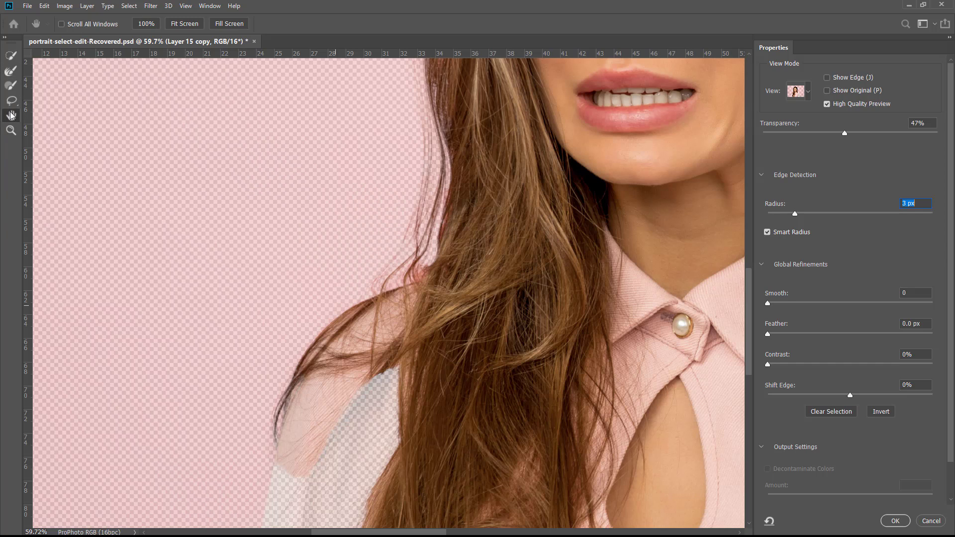
pyautogui.moveTo(499, 94); pyautogui.dragTo(401, 380)
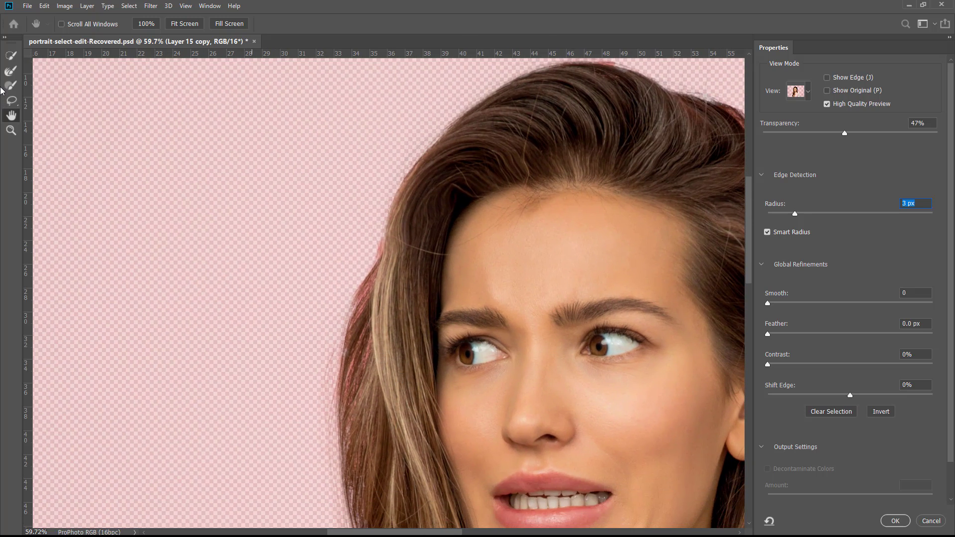
pyautogui.click(11, 70)
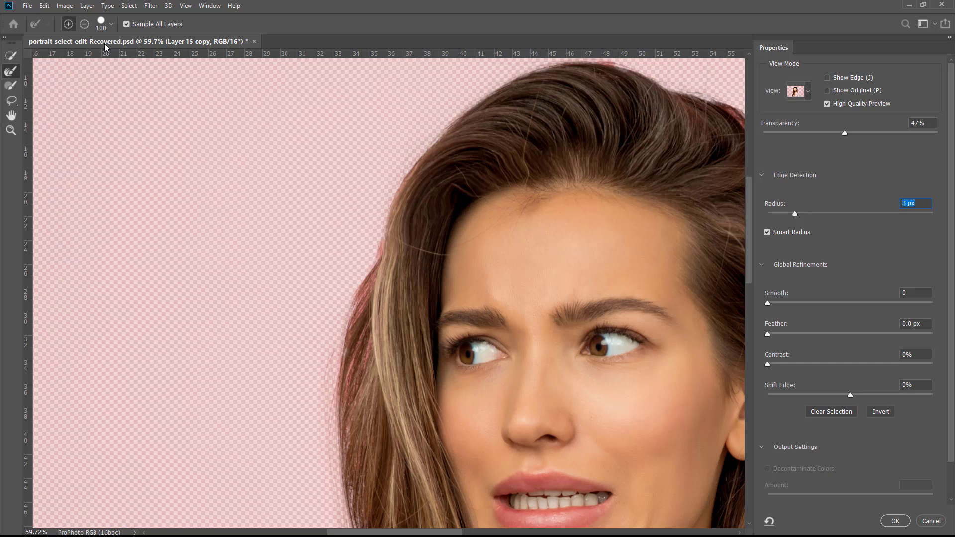
pyautogui.click(111, 25)
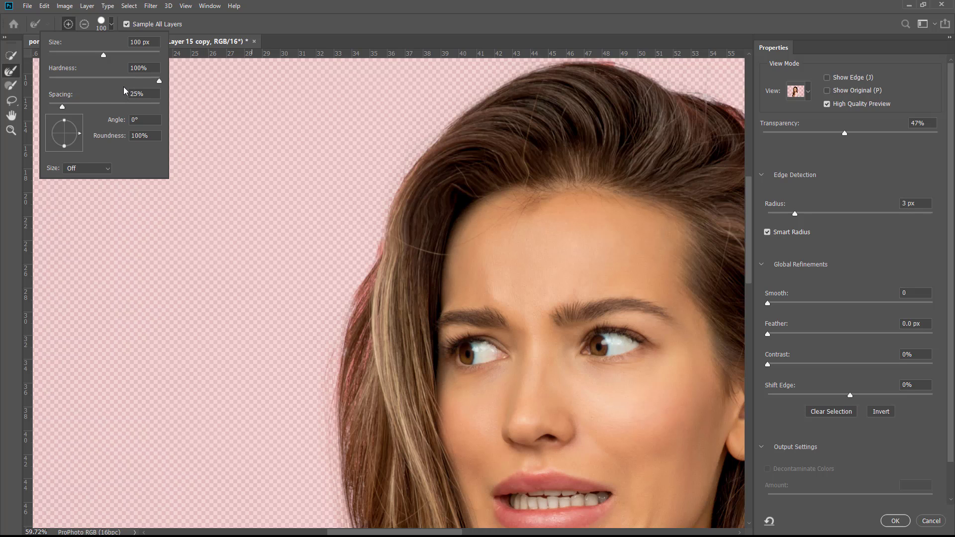
pyautogui.moveTo(121, 79); pyautogui.dragTo(106, 80)
pyautogui.click(312, 31)
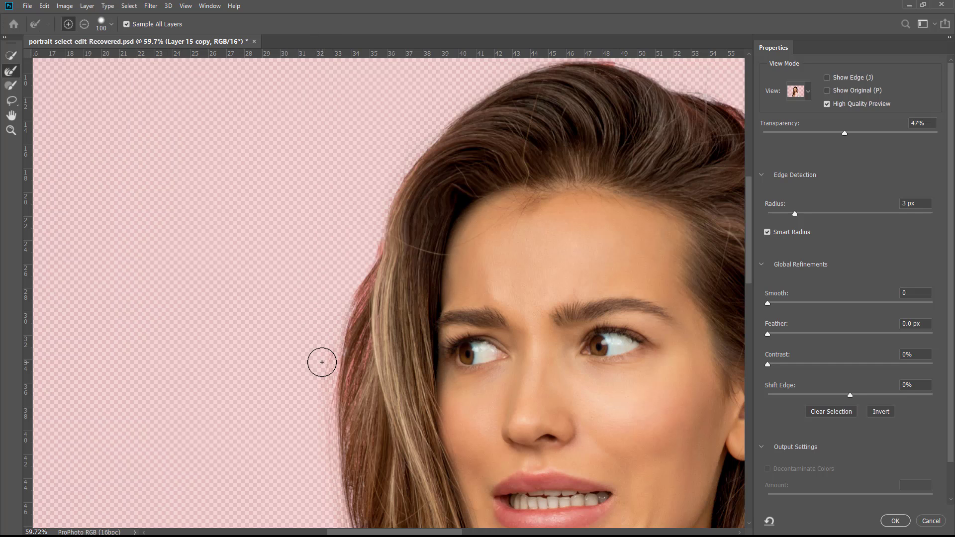
pyautogui.moveTo(330, 354)
pyautogui.mouseDown()
pyautogui.moveTo(378, 246)
pyautogui.moveTo(407, 141)
pyautogui.moveTo(407, 159)
pyautogui.moveTo(423, 127)
pyautogui.moveTo(508, 71)
pyautogui.mouseUp()
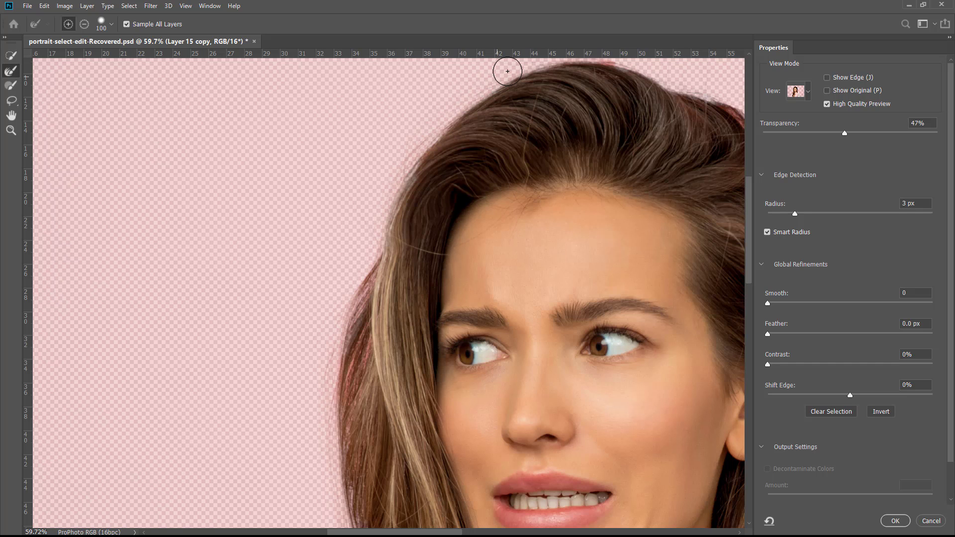
# Step: Refine the hair outline across the top of the head and down the side with the leftover pink patch
pyautogui.click(10, 116)
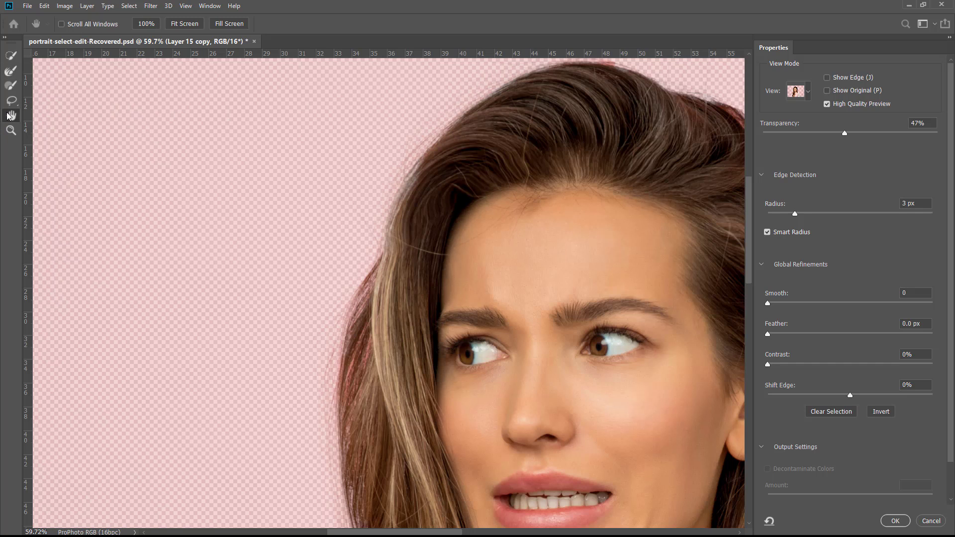
pyautogui.moveTo(468, 80); pyautogui.dragTo(242, 229)
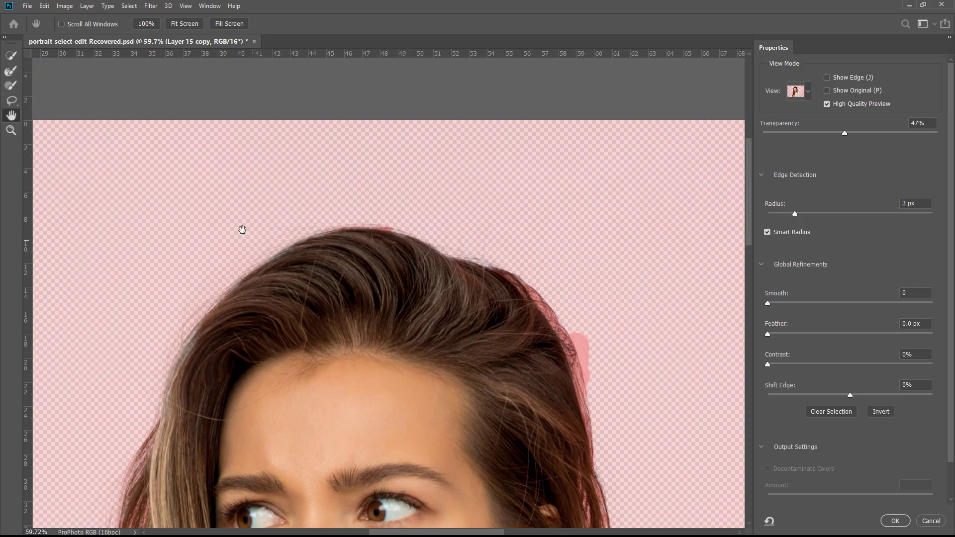
pyautogui.click(11, 70)
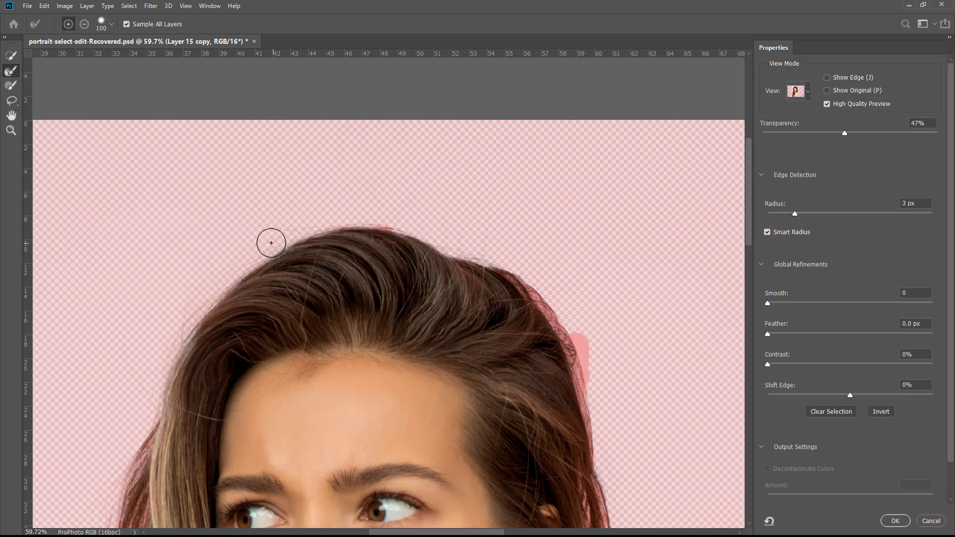
pyautogui.moveTo(304, 222)
pyautogui.mouseDown()
pyautogui.moveTo(404, 222)
pyautogui.moveTo(500, 262)
pyautogui.mouseUp()
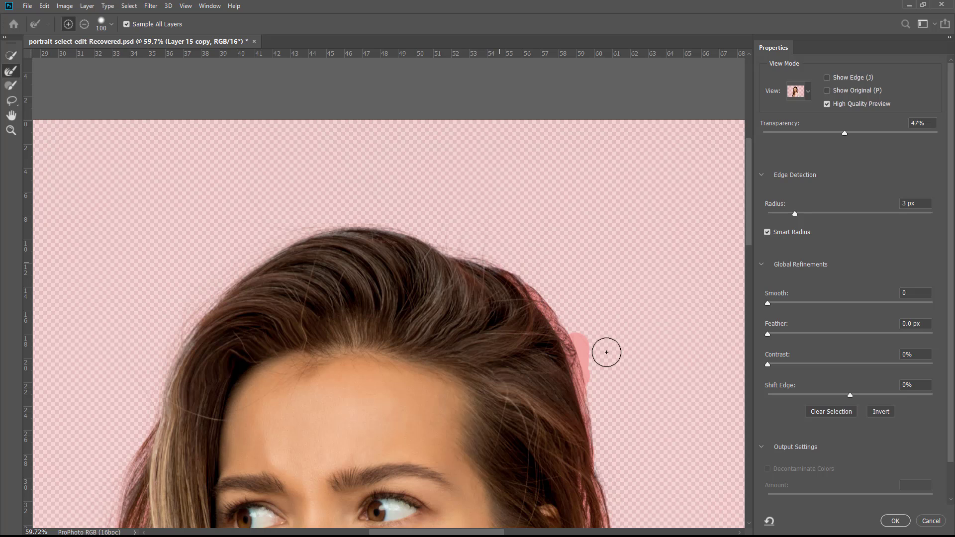
pyautogui.moveTo(607, 352)
pyautogui.mouseDown()
pyautogui.moveTo(597, 358)
pyautogui.moveTo(601, 387)
pyautogui.moveTo(571, 311)
pyautogui.moveTo(595, 431)
pyautogui.moveTo(567, 313)
pyautogui.moveTo(548, 288)
pyautogui.moveTo(501, 260)
pyautogui.moveTo(565, 322)
pyautogui.moveTo(580, 358)
pyautogui.moveTo(621, 403)
pyautogui.mouseUp()
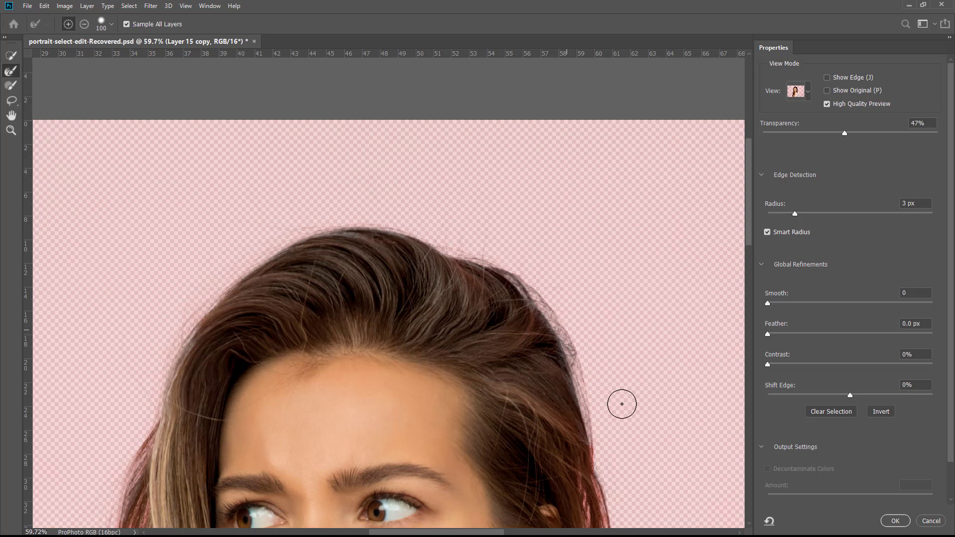
pyautogui.click(13, 122)
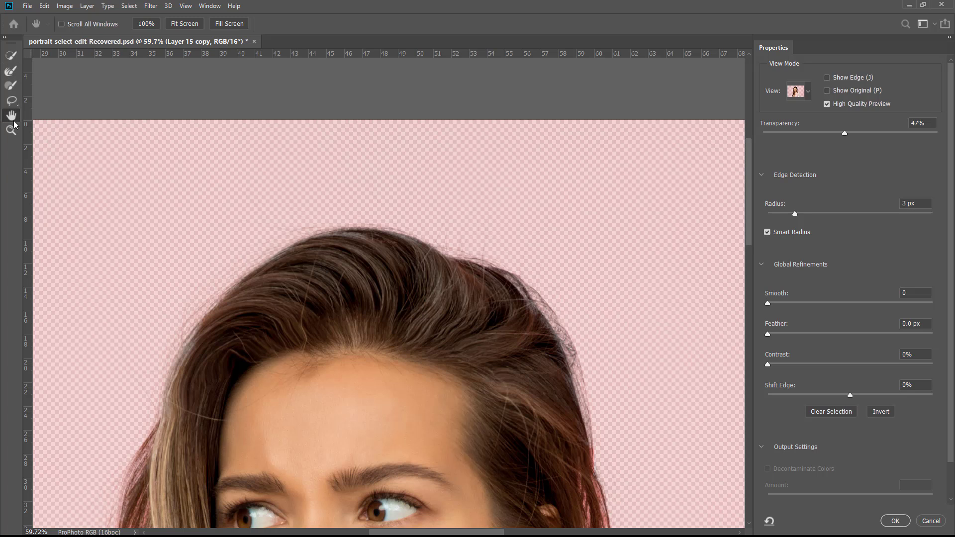
# Step: Refine the hair outline beside the ear with the Refine Edge Brush in add mode, down towards the shoulder
pyautogui.moveTo(650, 410); pyautogui.dragTo(413, 155)
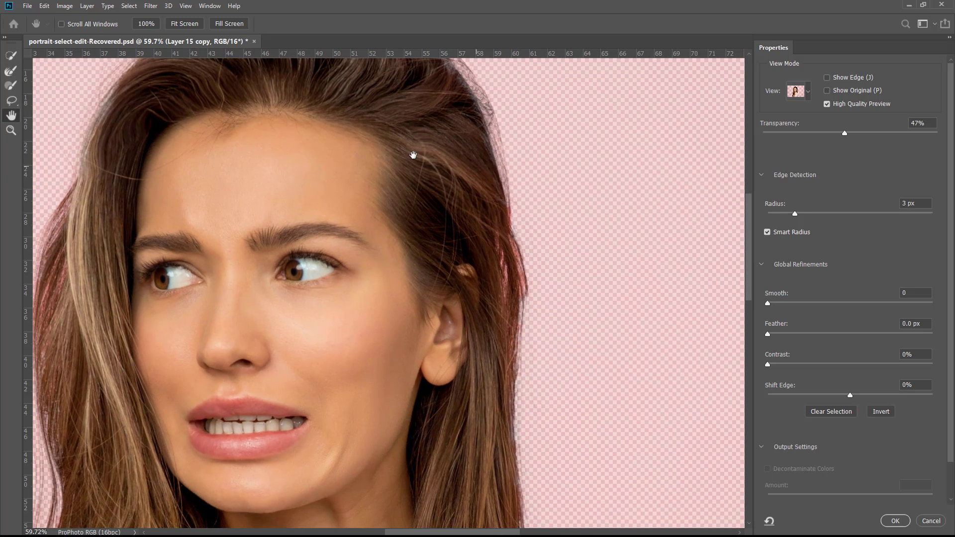
pyautogui.click(9, 73)
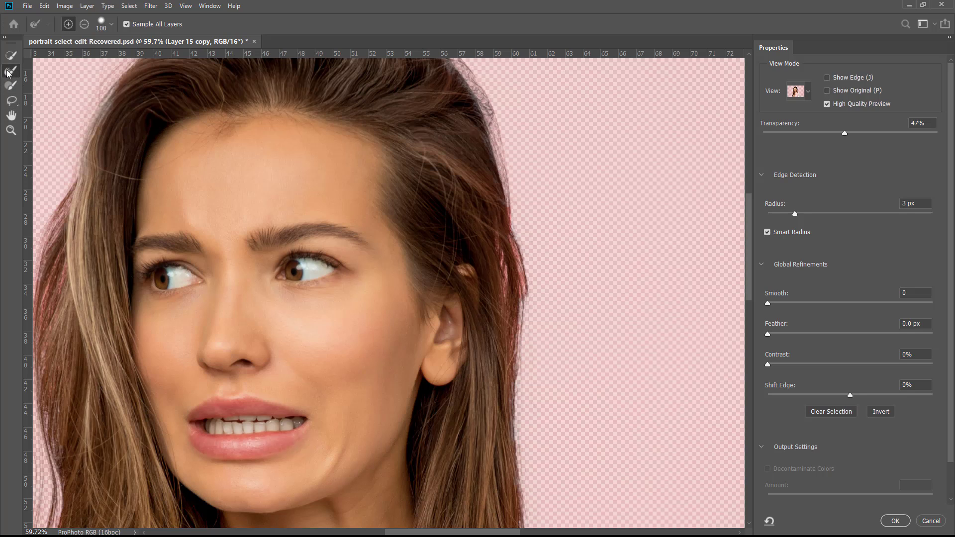
pyautogui.moveTo(518, 202)
pyautogui.mouseDown()
pyautogui.moveTo(534, 327)
pyautogui.moveTo(518, 251)
pyautogui.moveTo(517, 287)
pyautogui.moveTo(518, 241)
pyautogui.moveTo(531, 341)
pyautogui.moveTo(533, 313)
pyautogui.moveTo(520, 371)
pyautogui.moveTo(524, 477)
pyautogui.moveTo(527, 469)
pyautogui.mouseUp()
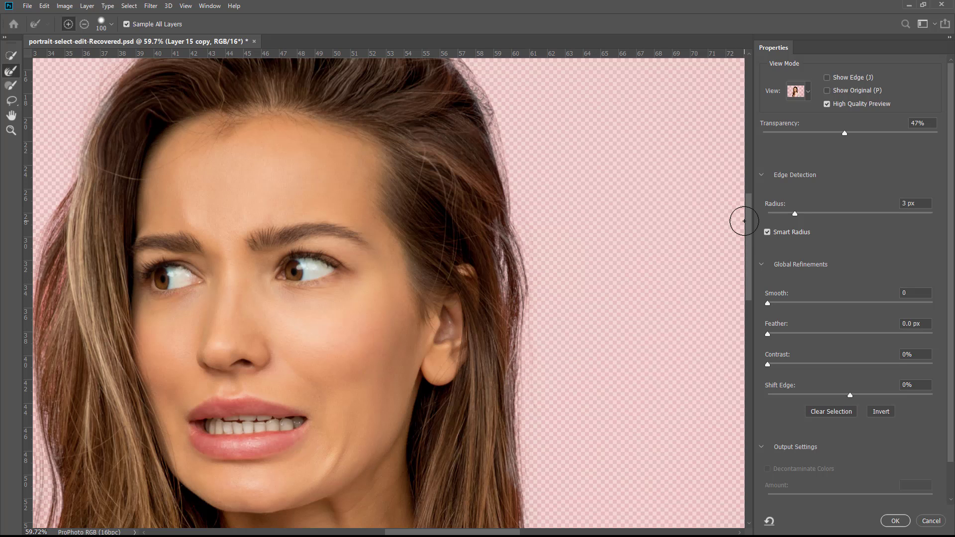
pyautogui.moveTo(746, 225); pyautogui.dragTo(747, 280)
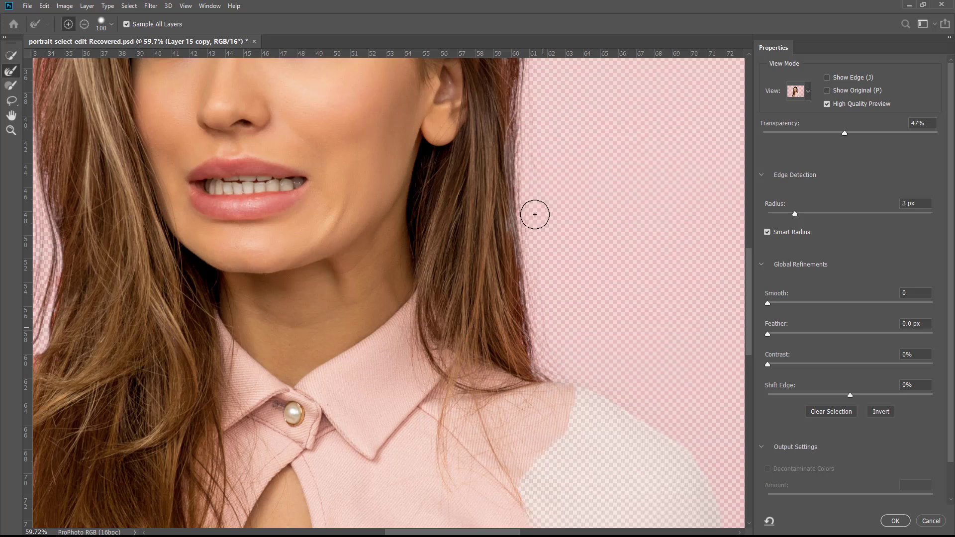
# Step: Switch the preview to Black & White and examine the mask edges around the hair on both sides and the crown
pyautogui.click(809, 92)
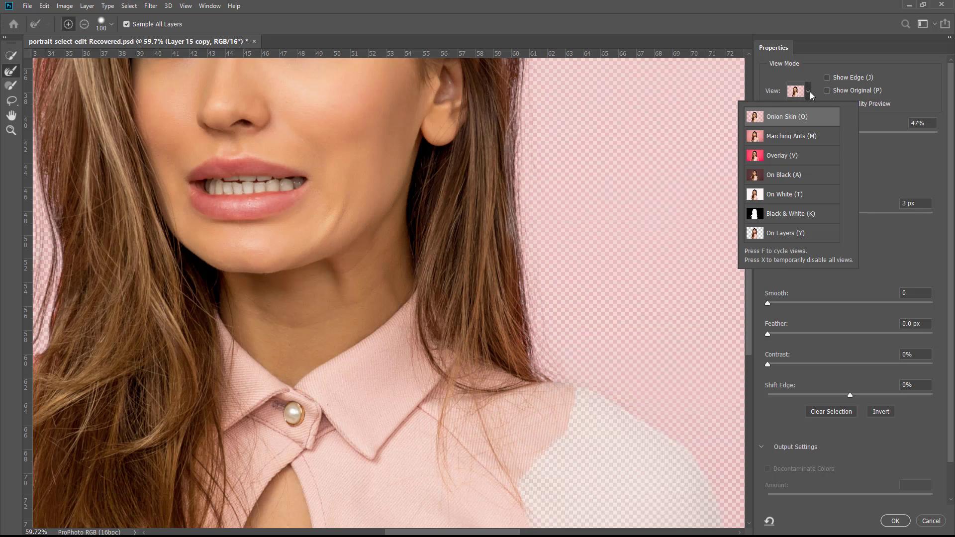
pyautogui.click(781, 219)
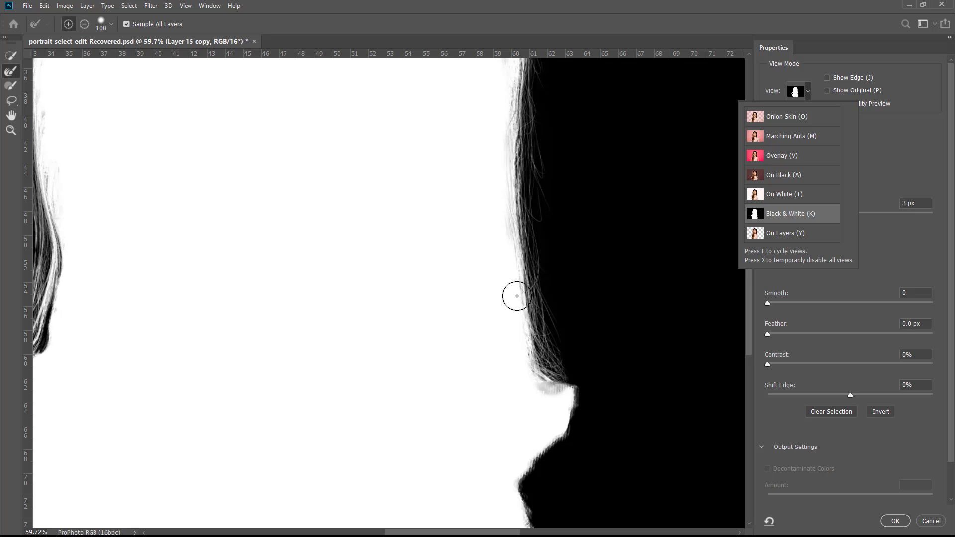
pyautogui.click(12, 116)
pyautogui.moveTo(179, 132); pyautogui.dragTo(473, 214)
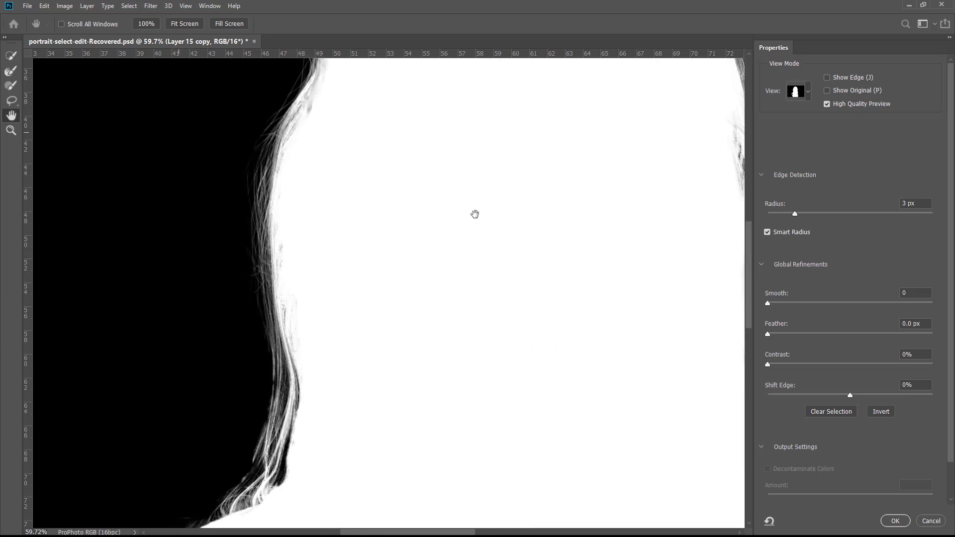
pyautogui.moveTo(631, 245); pyautogui.dragTo(530, 370)
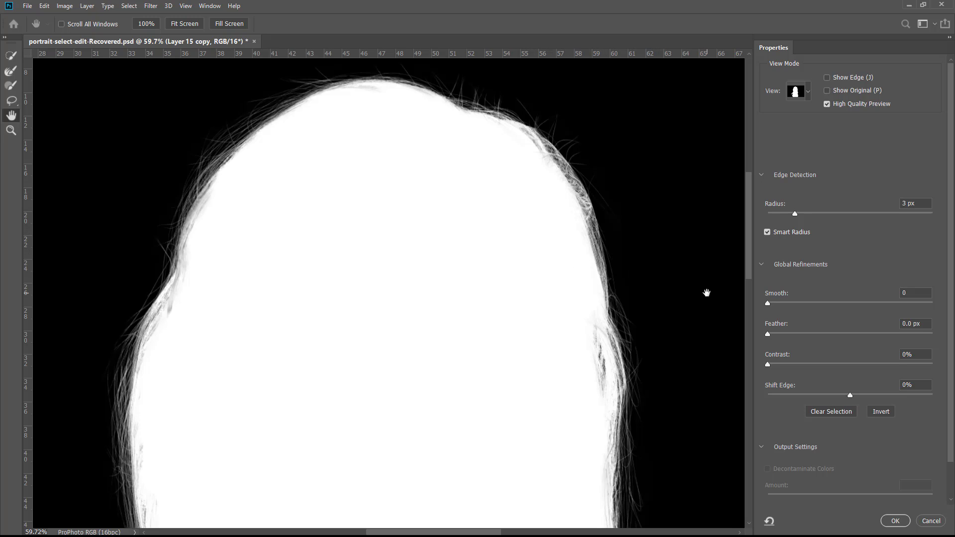
# Step: Set the global refinements to Feather 0.8 px, Contrast 7% and Shift Edge -3%, keeping Smooth at 0
pyautogui.click(777, 305)
pyautogui.click(780, 303)
pyautogui.moveTo(769, 332); pyautogui.dragTo(771, 333)
pyautogui.moveTo(769, 364); pyautogui.dragTo(778, 364)
pyautogui.moveTo(850, 398); pyautogui.dragTo(848, 398)
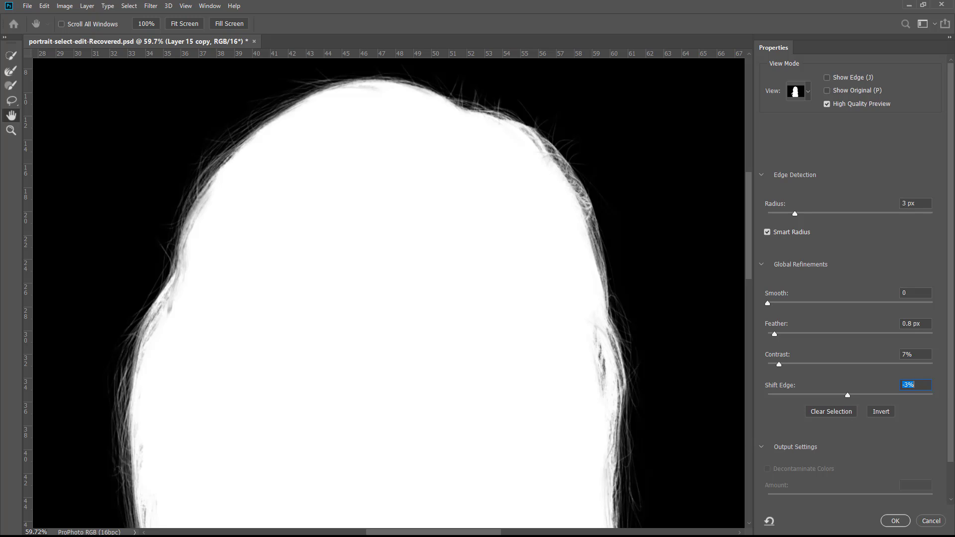
# Step: Output the refined selection to a Layer Mask and view the whole cutout
pyautogui.scroll(-2, 950, 378)
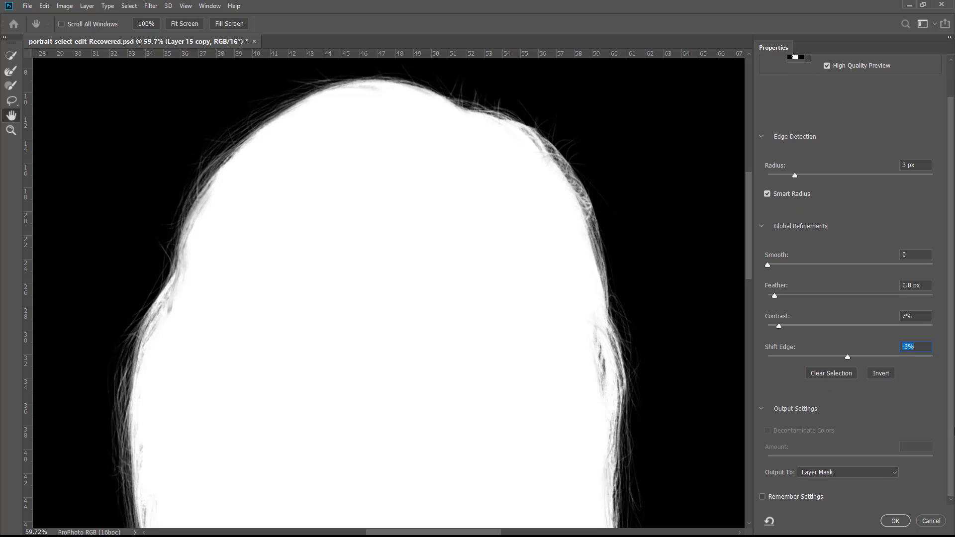
pyautogui.click(882, 475)
pyautogui.click(883, 476)
pyautogui.click(890, 520)
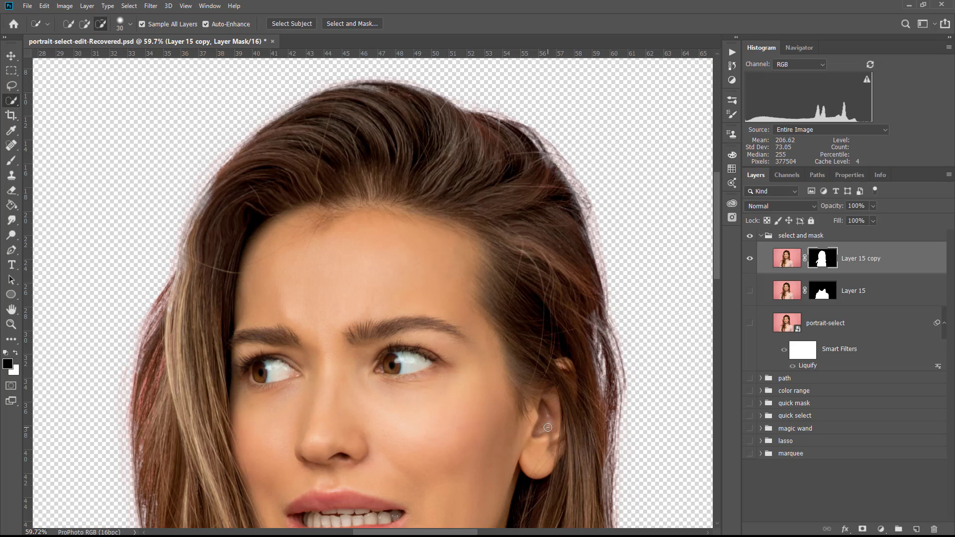
pyautogui.hotkey('ctrl', '0')
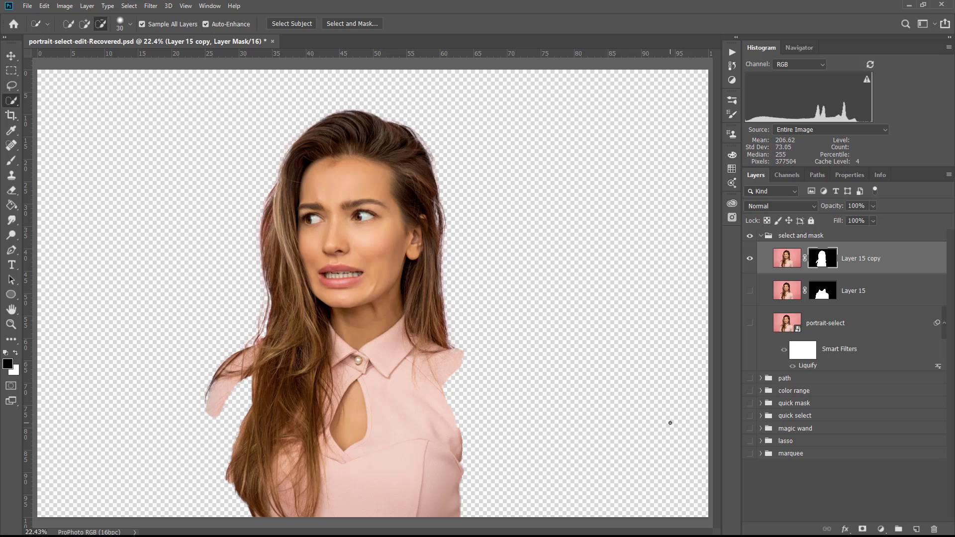
# Step: Show Layer 15 beneath the hair cutout and toggle both layers' visibility to compare what each contributes
pyautogui.click(750, 291)
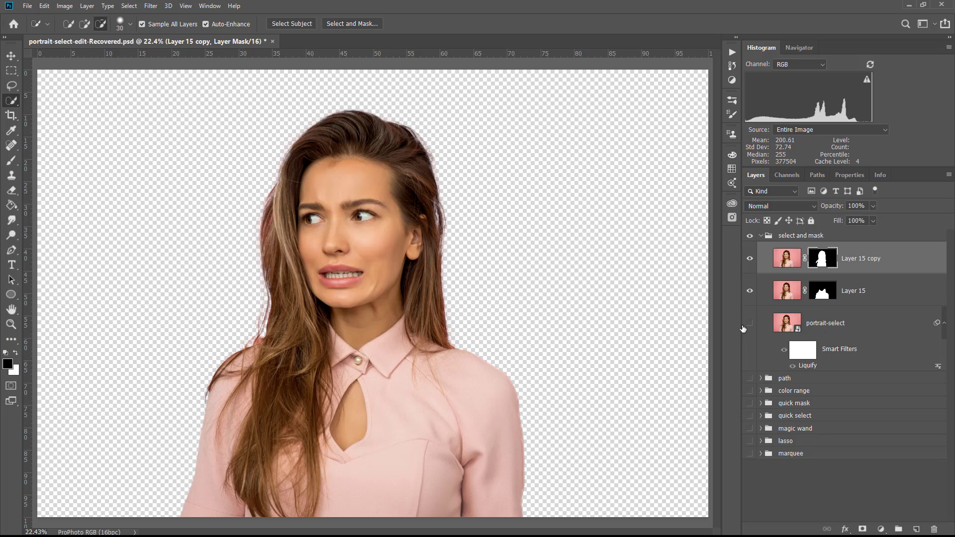
pyautogui.click(749, 260)
pyautogui.click(750, 258)
pyautogui.click(750, 292)
pyautogui.click(751, 292)
# Step: Paint black on Layer 15's mask with a 150 px brush to hide the pink patch between the hair and shoulder
pyautogui.click(820, 293)
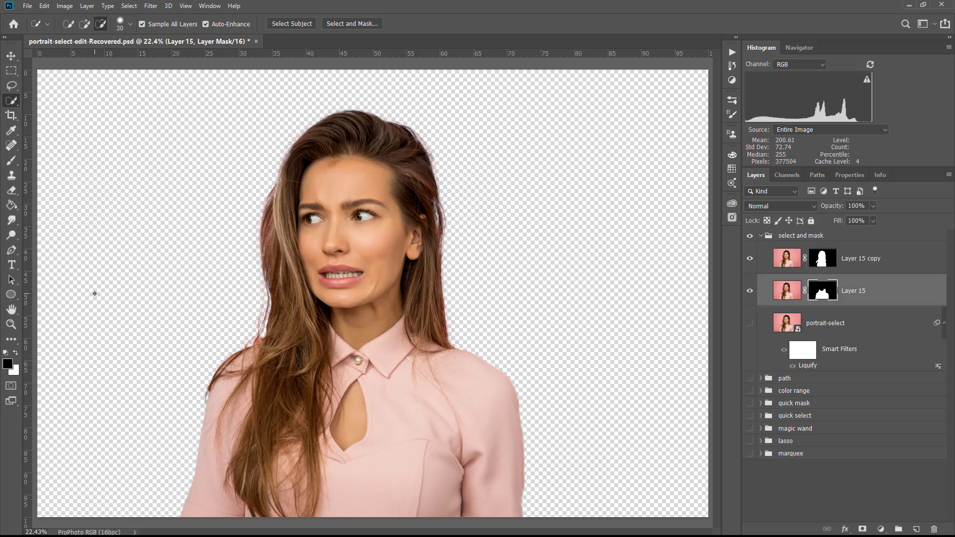
pyautogui.click(11, 324)
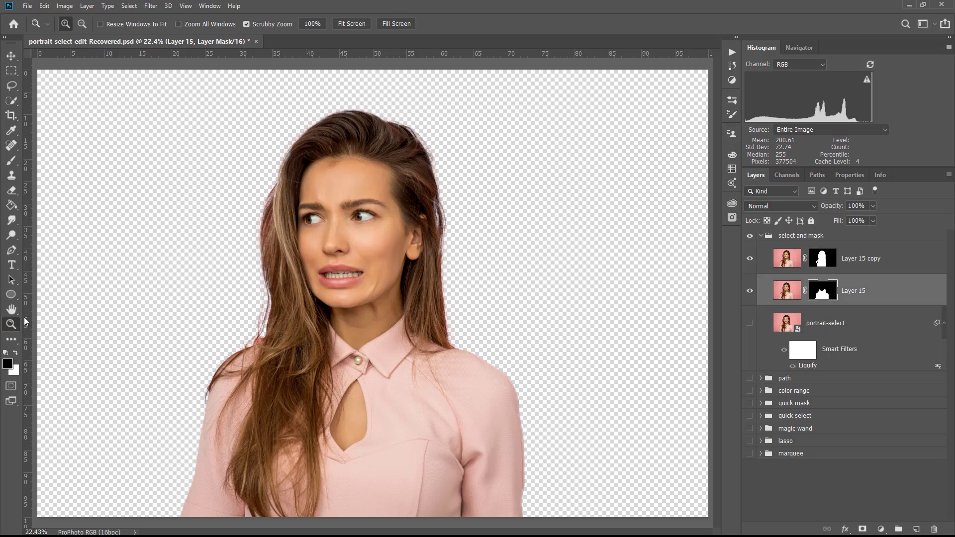
pyautogui.moveTo(267, 341); pyautogui.dragTo(348, 332)
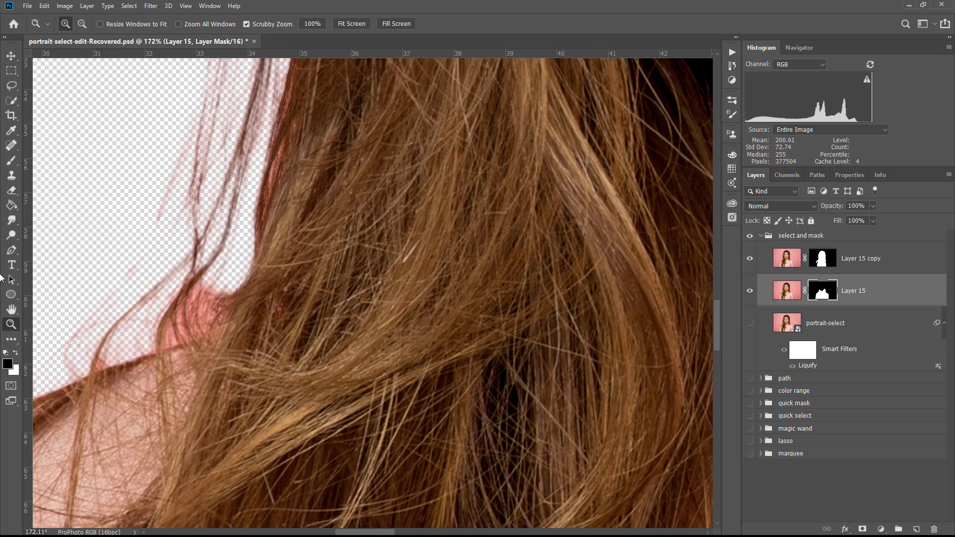
pyautogui.click(11, 160)
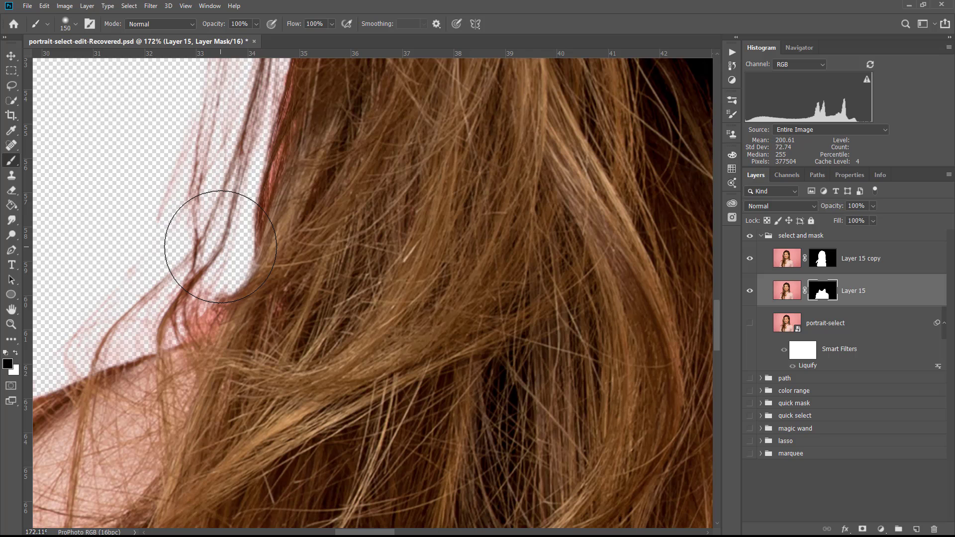
pyautogui.hotkey('ctrl', '0')
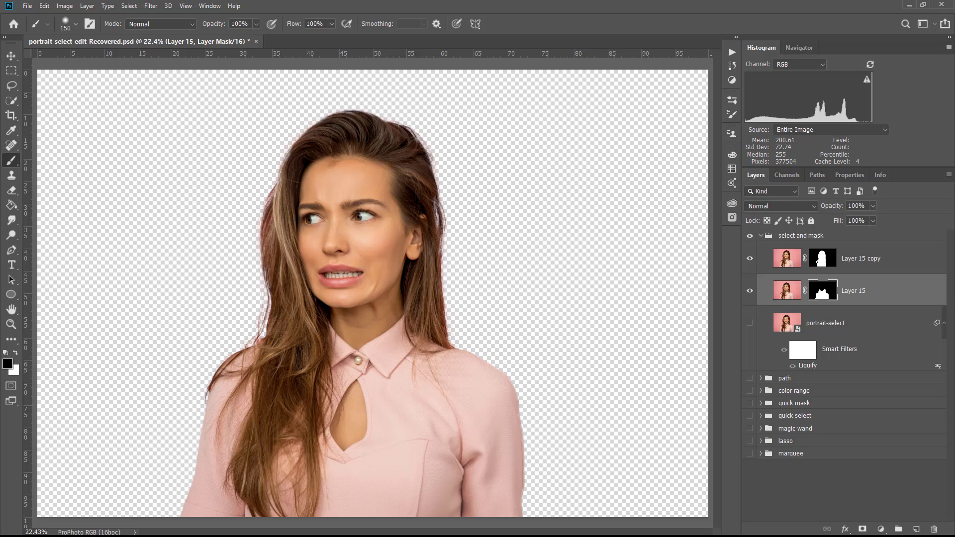
# Step: Add a black (000000) Solid Color fill layer directly above the portrait-select layer
pyautogui.click(889, 325)
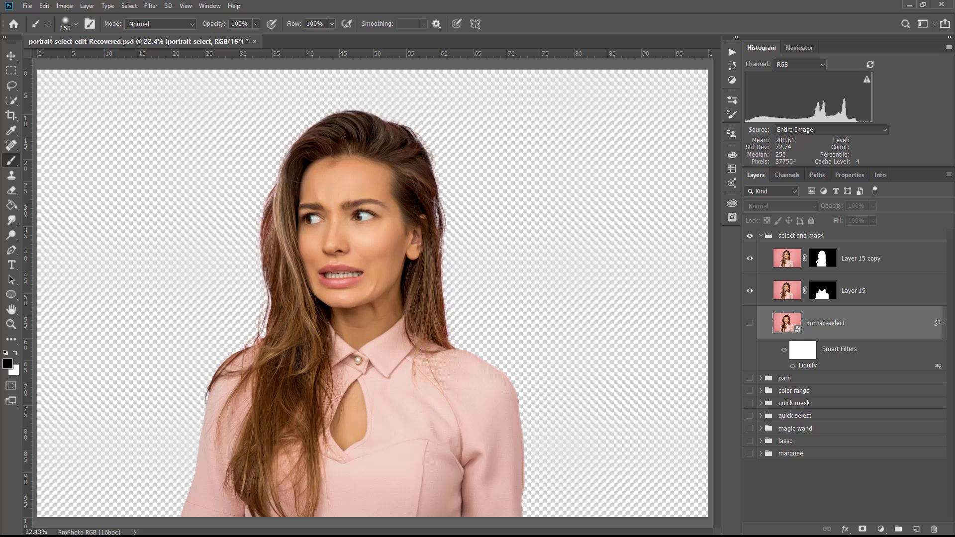
pyautogui.click(882, 529)
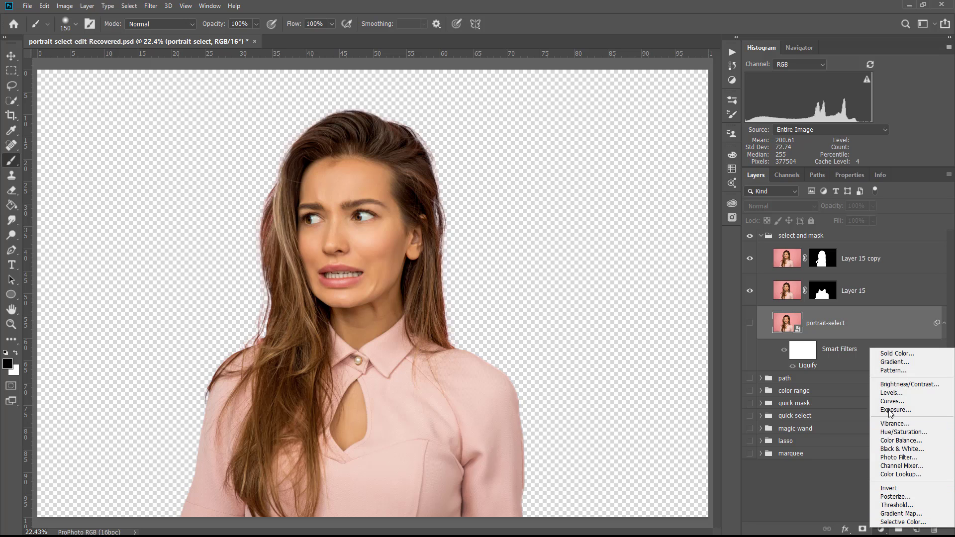
pyautogui.click(897, 354)
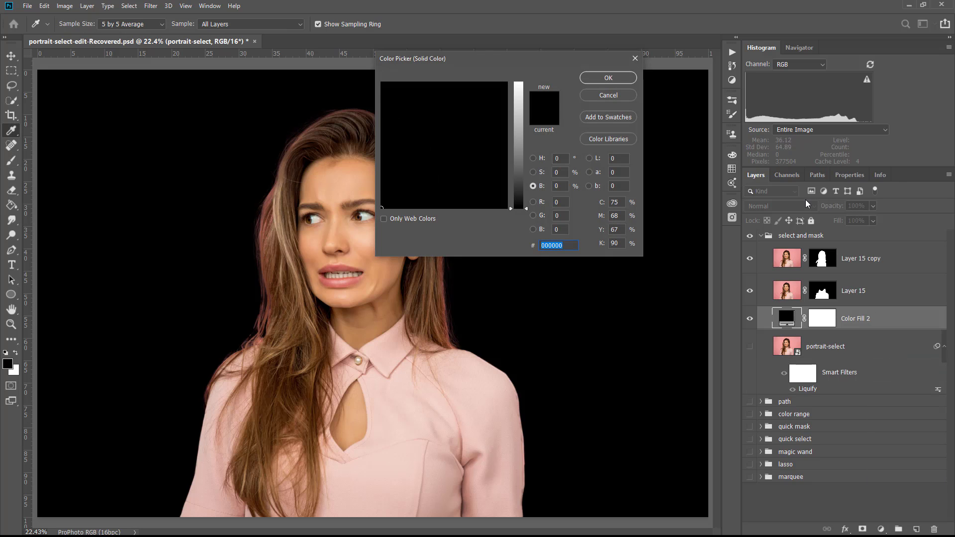
pyautogui.click(608, 77)
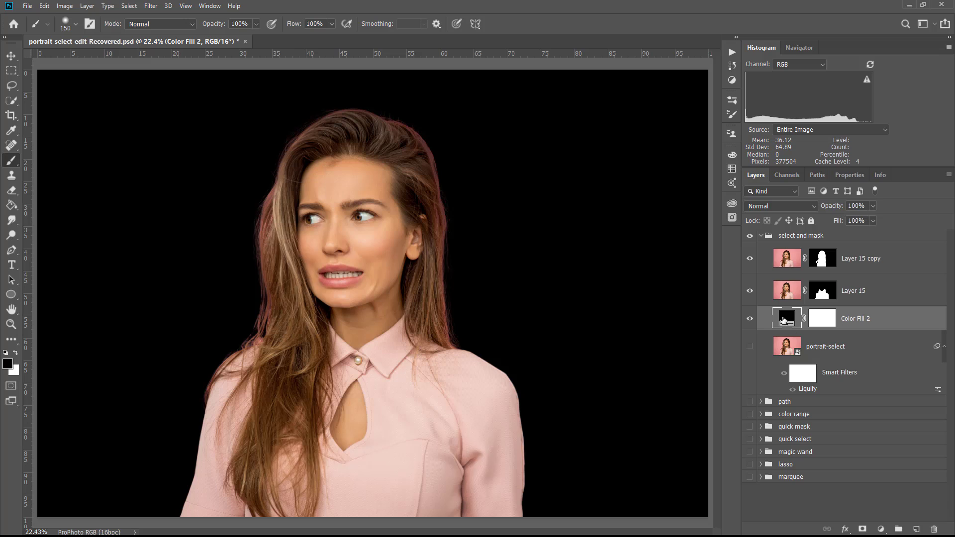
# Step: Recolor the fill layer with the pale pink d5c5b6 sampled from the blouse, hiding the fill while sampling and showing it again
pyautogui.click(750, 319)
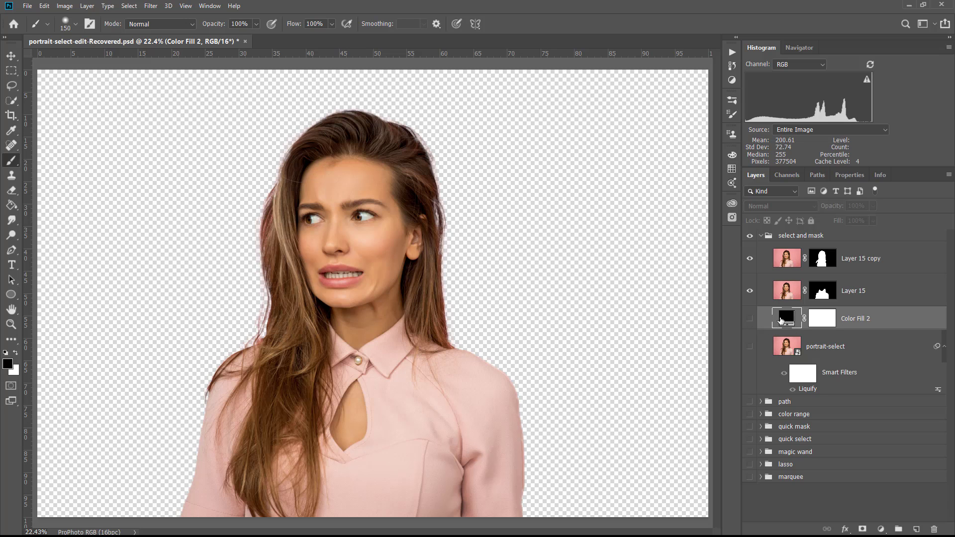
pyautogui.doubleClick(782, 321)
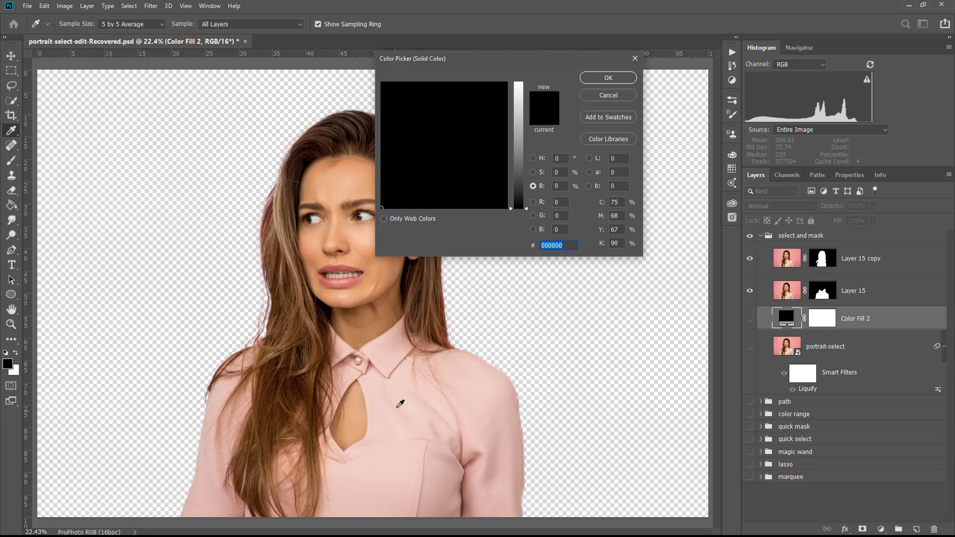
pyautogui.click(396, 404)
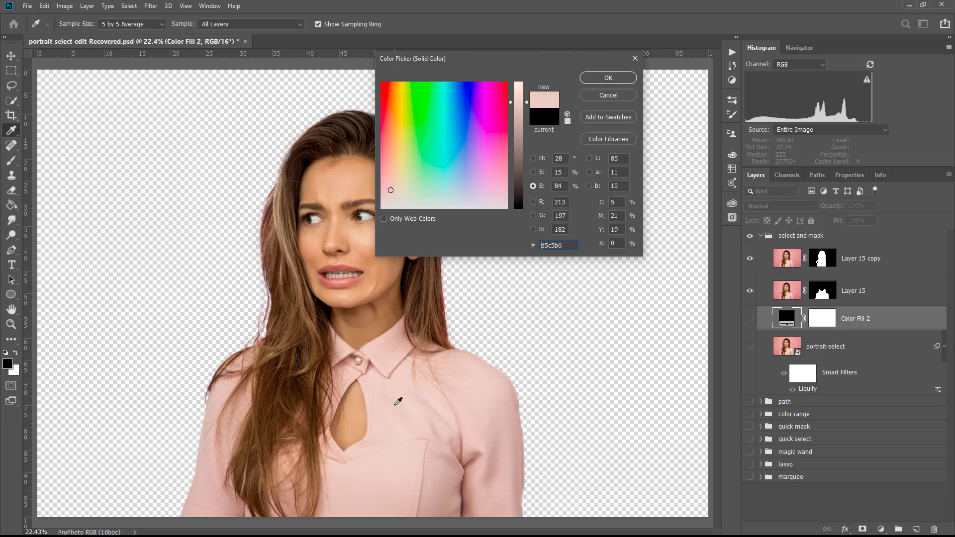
pyautogui.click(606, 80)
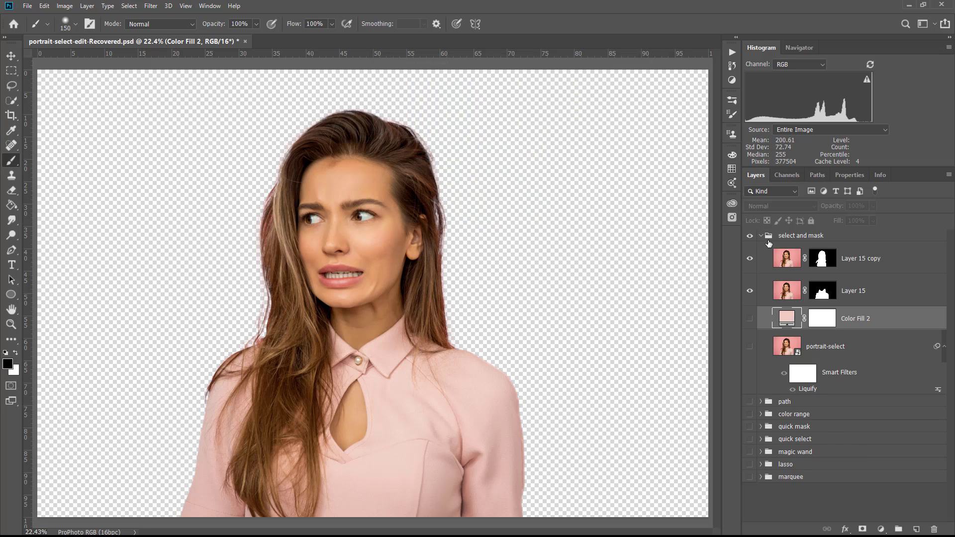
pyautogui.click(749, 320)
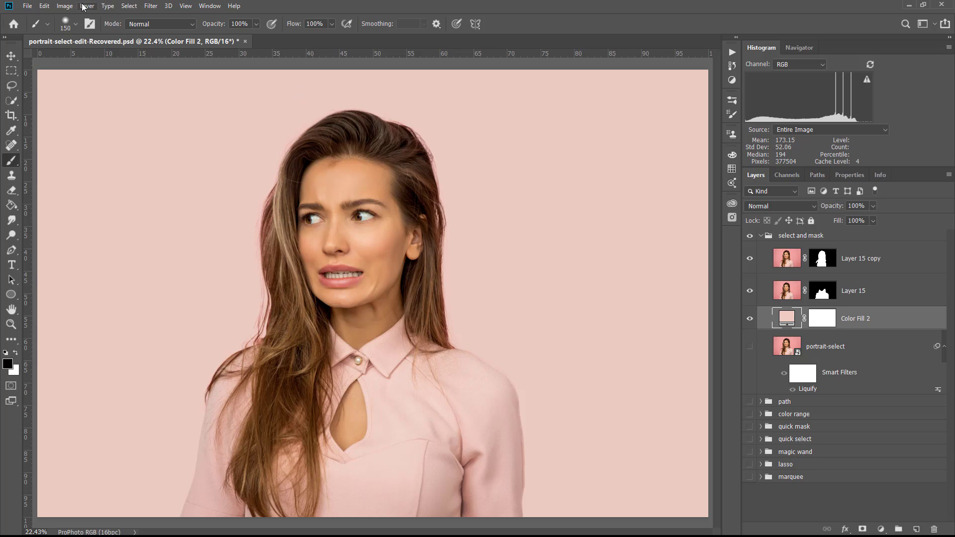
# Step: Add an Invert adjustment layer directly above the pink color fill
pyautogui.click(729, 81)
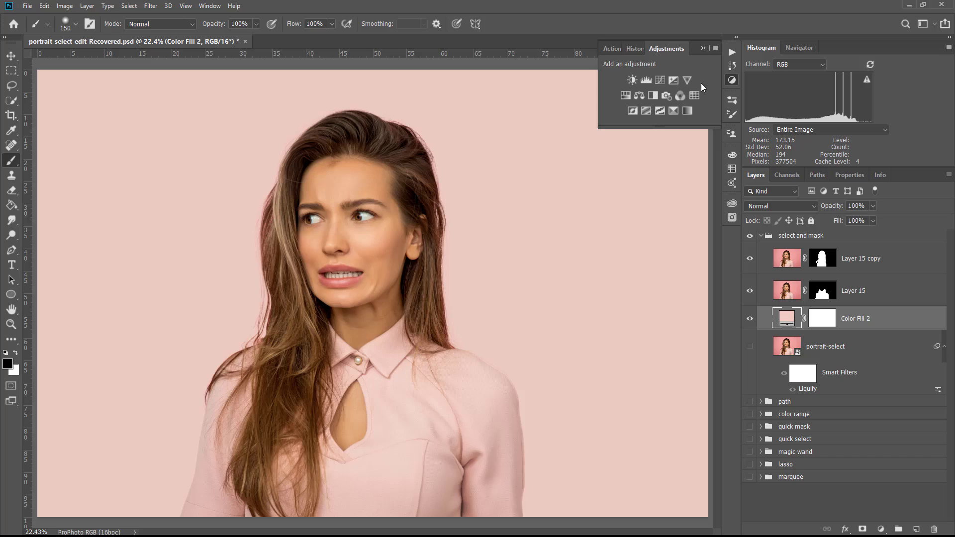
pyautogui.click(627, 110)
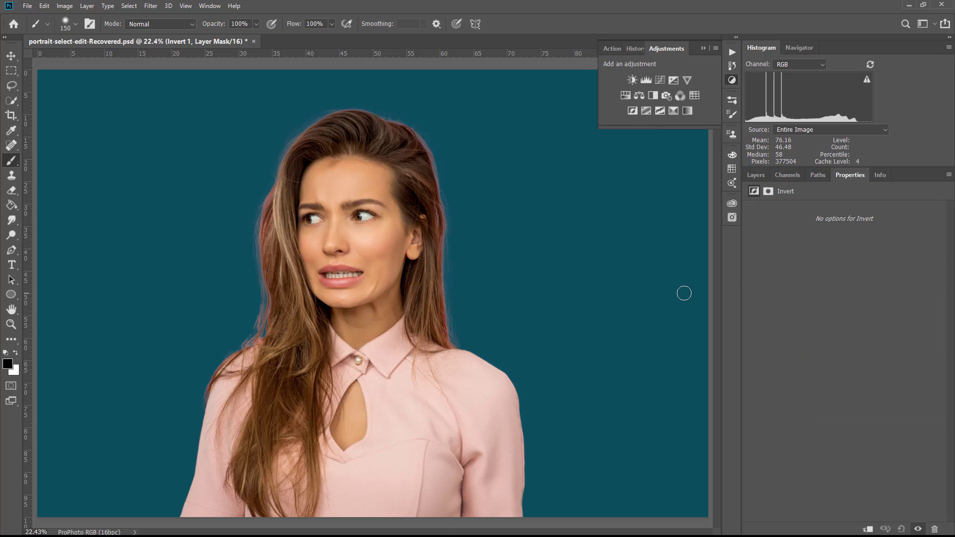
pyautogui.click(809, 307)
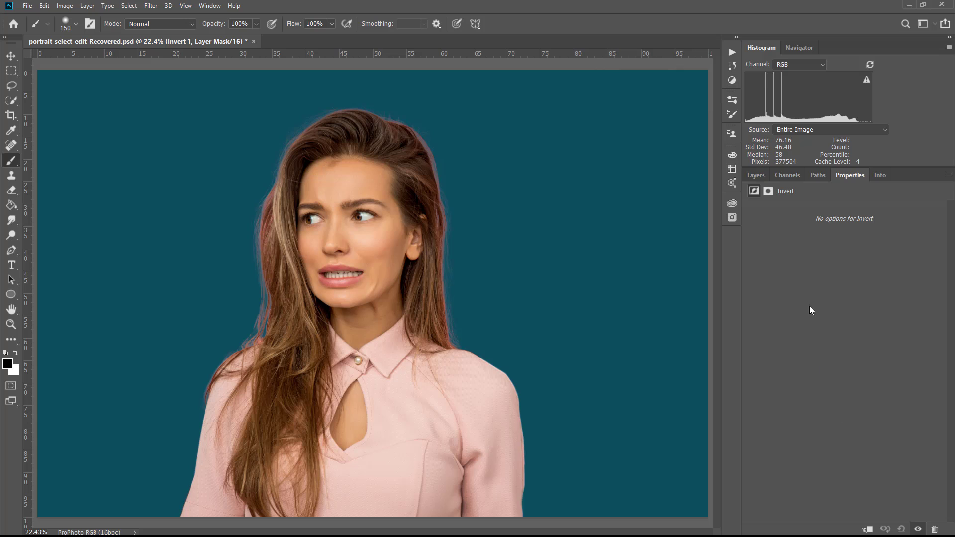
pyautogui.click(766, 177)
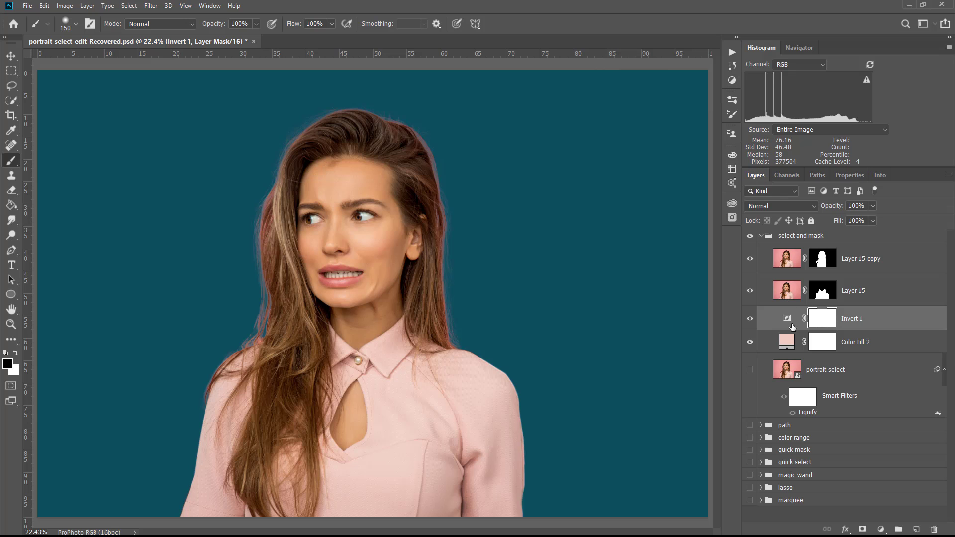
# Step: Darken the color fill beneath the Invert adjustment to 655d56
pyautogui.doubleClick(787, 341)
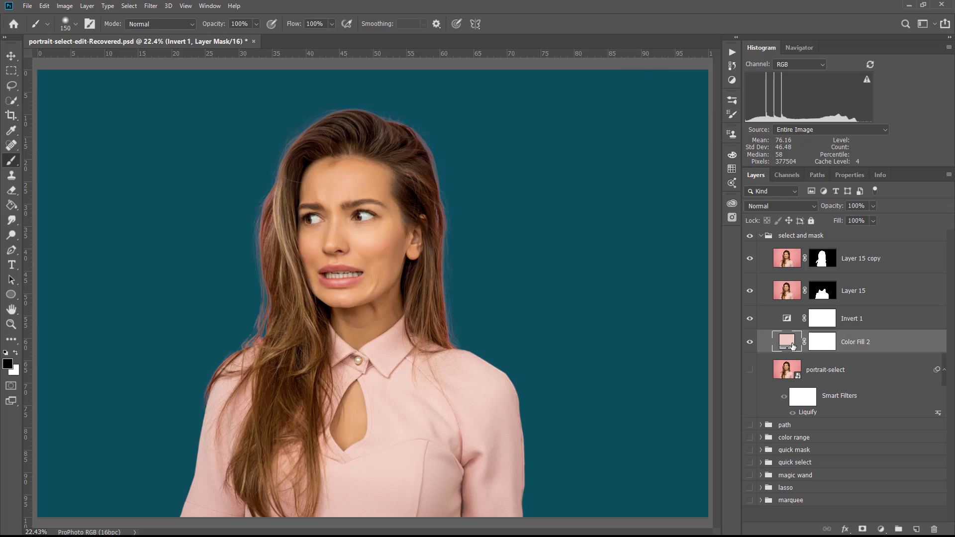
pyautogui.moveTo(522, 114); pyautogui.dragTo(517, 158)
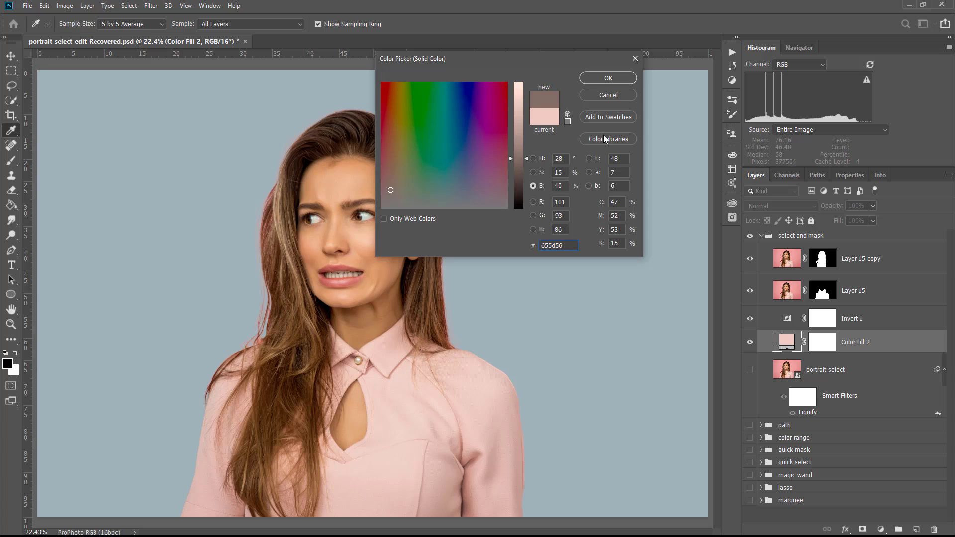
pyautogui.click(609, 79)
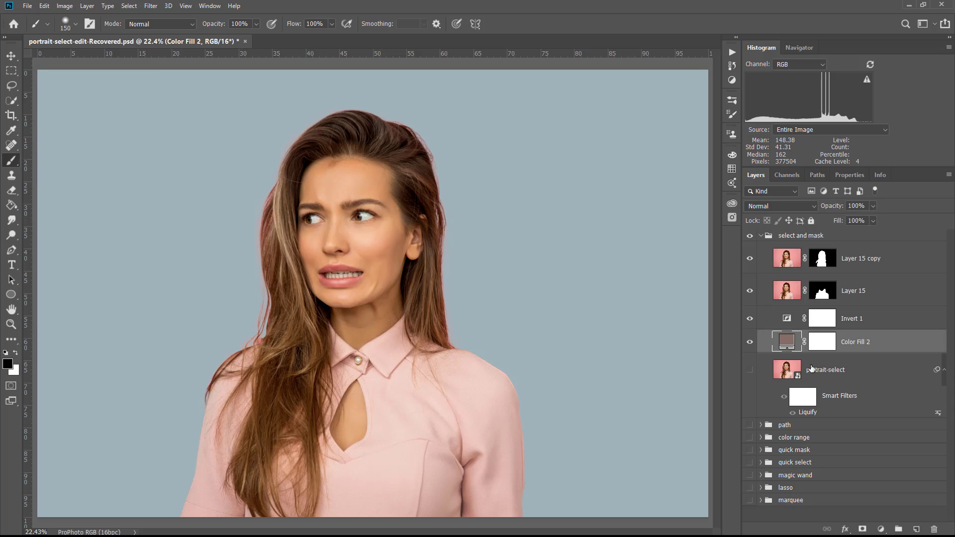
# Step: Hide Layer 15 and Layer 15 copy to view the background alone, and show both layers again
pyautogui.click(750, 291)
pyautogui.click(750, 258)
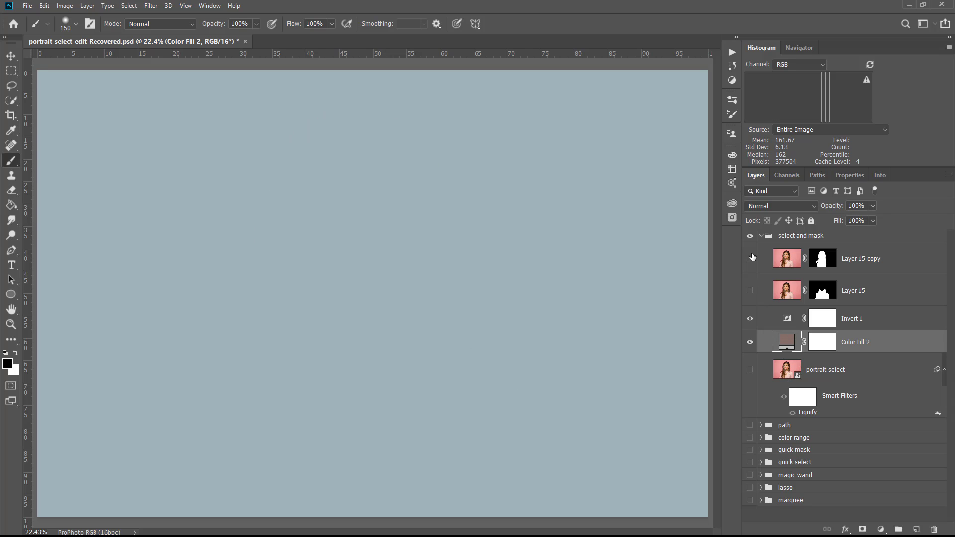
pyautogui.moveTo(752, 259); pyautogui.dragTo(762, 283)
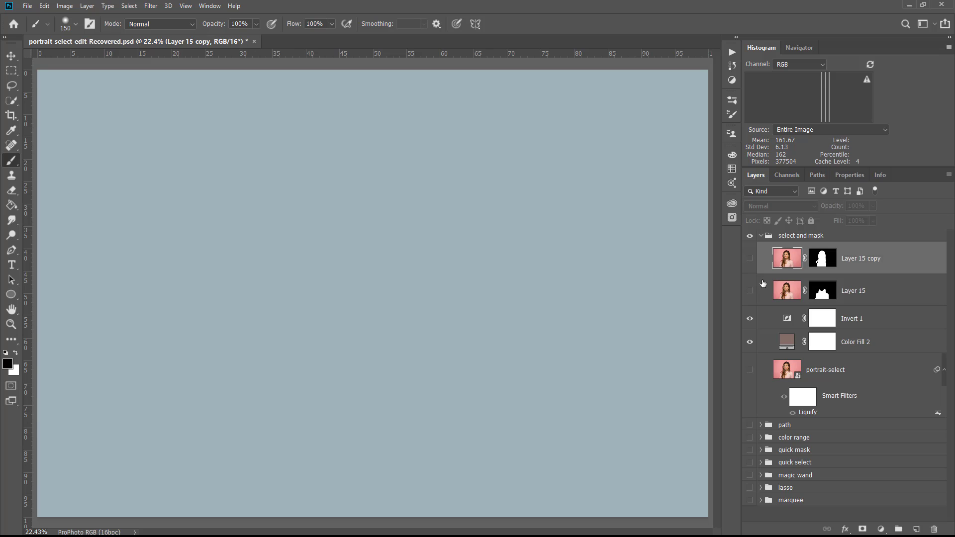
pyautogui.click(750, 258)
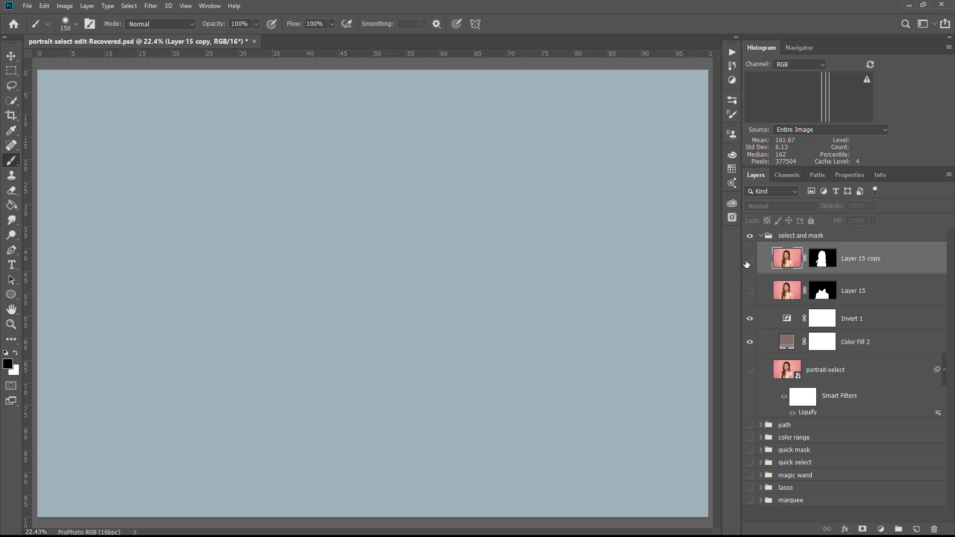
pyautogui.click(751, 291)
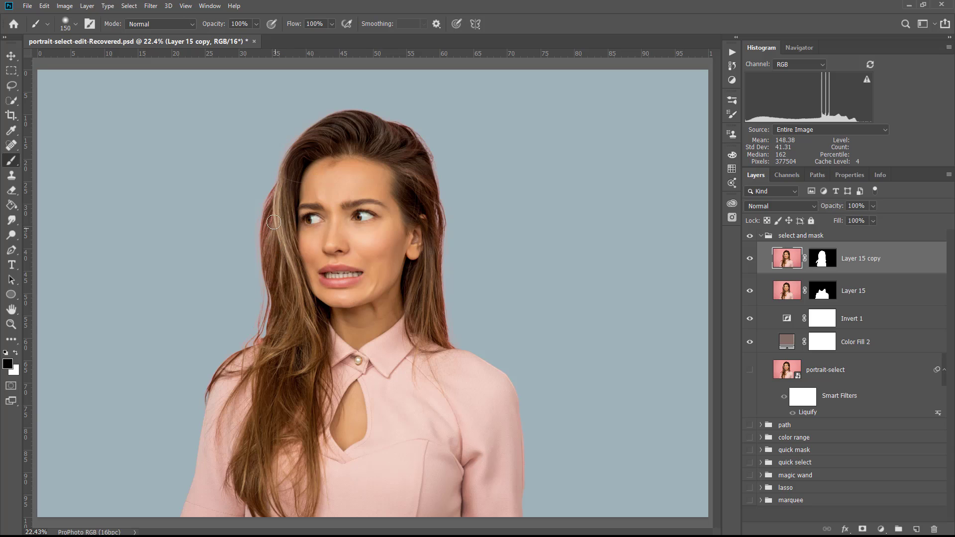
# Step: Add an empty layer above Layer 15 copy and clip it to that hair layer
pyautogui.click(11, 324)
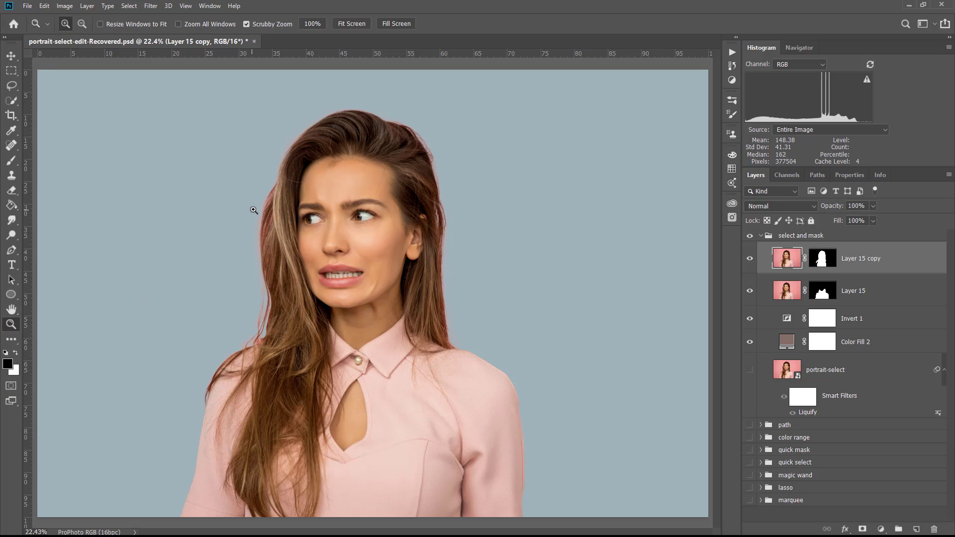
pyautogui.moveTo(262, 207); pyautogui.dragTo(302, 232)
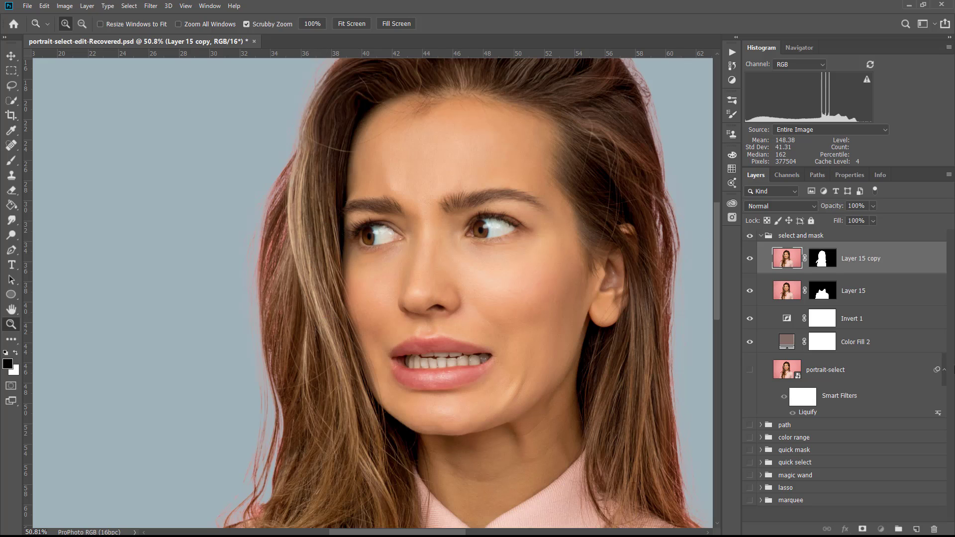
pyautogui.click(916, 530)
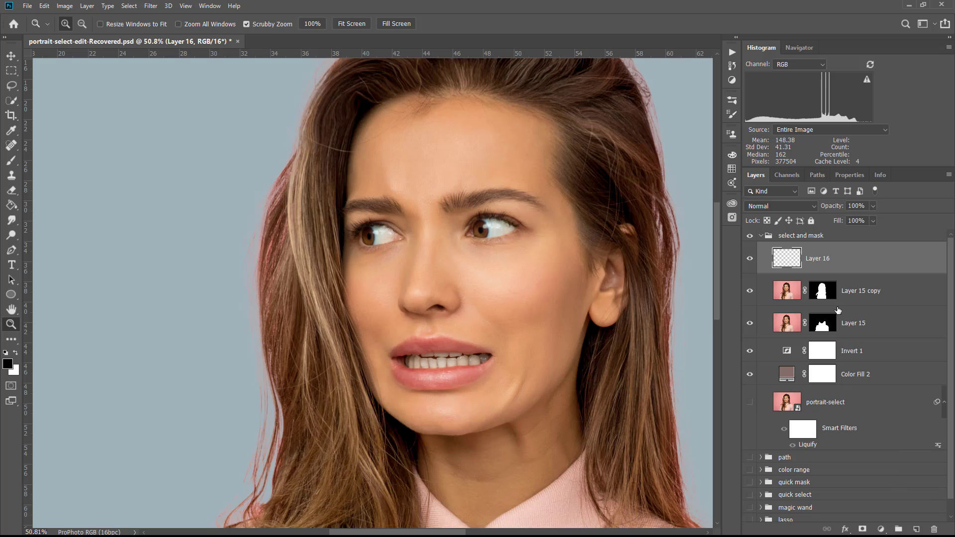
pyautogui.moveTo(820, 265); pyautogui.dragTo(822, 272)
pyautogui.keyDown('alt'); pyautogui.click(821, 272); pyautogui.keyUp('alt')
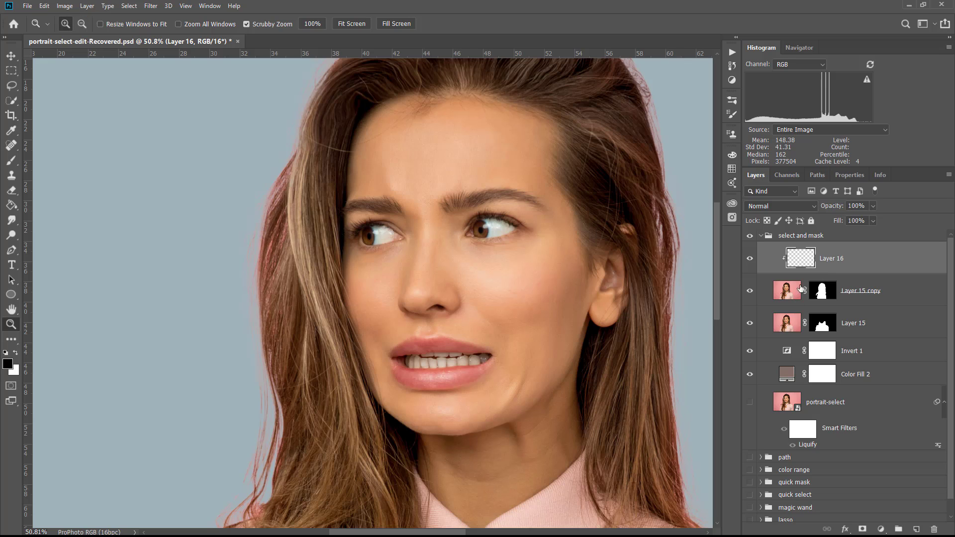
# Step: Paint over the pink fringe along the left edge of the hair with a Hue-mode brush and a brown sampled from the hair
pyautogui.click(12, 160)
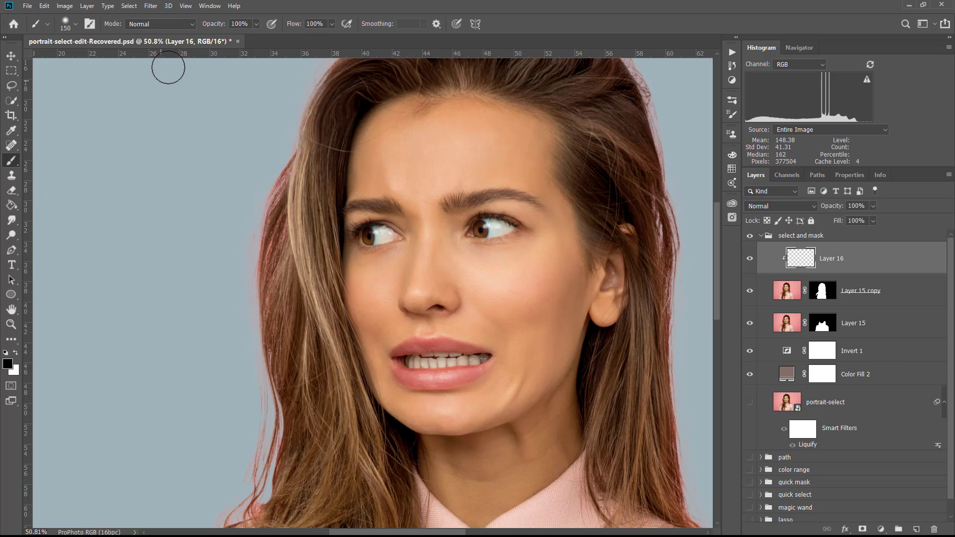
pyautogui.click(141, 25)
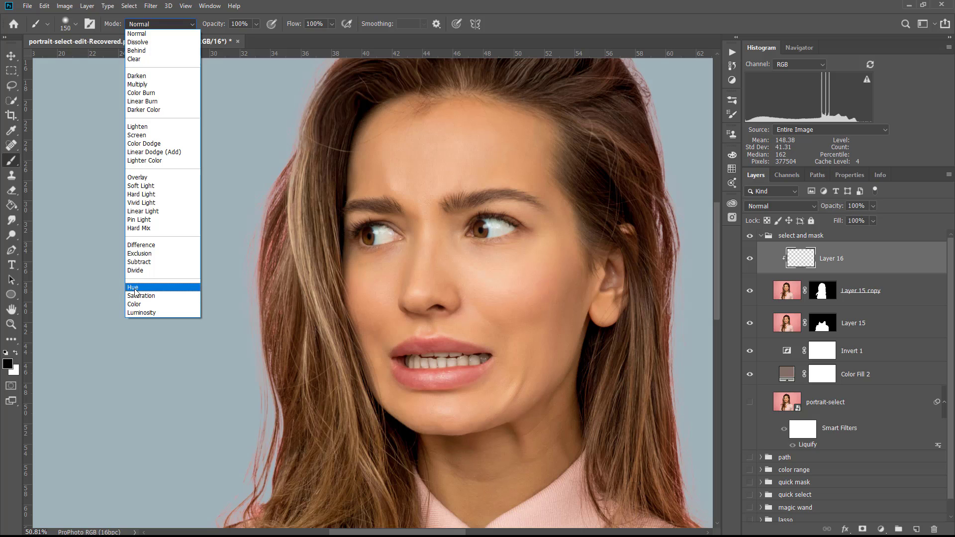
pyautogui.click(135, 288)
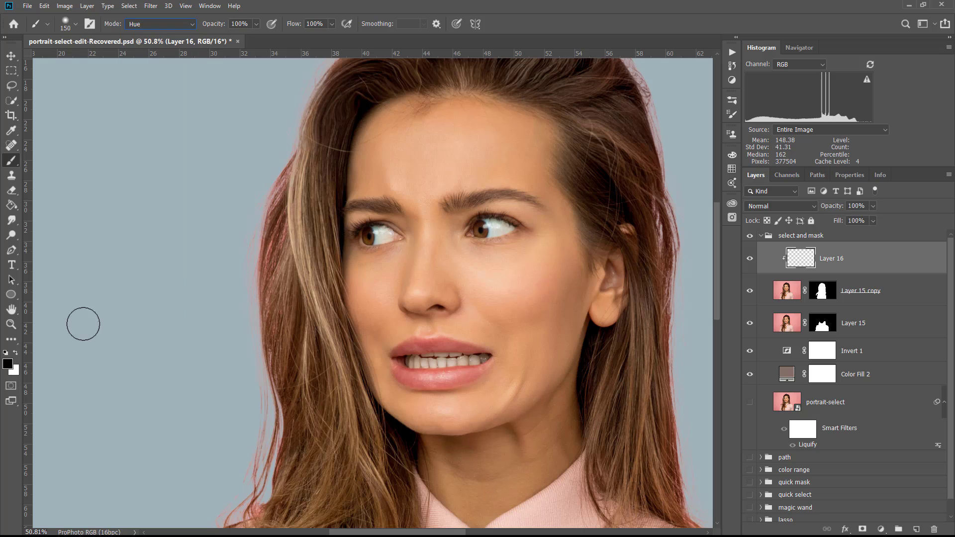
pyautogui.keyDown('alt'); pyautogui.click(309, 446); pyautogui.keyUp('alt')
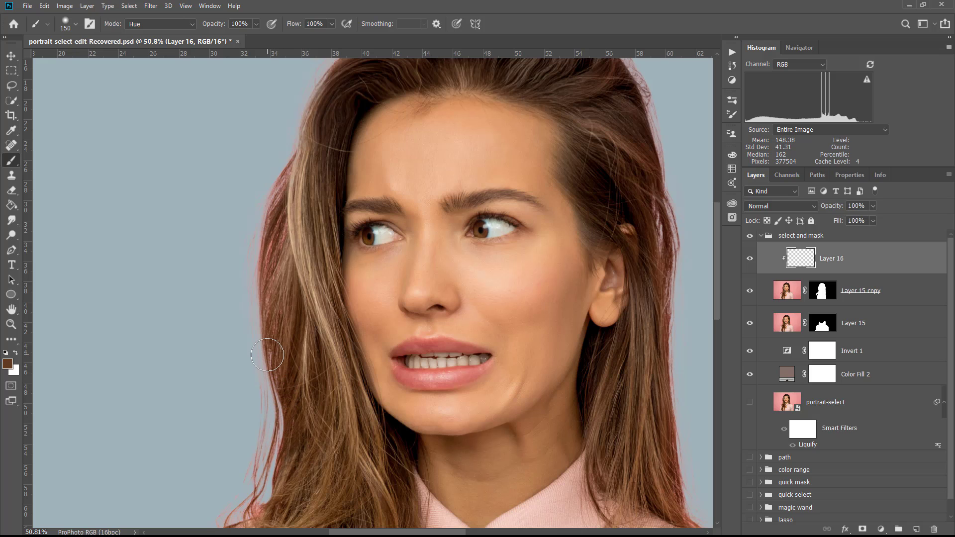
pyautogui.moveTo(267, 355)
pyautogui.mouseDown()
pyautogui.moveTo(266, 463)
pyautogui.moveTo(249, 520)
pyautogui.mouseUp()
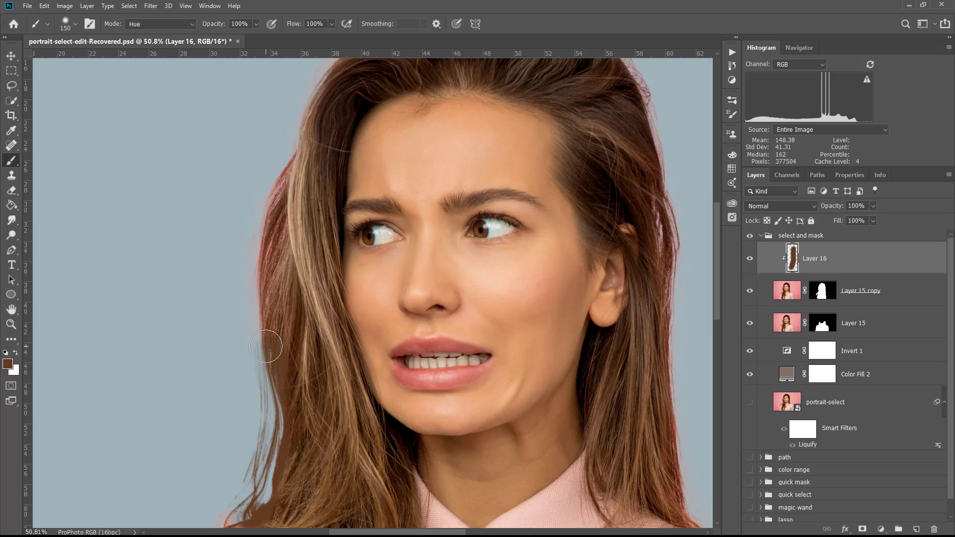
pyautogui.hotkey('ctrl', 'z')
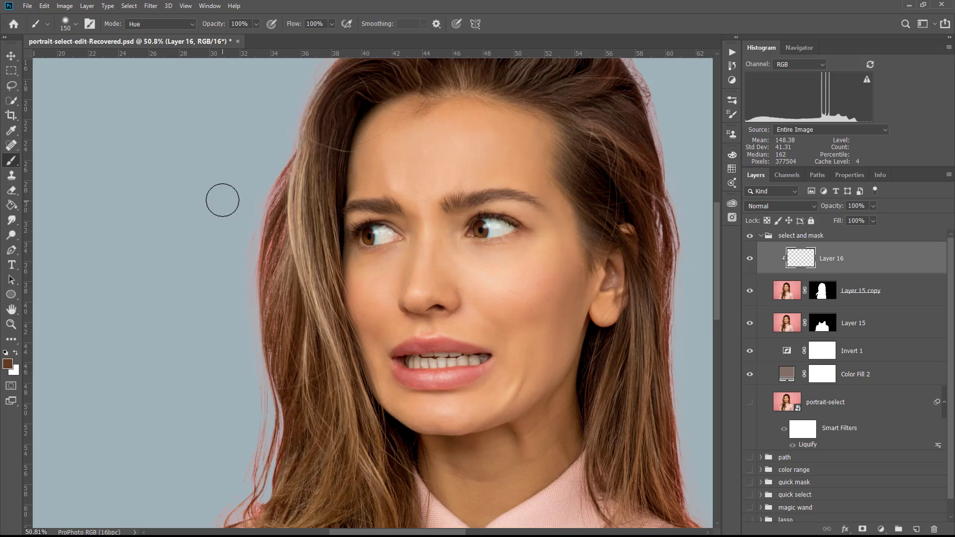
pyautogui.moveTo(237, 378)
pyautogui.mouseDown()
pyautogui.moveTo(248, 443)
pyautogui.moveTo(231, 485)
pyautogui.moveTo(238, 502)
pyautogui.moveTo(258, 442)
pyautogui.moveTo(247, 216)
pyautogui.moveTo(289, 143)
pyautogui.mouseUp()
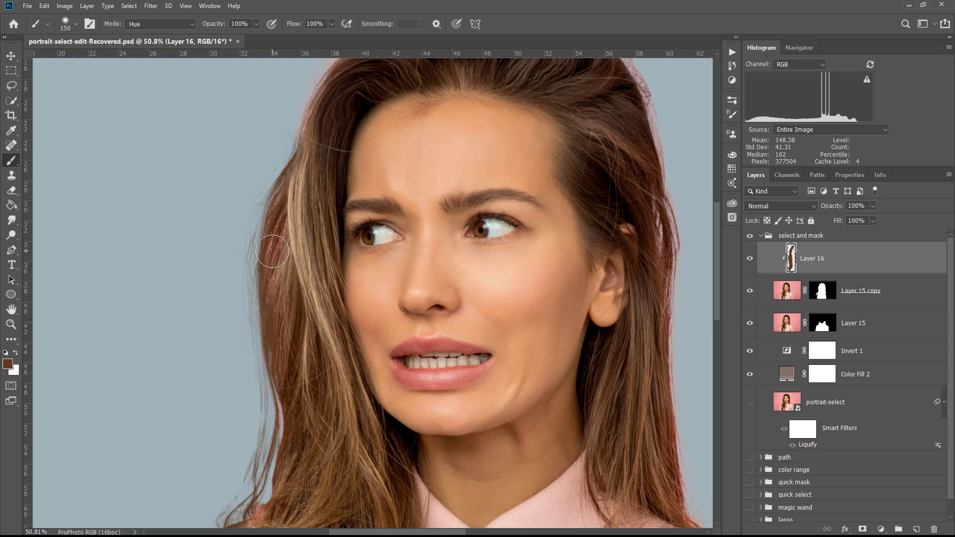
# Step: Try recoloring the reddish patch in the left hair with a size 90 brush and a lighter sampled brown, and undo the stroke
pyautogui.press('[')
pyautogui.press('[')
pyautogui.press('[')
pyautogui.keyDown('alt'); pyautogui.click(298, 235); pyautogui.keyUp('alt')
pyautogui.moveTo(277, 220)
pyautogui.mouseDown()
pyautogui.moveTo(271, 253)
pyautogui.moveTo(274, 222)
pyautogui.mouseUp()
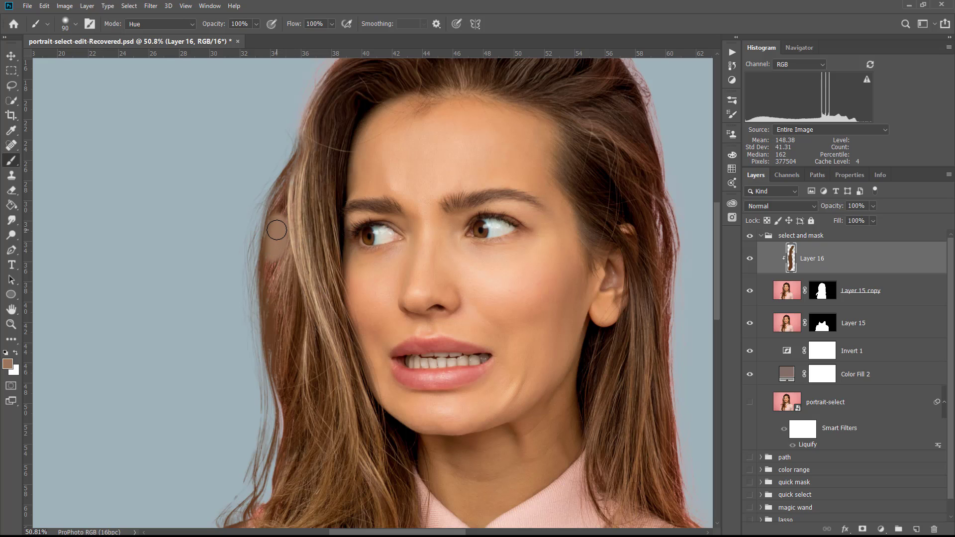
pyautogui.hotkey('ctrl', 'z')
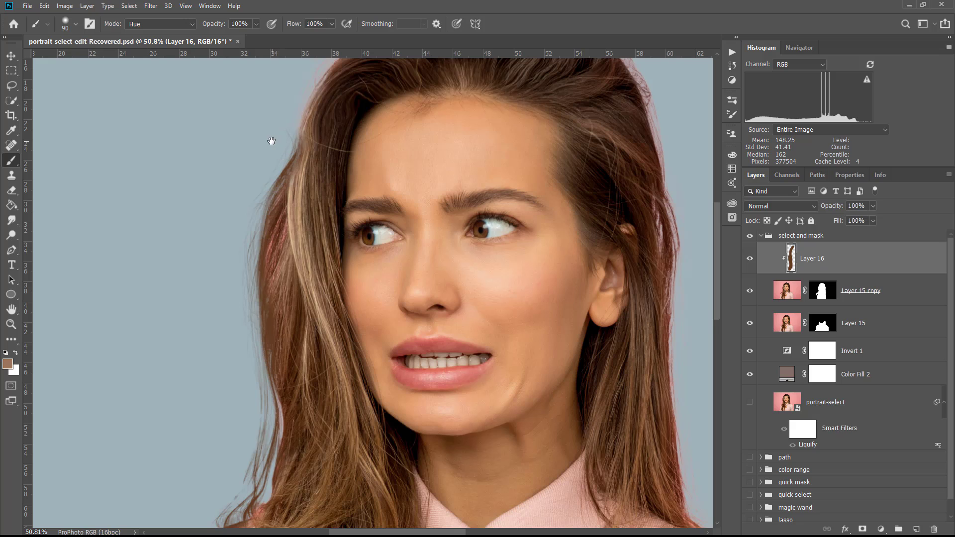
# Step: Paint the pink fringe on the upper-left hair edge with a dark brown sampled from the nearby hair
pyautogui.scroll(5, 268, 149)
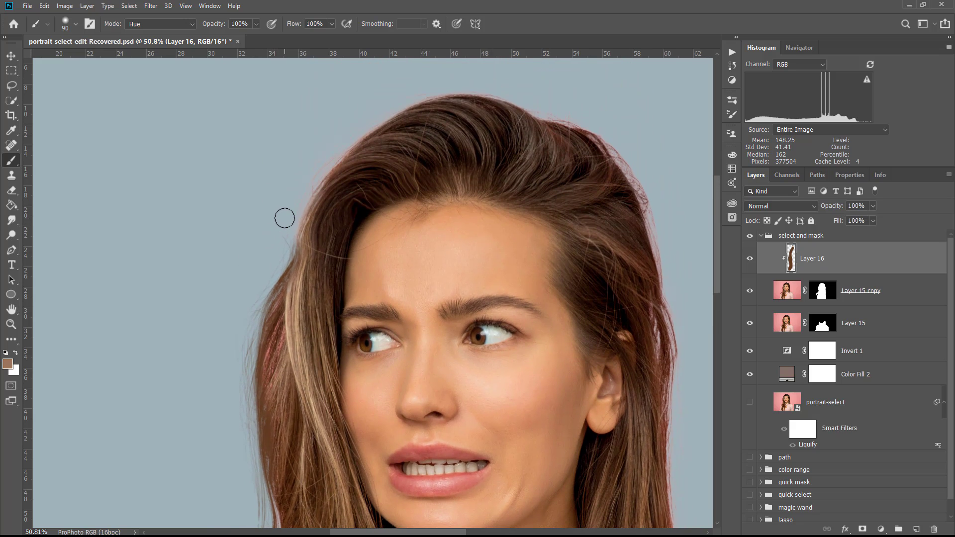
pyautogui.press('alt')
pyautogui.keyDown('alt'); pyautogui.click(318, 245); pyautogui.keyUp('alt')
pyautogui.moveTo(317, 151)
pyautogui.mouseDown()
pyautogui.moveTo(279, 248)
pyautogui.moveTo(316, 154)
pyautogui.moveTo(350, 116)
pyautogui.mouseUp()
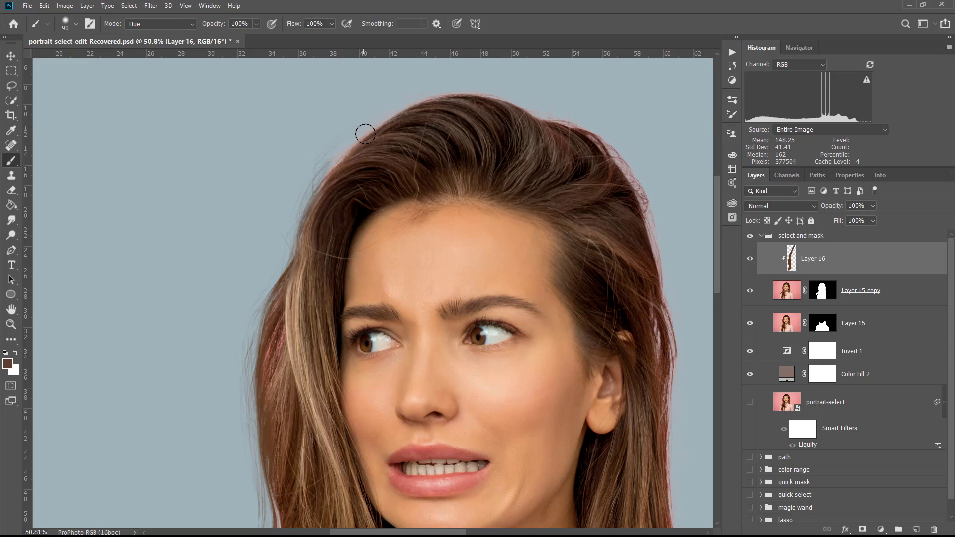
# Step: Recolor the fringe over the crown and down the right side of the hair with a size 175 brush and a sampled darker brown
pyautogui.keyDown('alt'); pyautogui.click(391, 145); pyautogui.keyUp('alt')
pyautogui.press(']')
pyautogui.press(']')
pyautogui.press(']')
pyautogui.press(']')
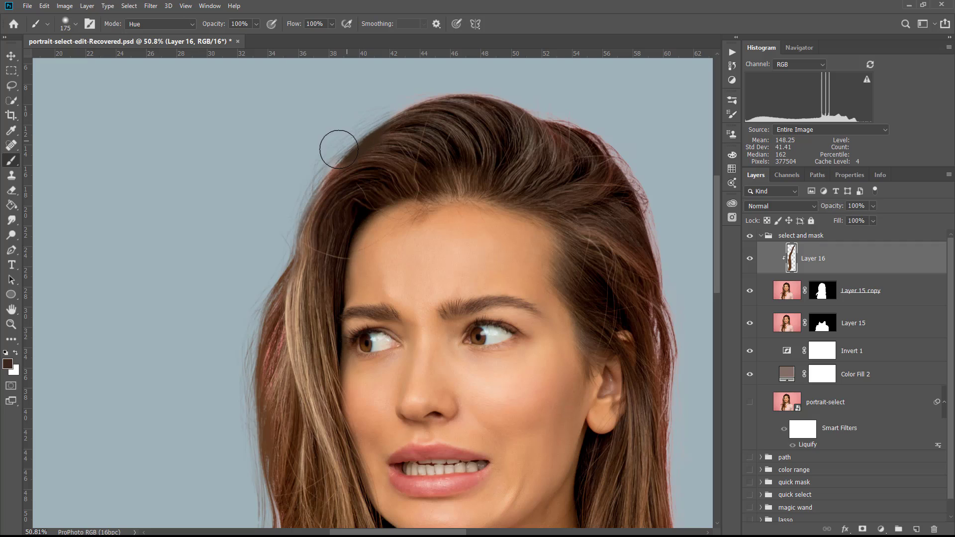
pyautogui.moveTo(319, 175)
pyautogui.mouseDown()
pyautogui.moveTo(360, 107)
pyautogui.moveTo(438, 79)
pyautogui.moveTo(541, 94)
pyautogui.moveTo(602, 126)
pyautogui.moveTo(646, 168)
pyautogui.moveTo(676, 260)
pyautogui.moveTo(686, 398)
pyautogui.moveTo(697, 415)
pyautogui.moveTo(543, 192)
pyautogui.moveTo(526, 229)
pyautogui.moveTo(542, 379)
pyautogui.mouseUp()
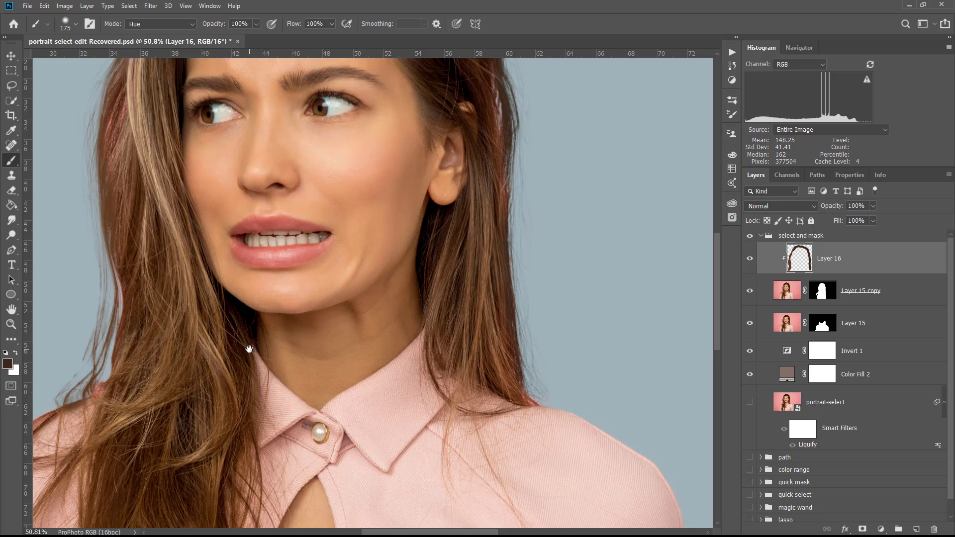
# Step: Paint the loose strands above the left shoulder with brown sampled from the adjoining hair, undoing the extra stroke over the shoulder
pyautogui.moveTo(279, 345)
pyautogui.mouseDown()
pyautogui.moveTo(358, 345)
pyautogui.moveTo(411, 320)
pyautogui.mouseUp()
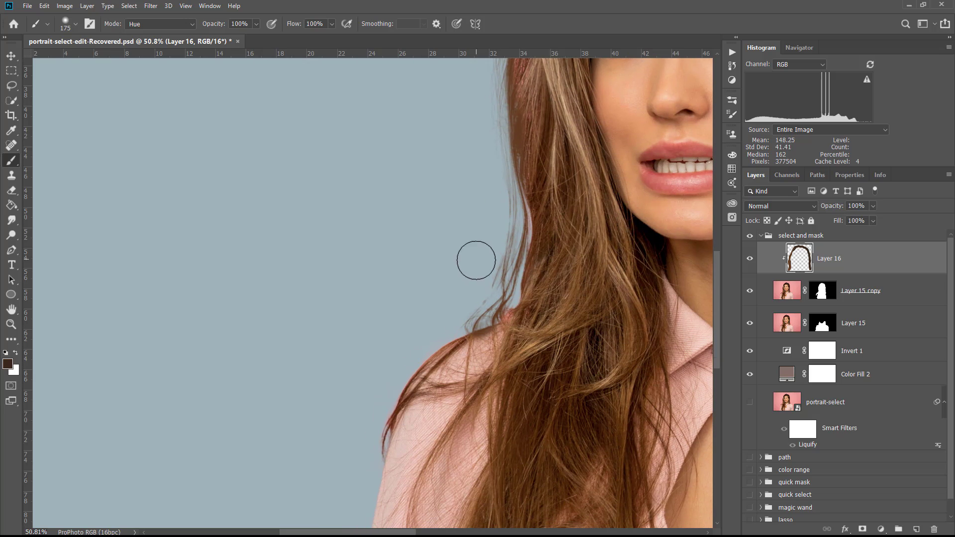
pyautogui.keyDown('alt'); pyautogui.click(534, 308); pyautogui.keyUp('alt')
pyautogui.moveTo(478, 301)
pyautogui.mouseDown()
pyautogui.moveTo(494, 218)
pyautogui.moveTo(461, 281)
pyautogui.mouseUp()
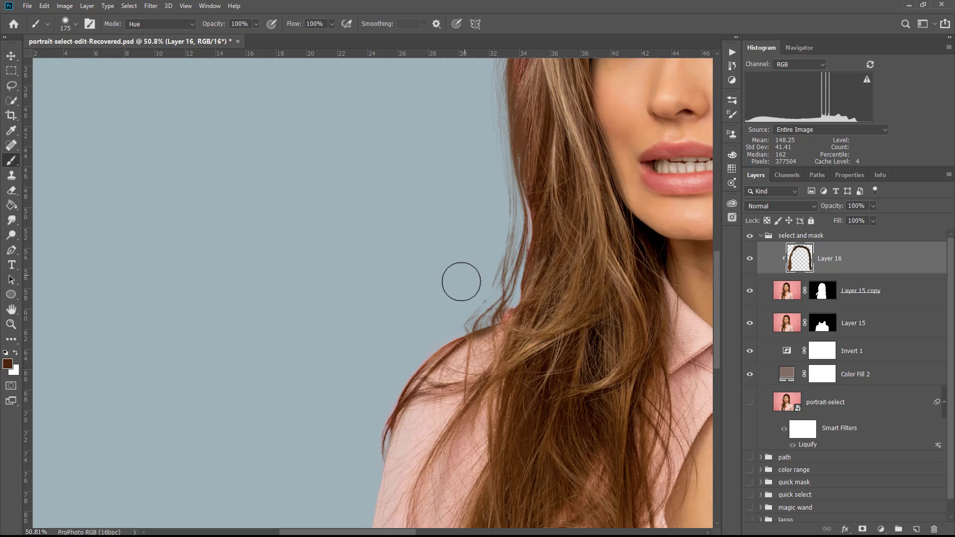
pyautogui.moveTo(429, 339)
pyautogui.mouseDown()
pyautogui.moveTo(420, 347)
pyautogui.moveTo(435, 326)
pyautogui.mouseUp()
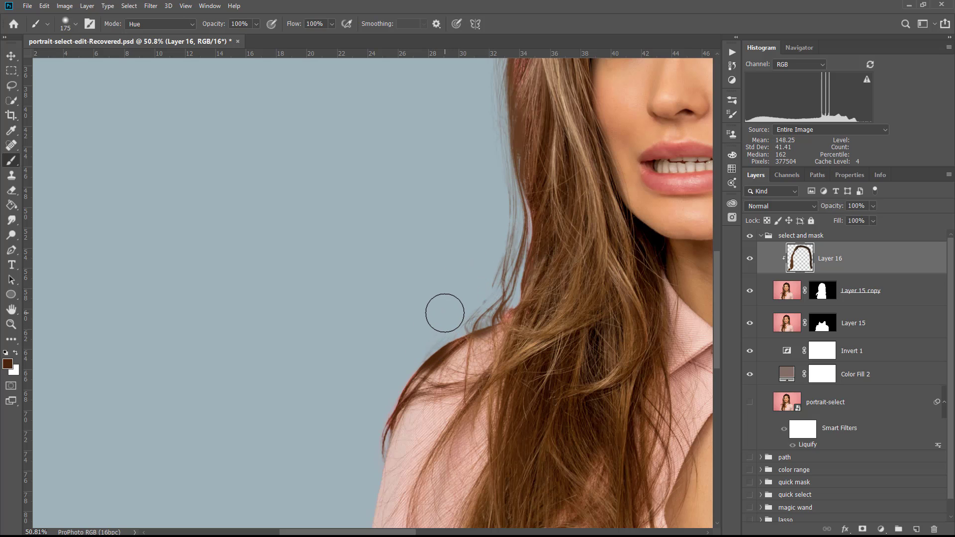
pyautogui.hotkey('ctrl', 'z')
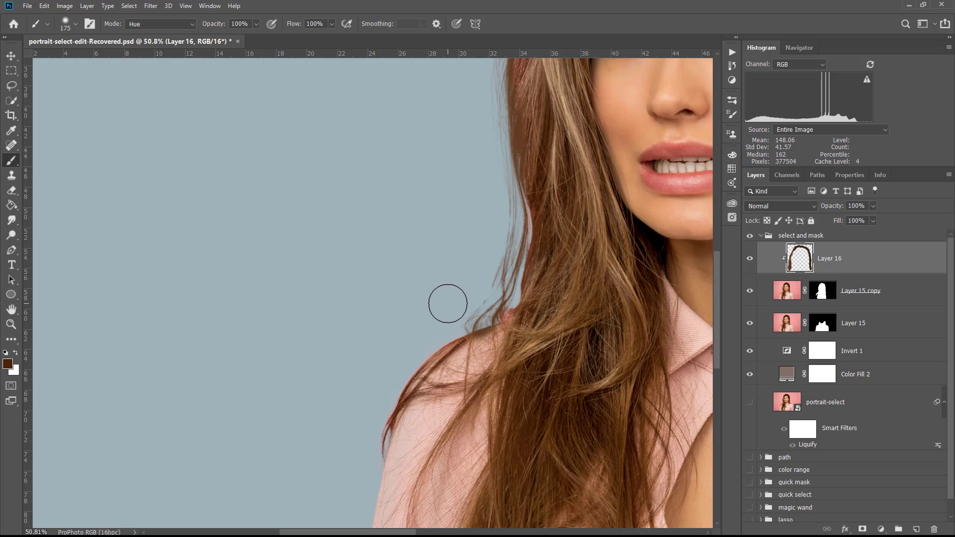
pyautogui.hotkey('ctrl', '0')
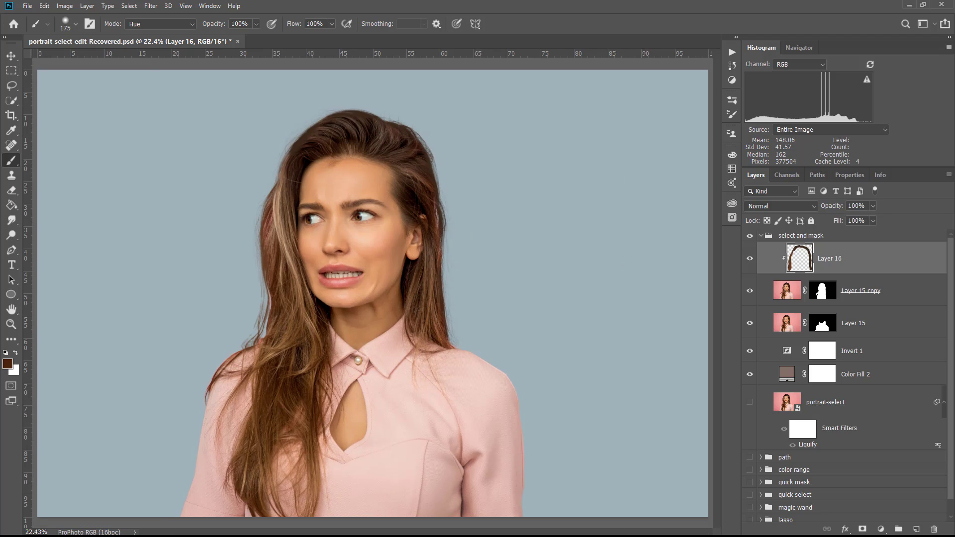
# Step: Lower the opacity of the clipped hair paint layer to 76%
pyautogui.moveTo(477, 535)
pyautogui.moveTo(828, 208); pyautogui.dragTo(822, 200)
pyautogui.moveTo(818, 198); pyautogui.dragTo(815, 197)
# Step: Compare the cutout with the original by showing portrait-select with the layers above it hidden, and show those layers again
pyautogui.click(10, 324)
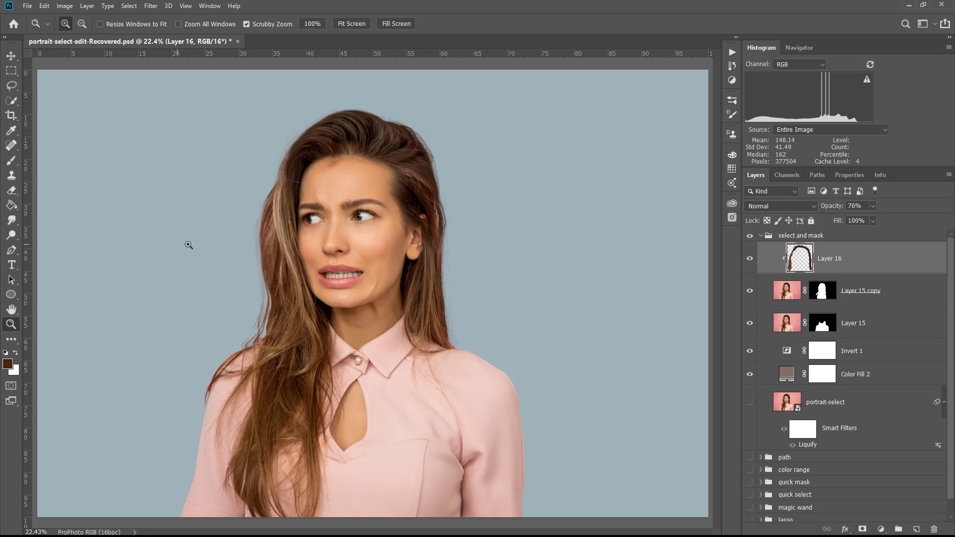
pyautogui.moveTo(270, 226); pyautogui.dragTo(189, 215)
pyautogui.moveTo(753, 371); pyautogui.dragTo(751, 262)
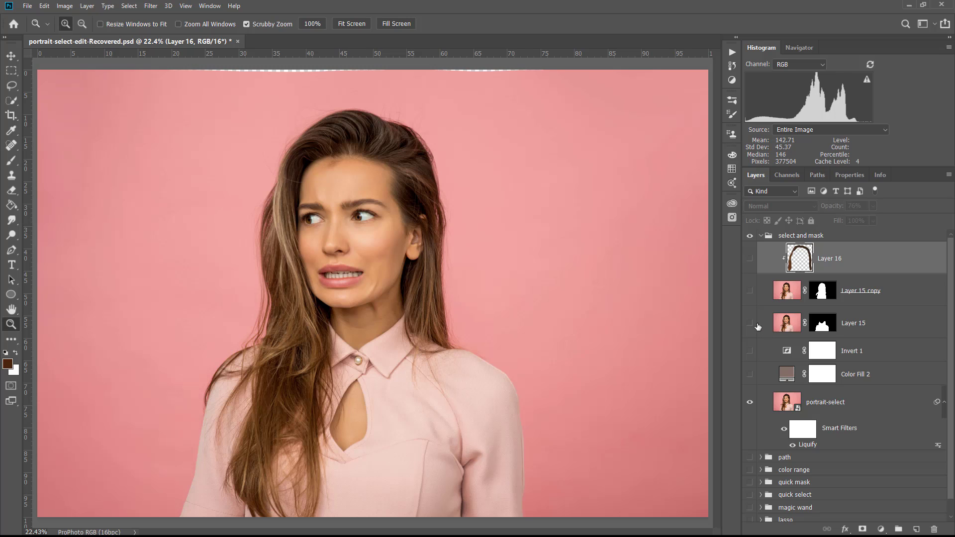
pyautogui.moveTo(752, 377); pyautogui.dragTo(751, 263)
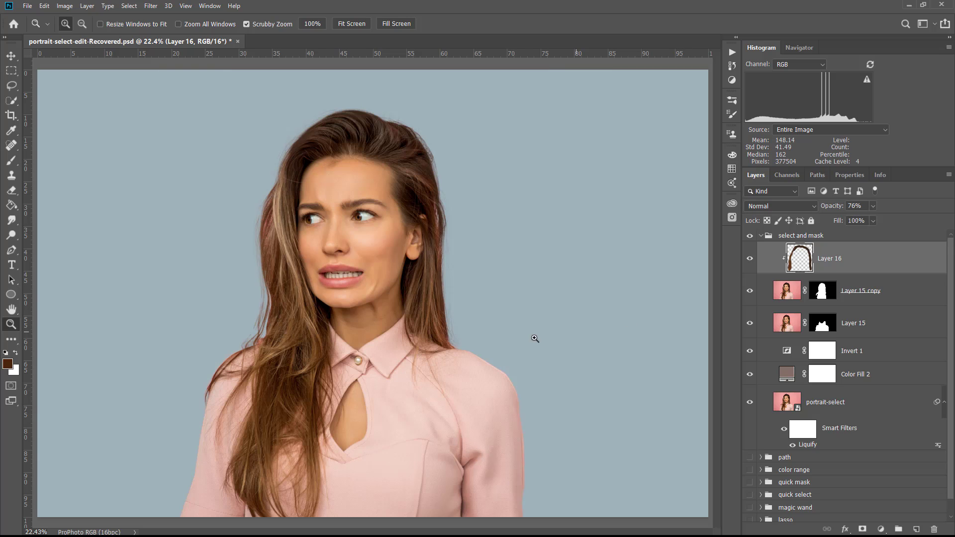